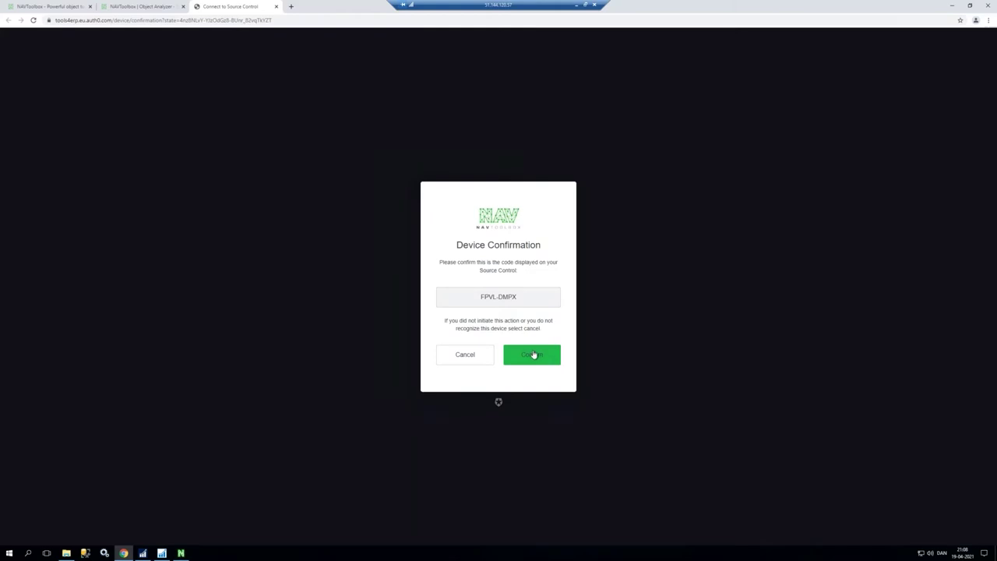
Step: Confirm the device connection code and sign in with the account's login credentials
left_click(533, 356)
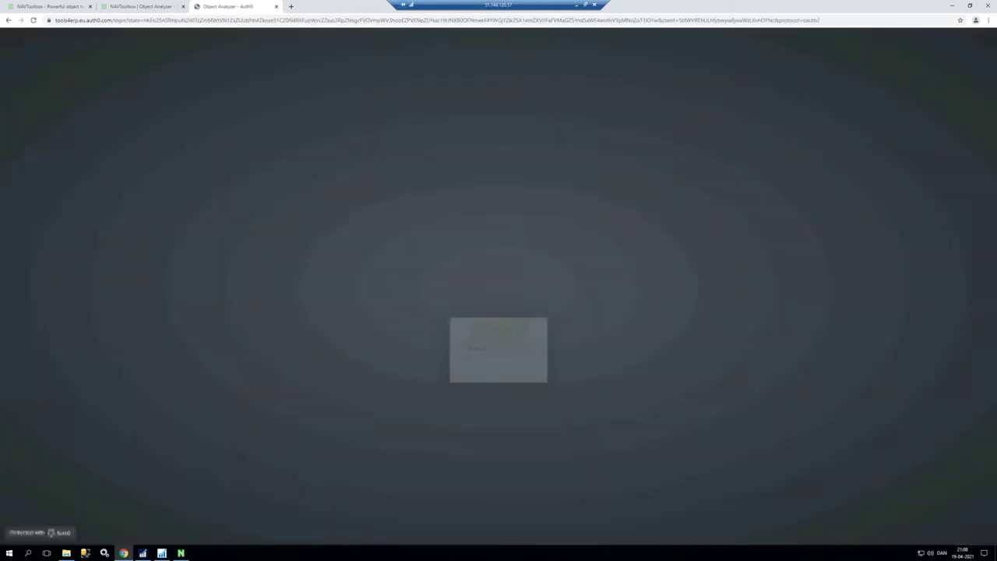
type("N")
type("@navtoolbox")
key("Down")
key("Return")
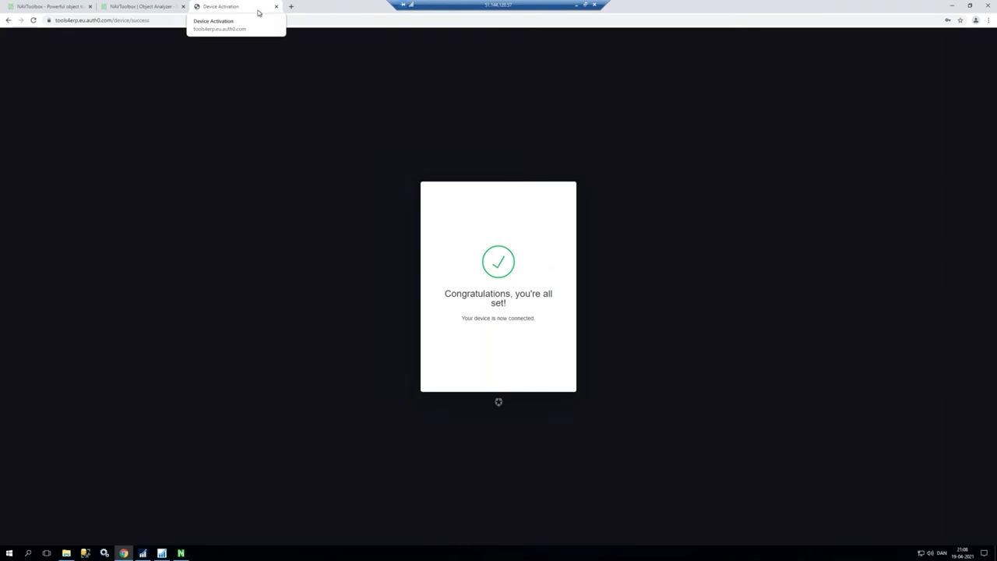
Step: Log the Source Control Connector in and confirm its new device connection code
left_click(952, 5)
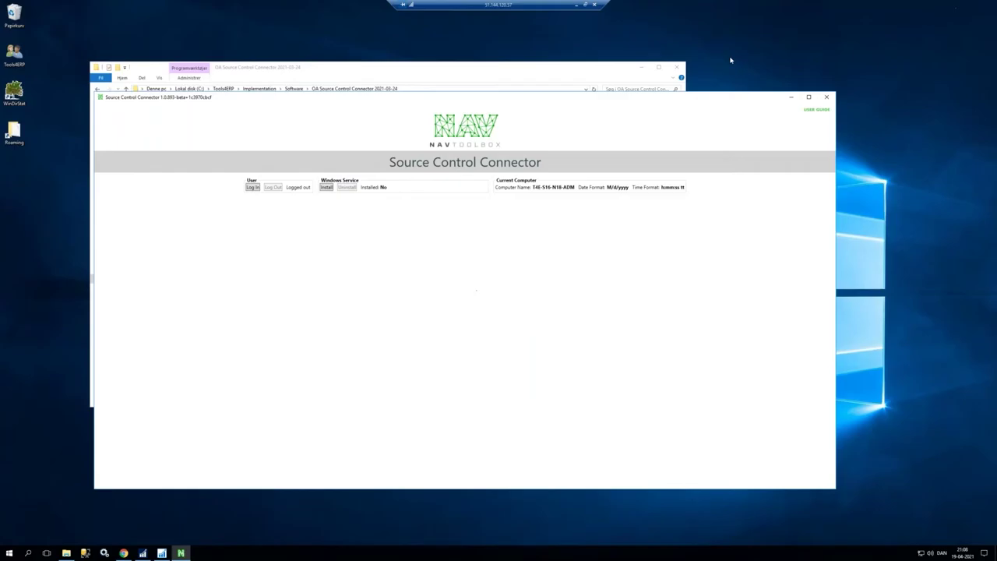
left_click(253, 187)
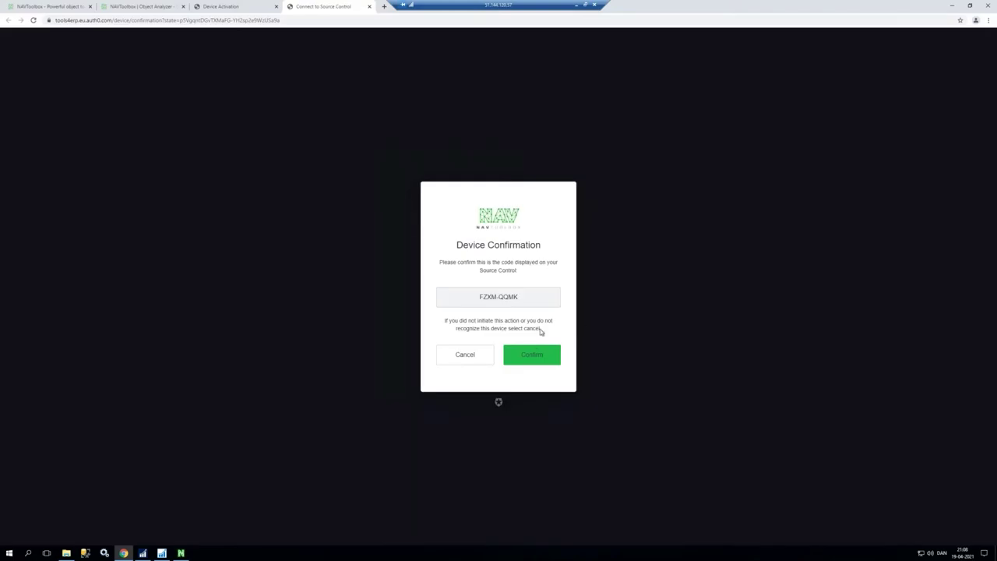
left_click(532, 361)
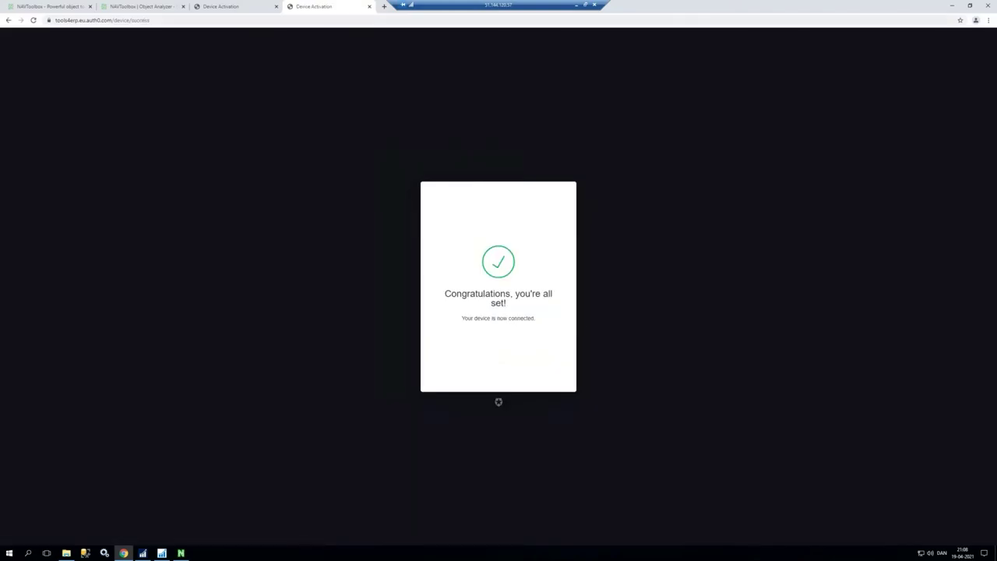
left_click(951, 7)
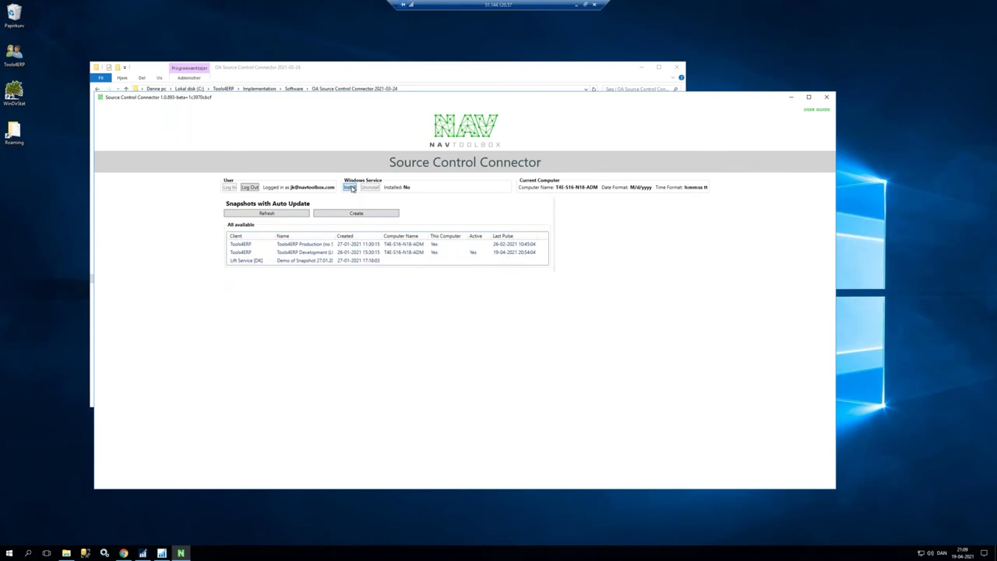
Step: Install and start the connector's Windows service, then log in to Object Analyzer's Create Snapshot form
left_click(350, 188)
left_click(400, 188)
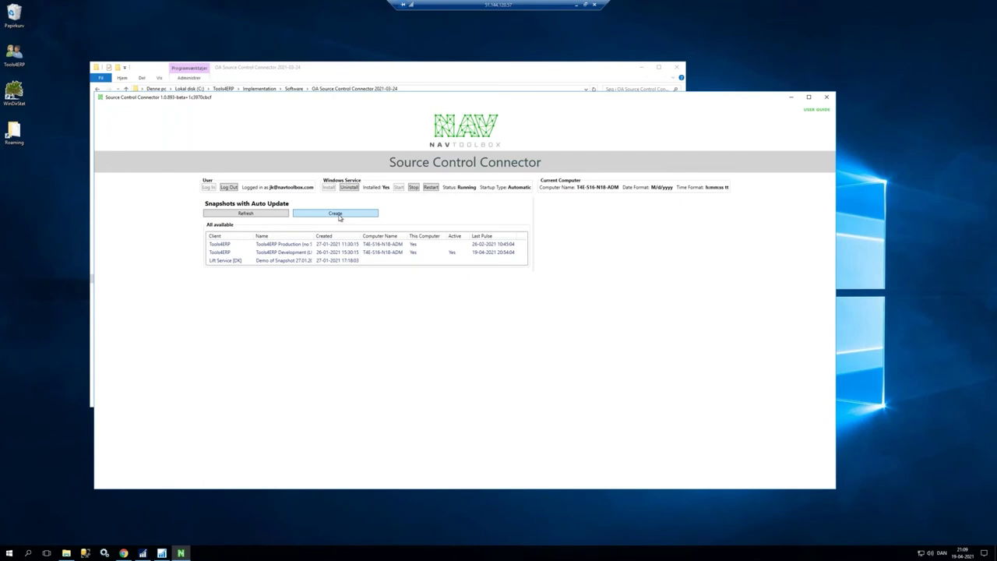
left_click(336, 213)
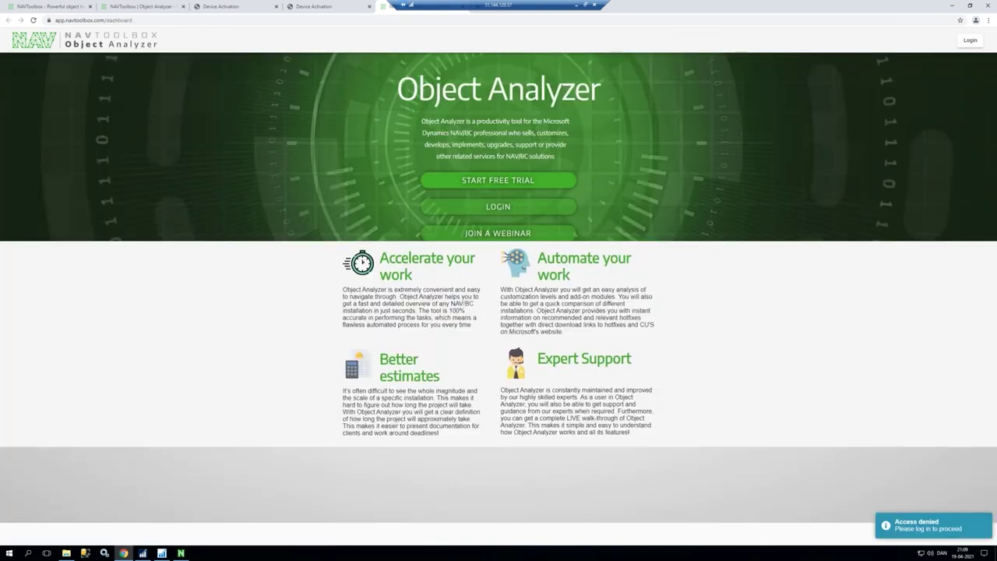
left_click(500, 209)
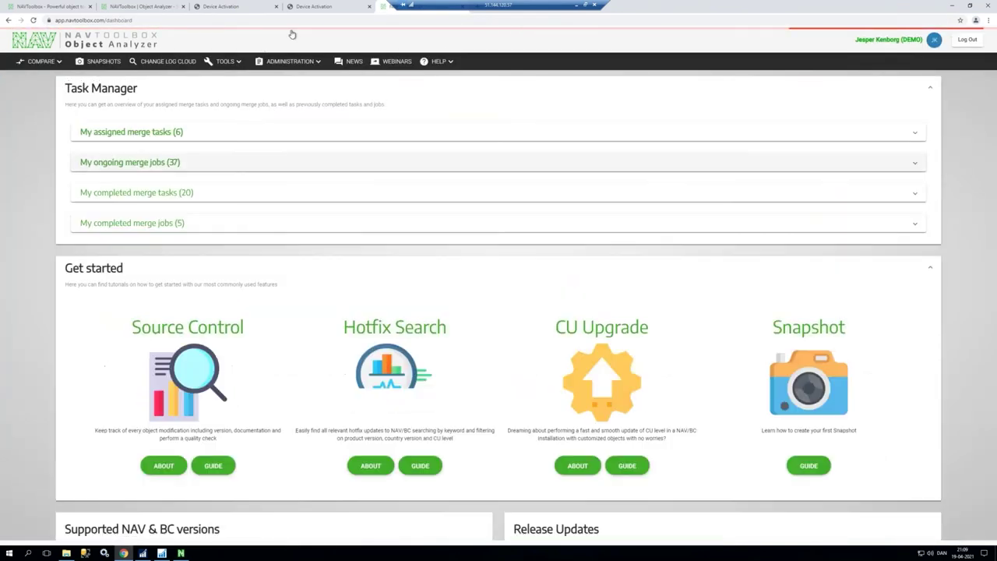
left_click(953, 7)
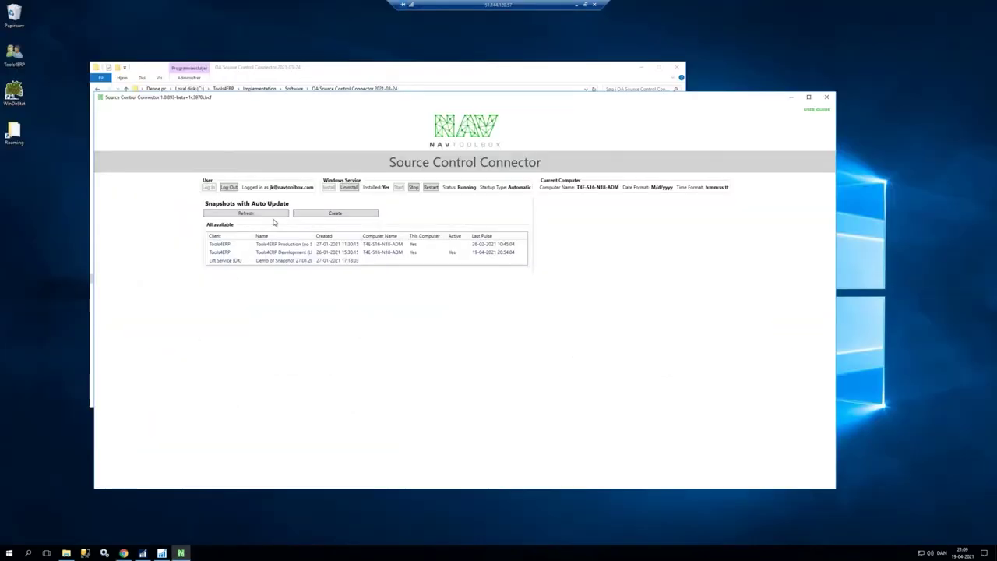
left_click(333, 213)
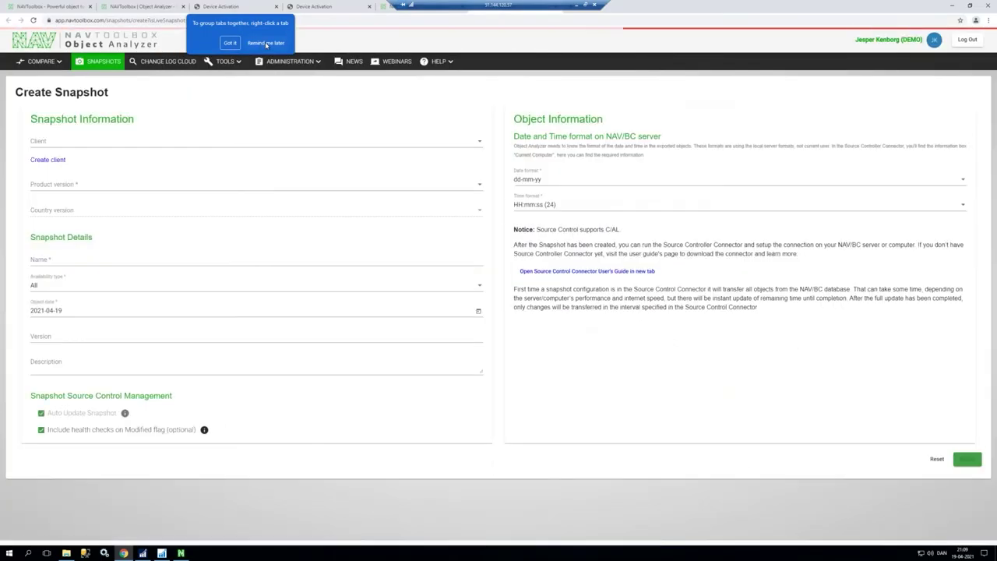
left_click(262, 44)
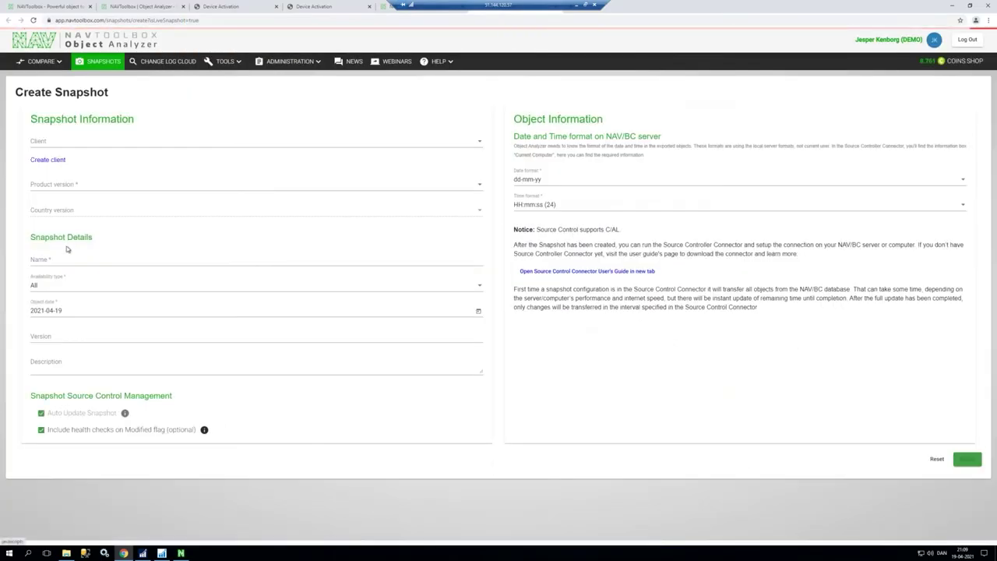
Step: Choose product version 11.00 (Dynamics NAV 2018) and country version DE, leaving client unset
left_click(63, 148)
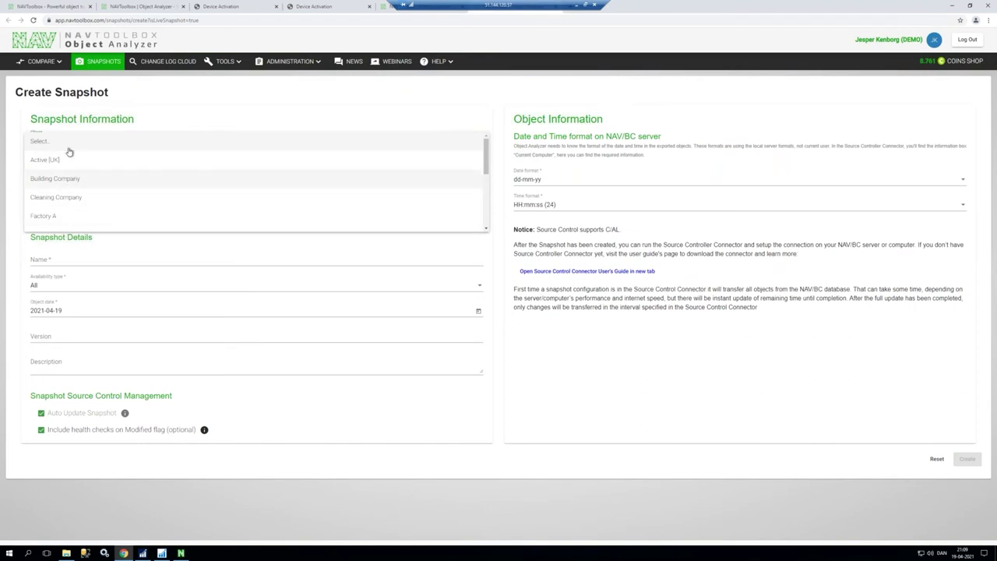
key("Escape")
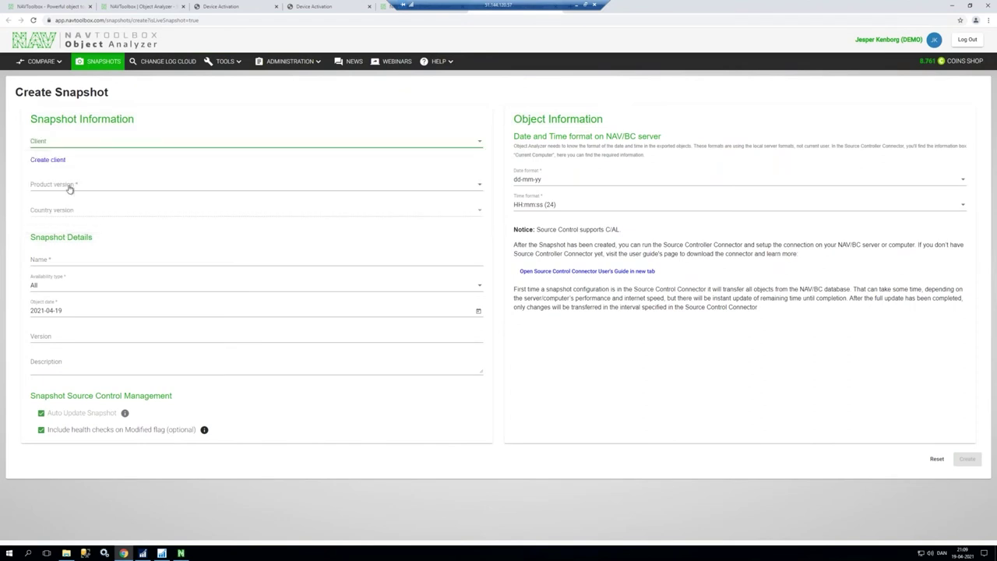
left_click(70, 189)
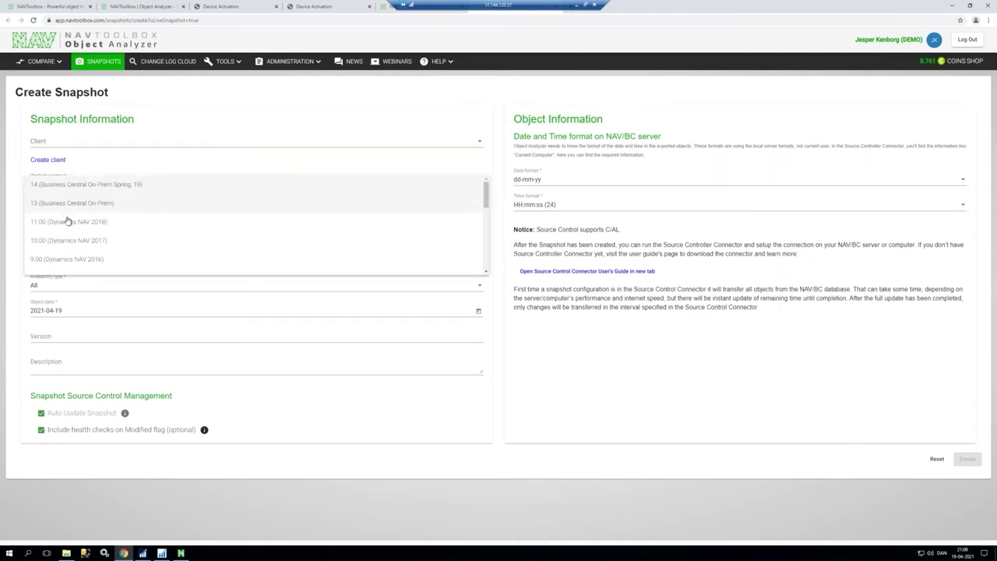
left_click(69, 221)
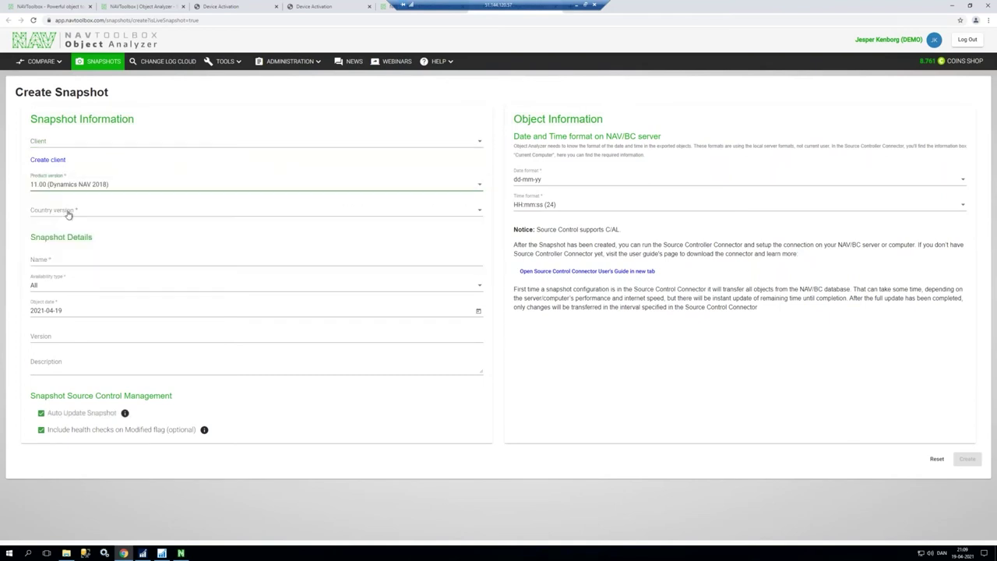
left_click(69, 212)
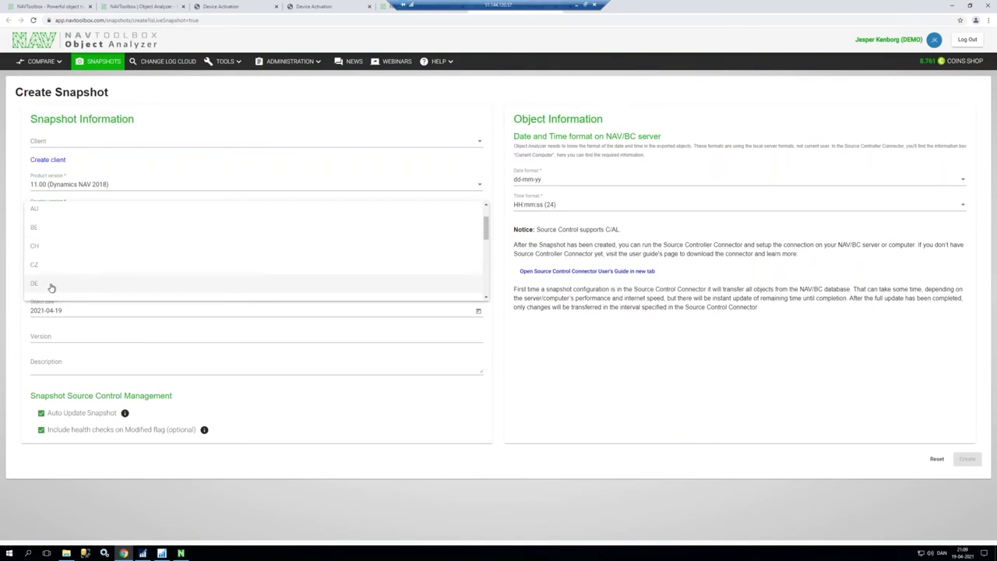
left_click(43, 285)
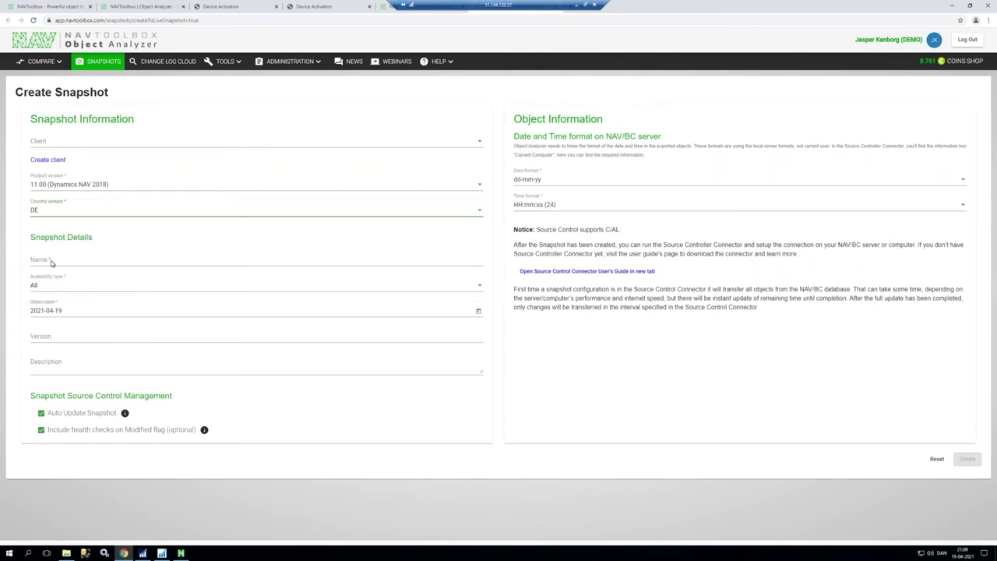
Step: Name the snapshot 'DEMO client 19.04.2021 at 21:00' and keep availability type All
left_click(50, 262)
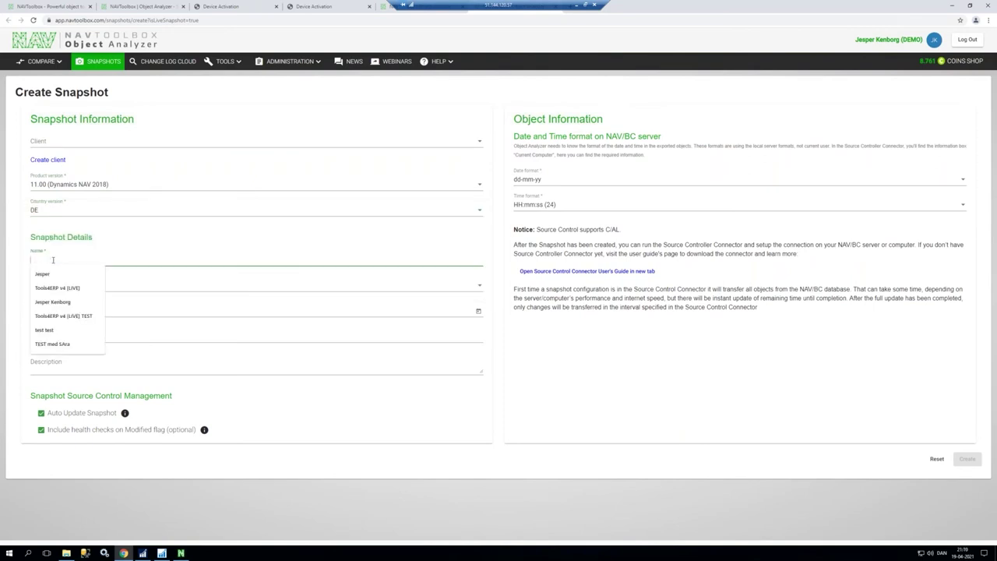
type("DEM")
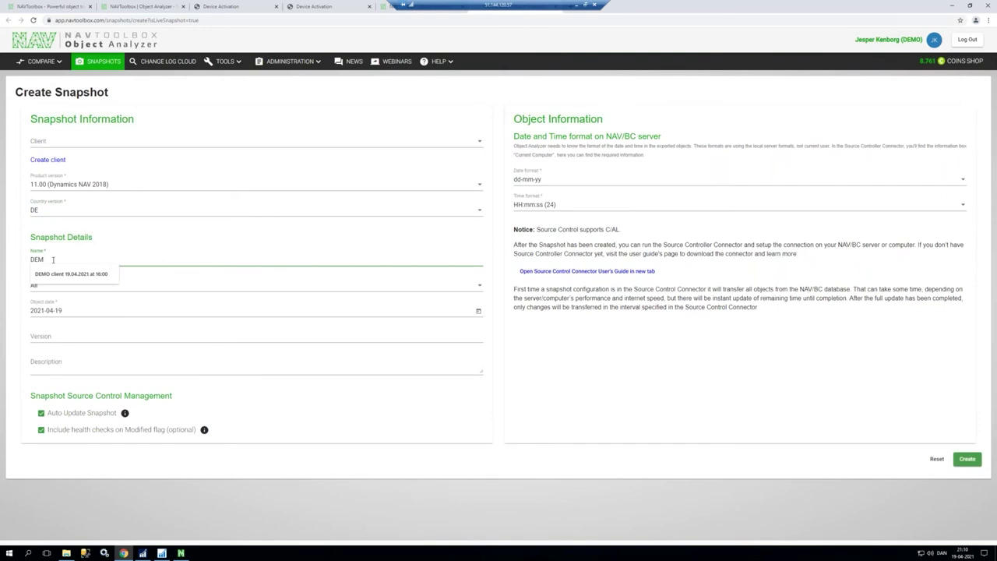
key("Down")
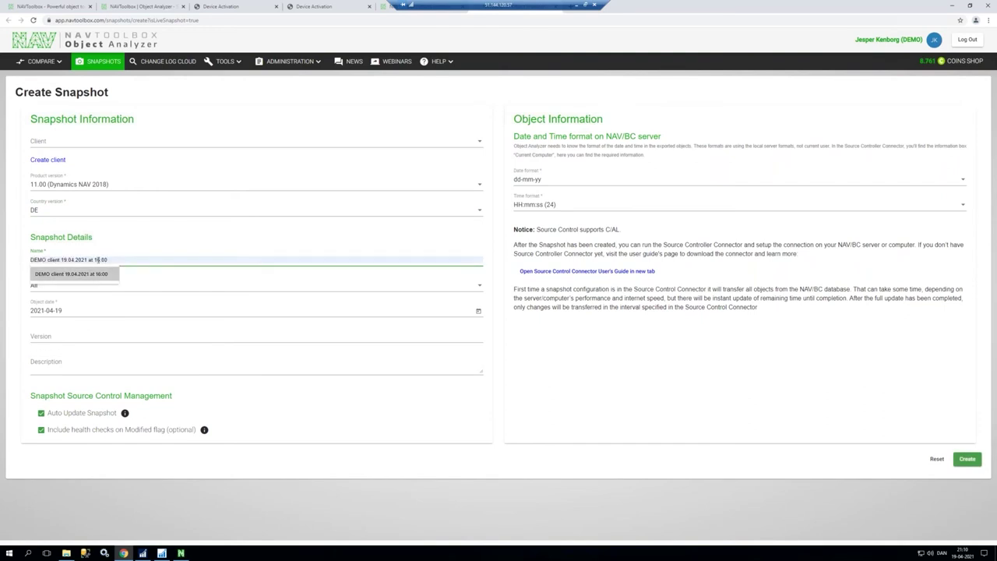
left_click(100, 274)
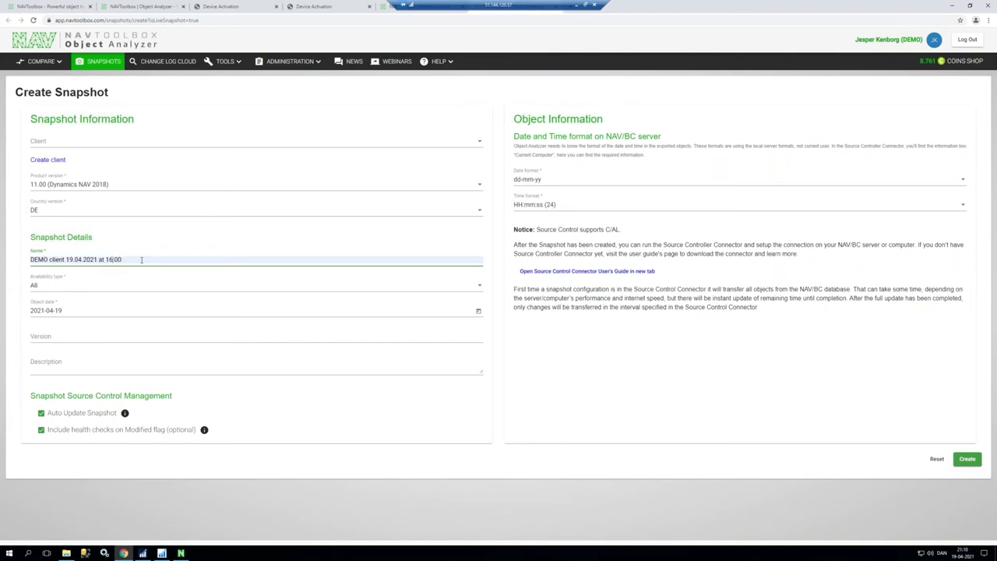
key("Left")
key("Left")
key("Left")
key("BackSpace")
key("BackSpace")
type("21")
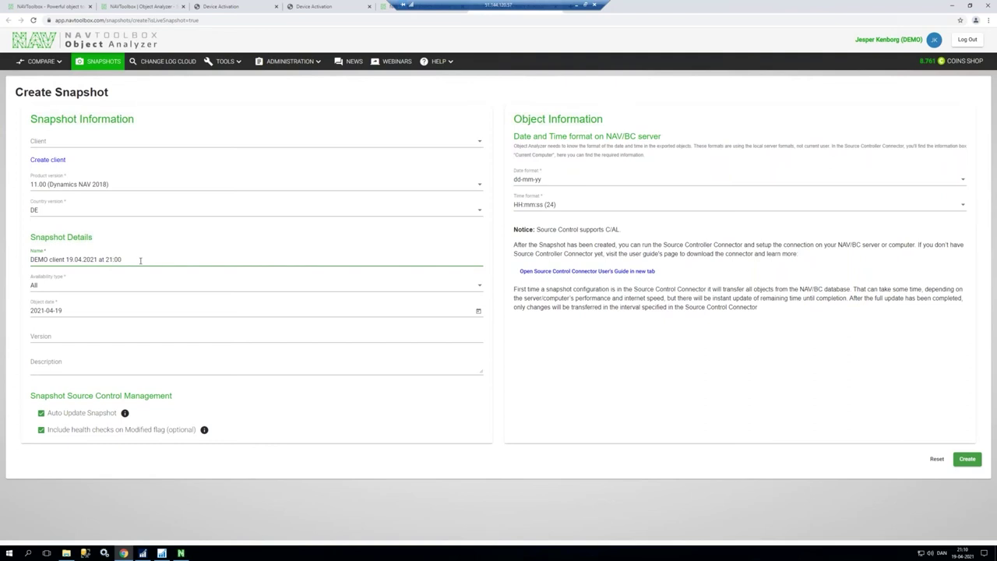
left_click(90, 288)
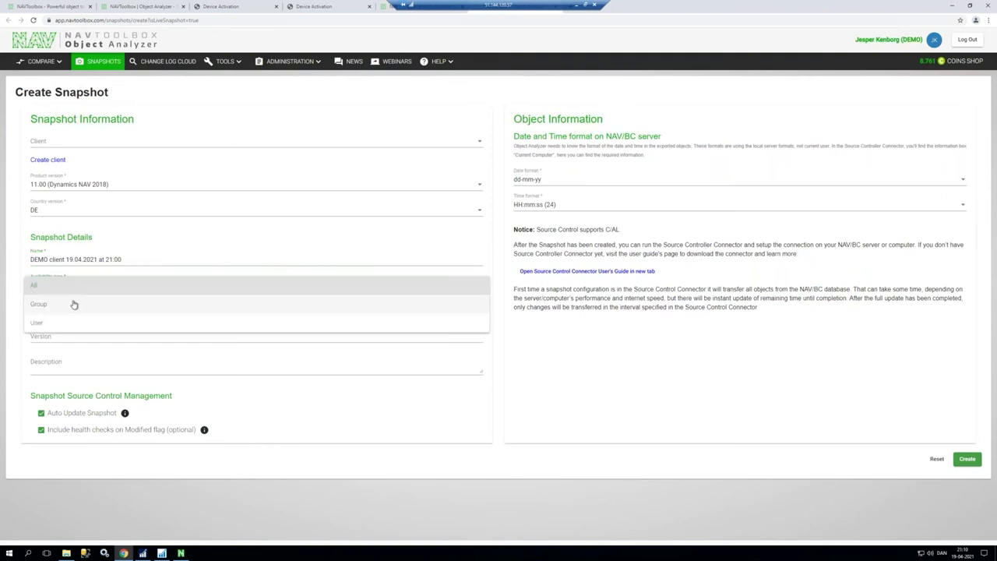
key("Escape")
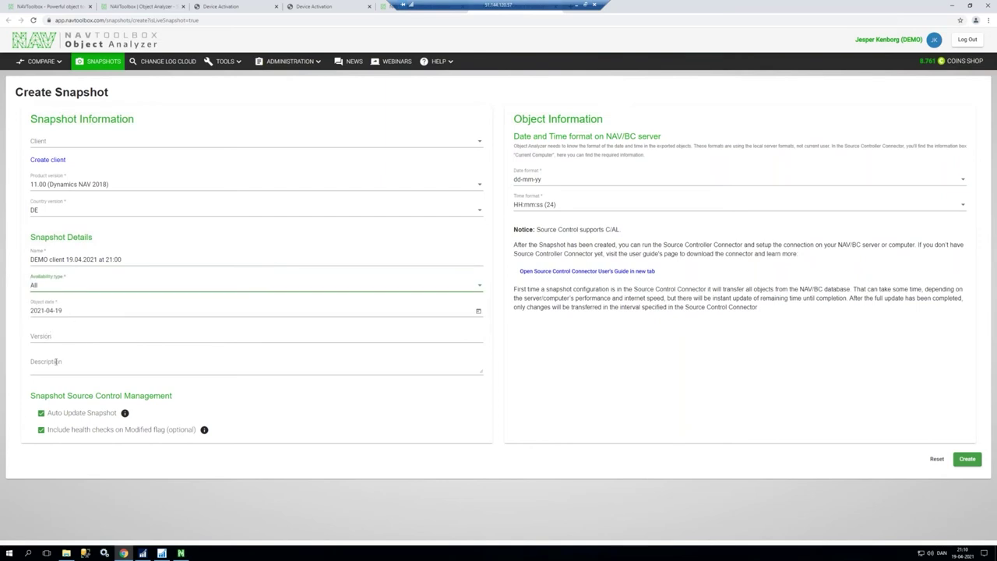
left_click(56, 362)
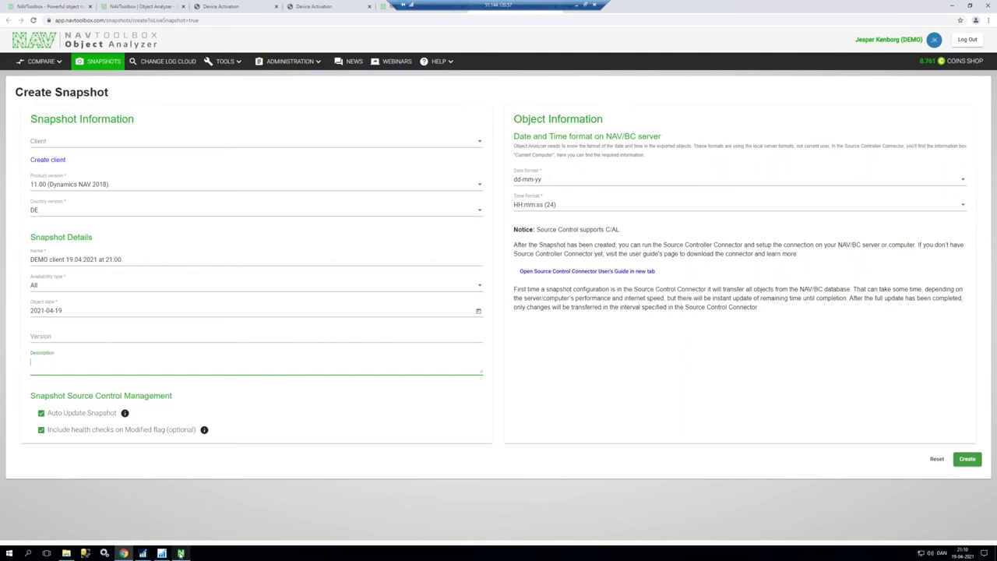
left_click(180, 553)
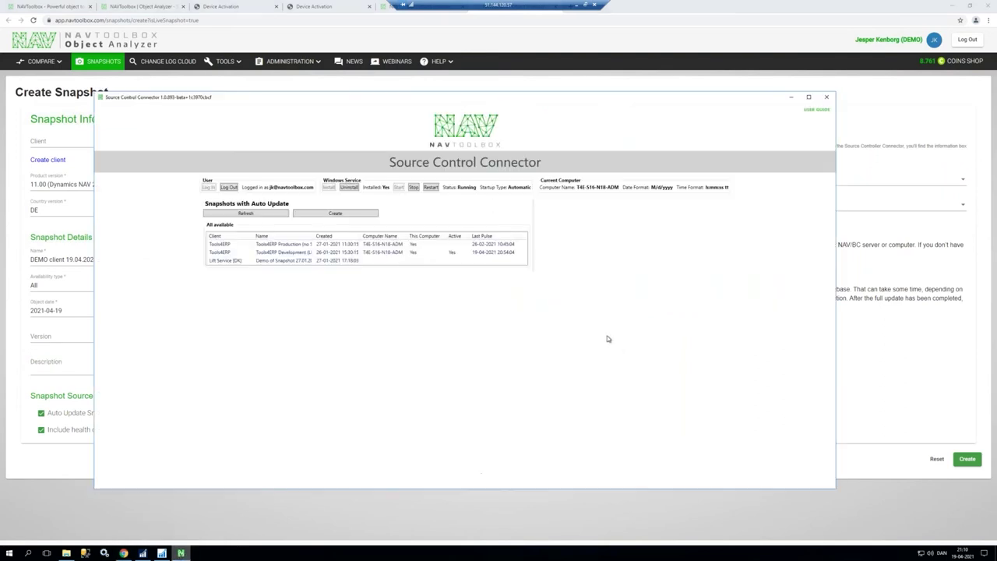
left_click_drag(584, 102, 606, 110)
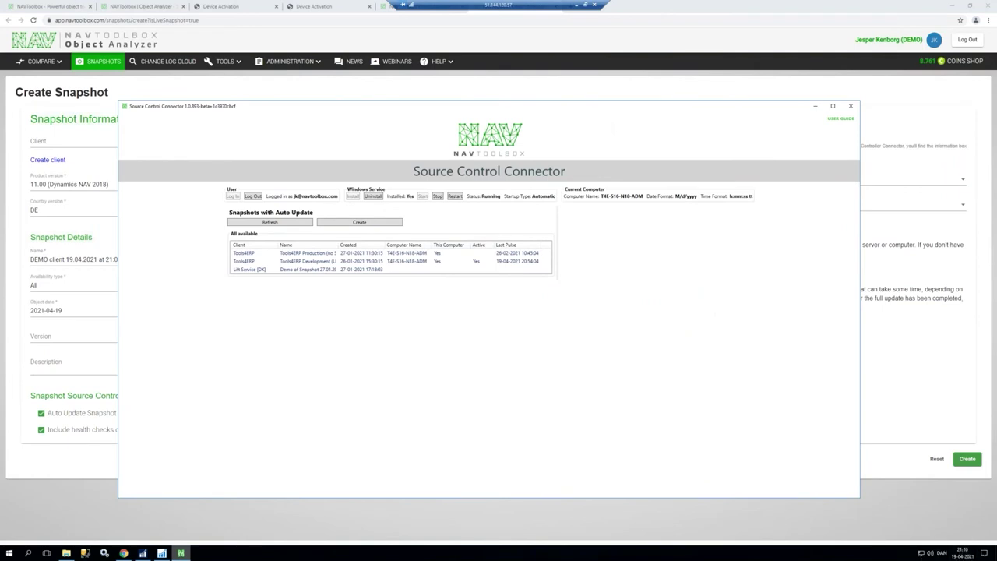
Step: Set date format mm/dd/yy and time format hh:mm:ss tt (12), then create the snapshot
mouse_move(975, 556)
left_click(815, 105)
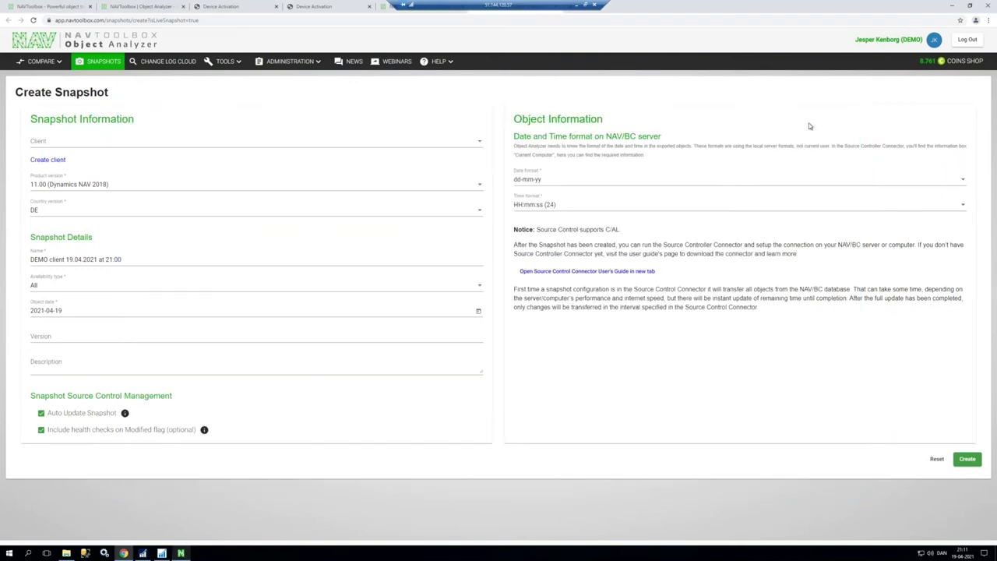
left_click(721, 179)
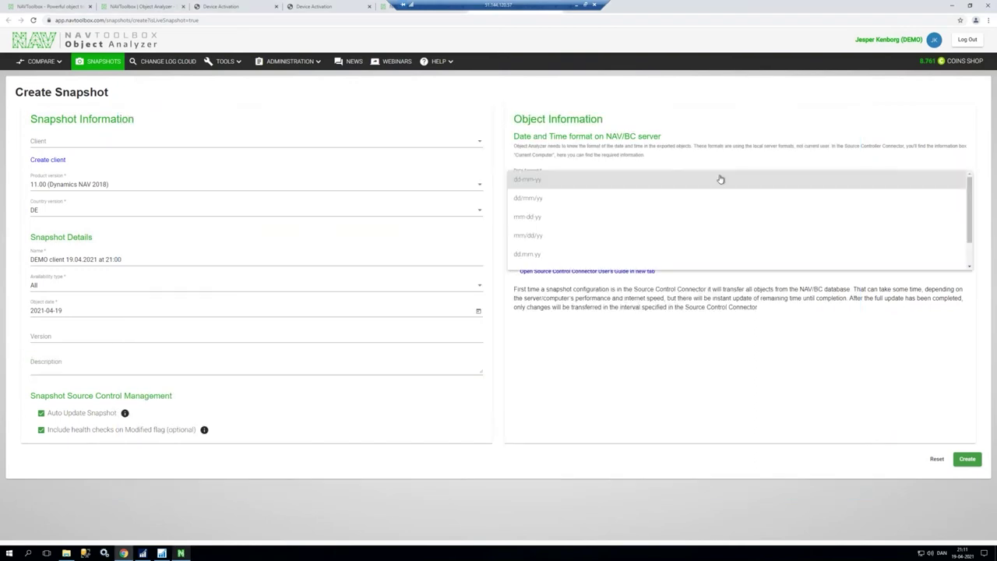
left_click(557, 241)
left_click(548, 208)
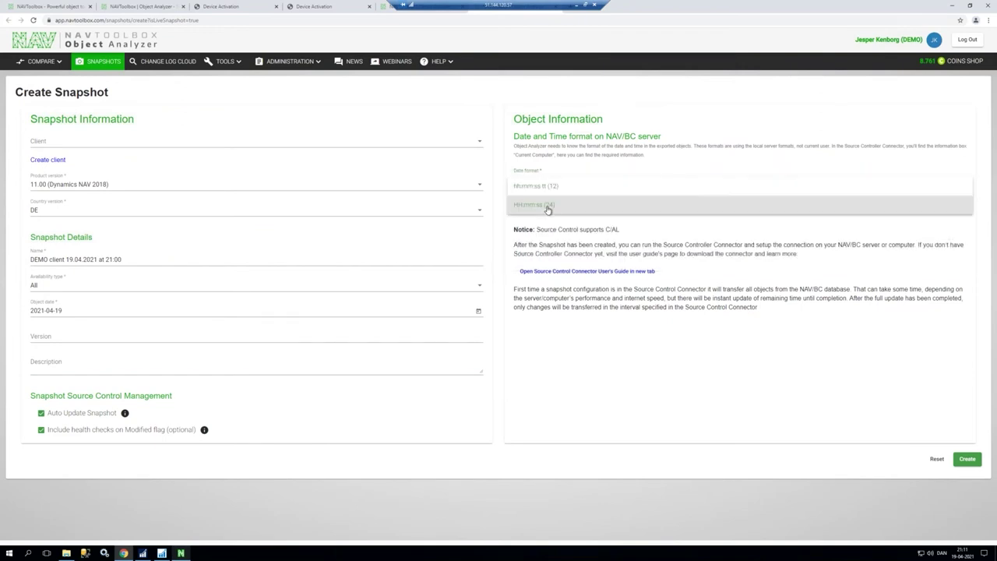
left_click(543, 192)
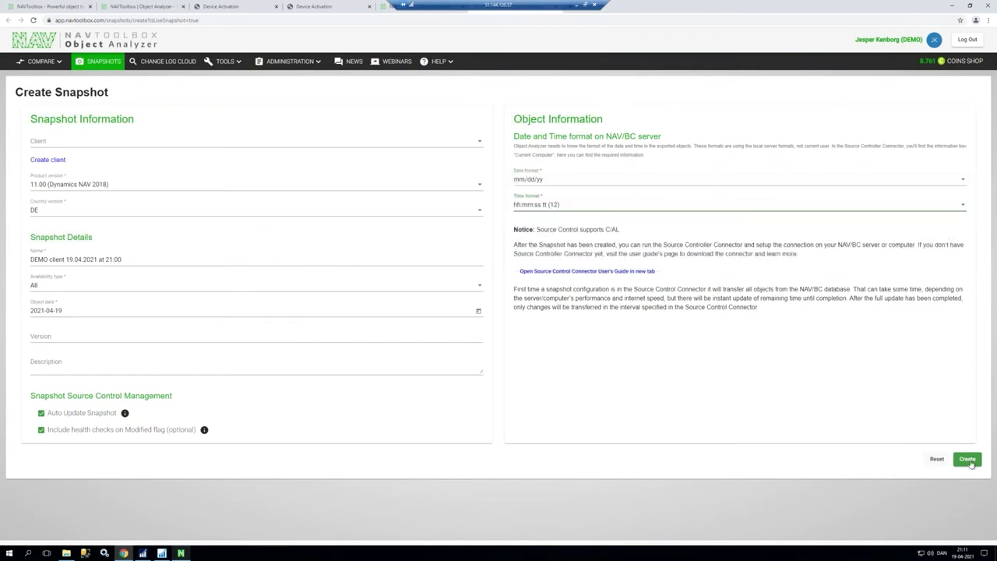
left_click(968, 459)
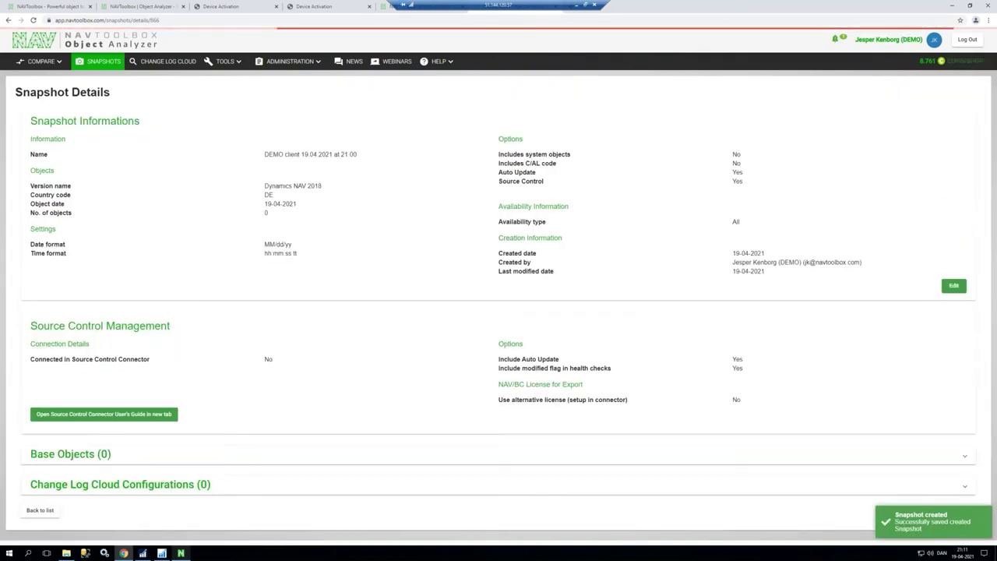
left_click(950, 5)
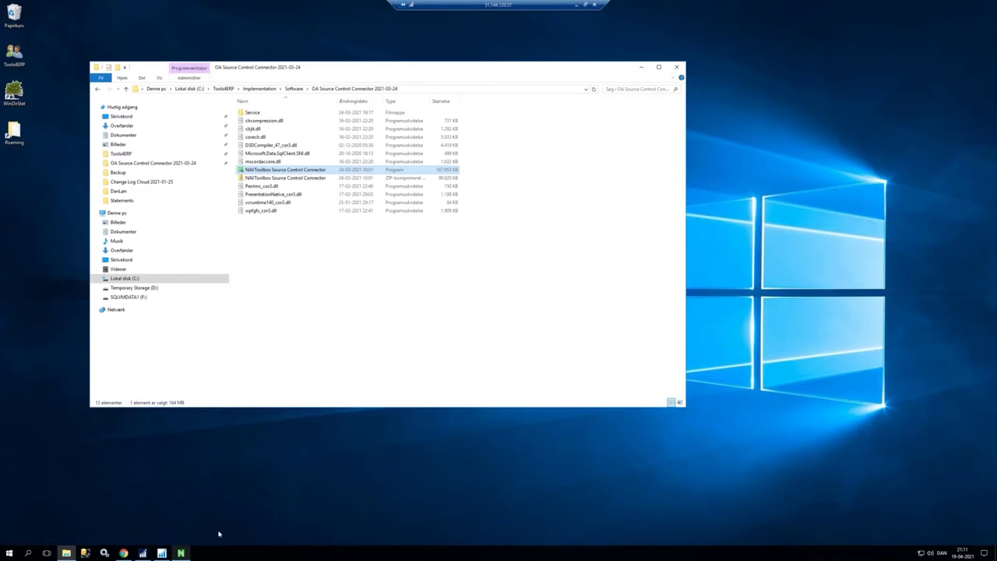
Step: Refresh the auto-update snapshots and open the DEMO client snapshot's database server setting
left_click(180, 554)
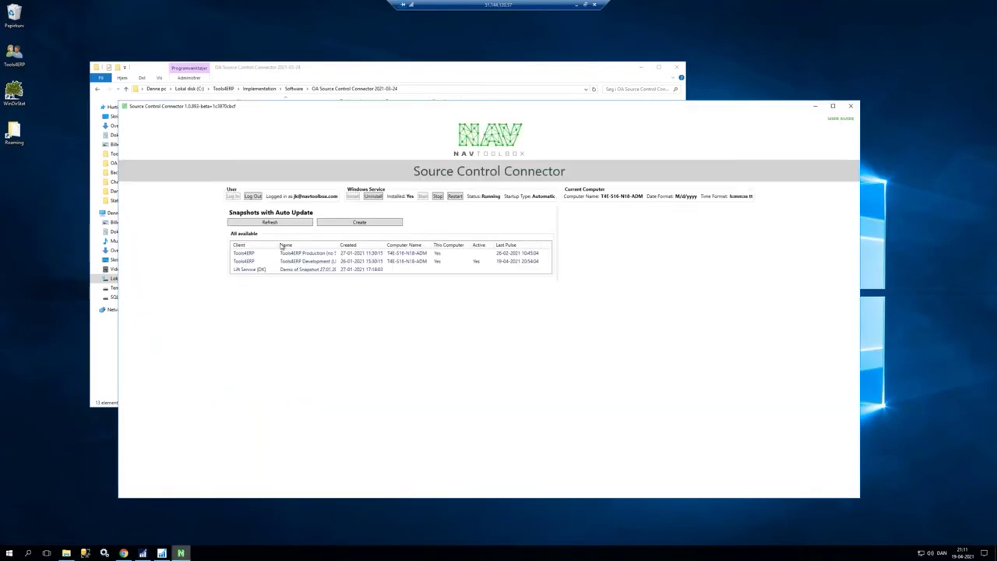
left_click(285, 223)
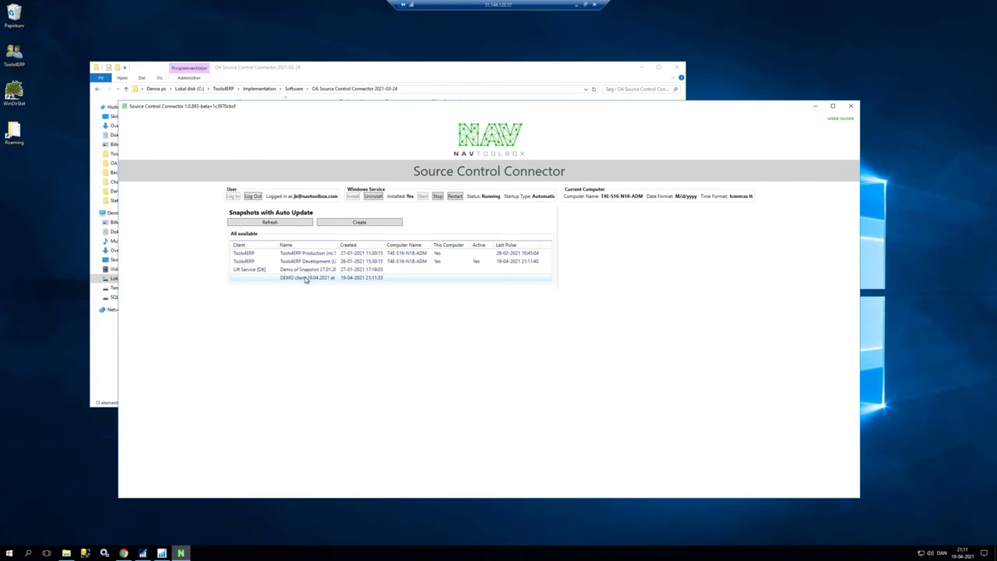
mouse_move(337, 244)
left_mouse_down()
mouse_move(346, 245)
mouse_move(333, 244)
left_mouse_up()
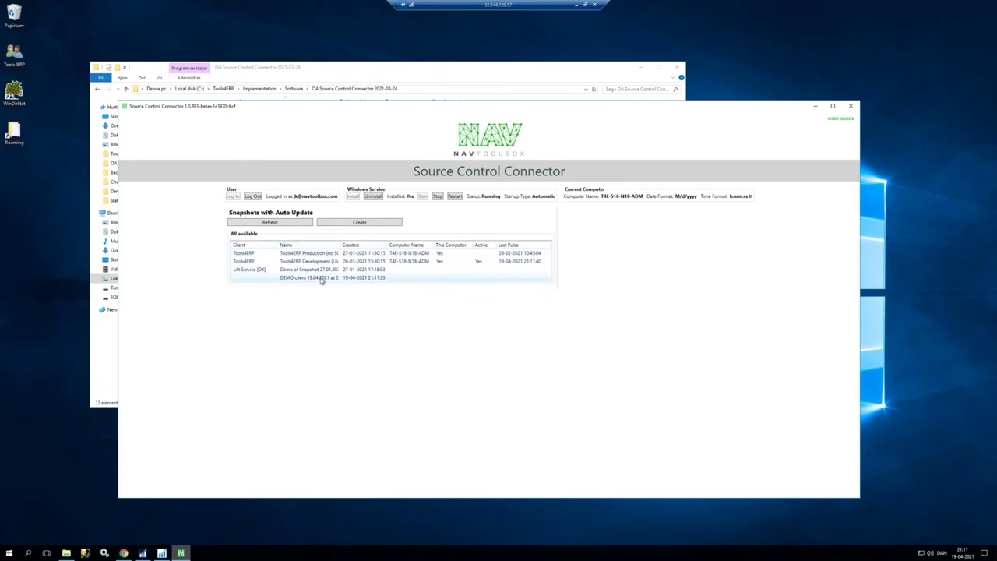
left_click(321, 279)
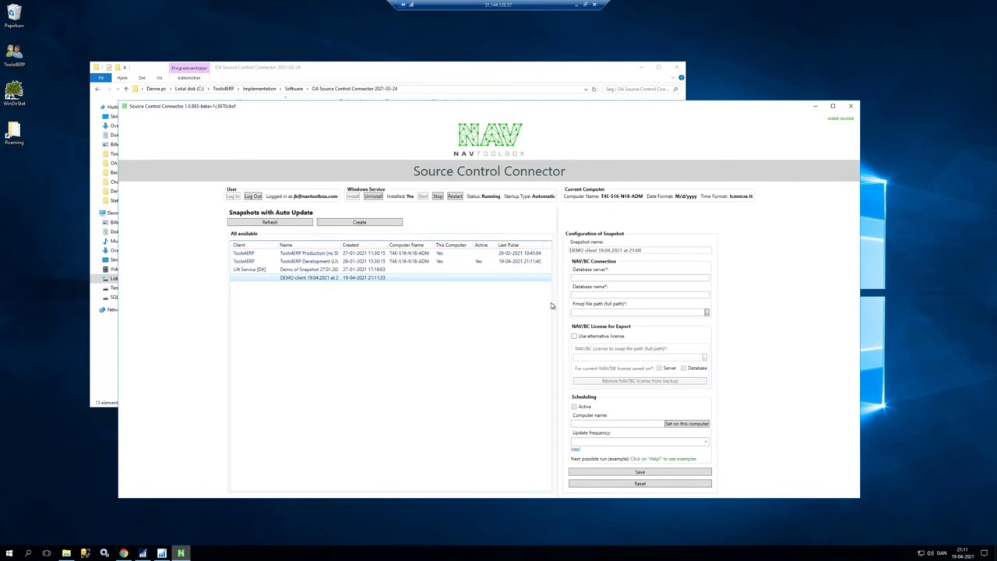
left_click(600, 278)
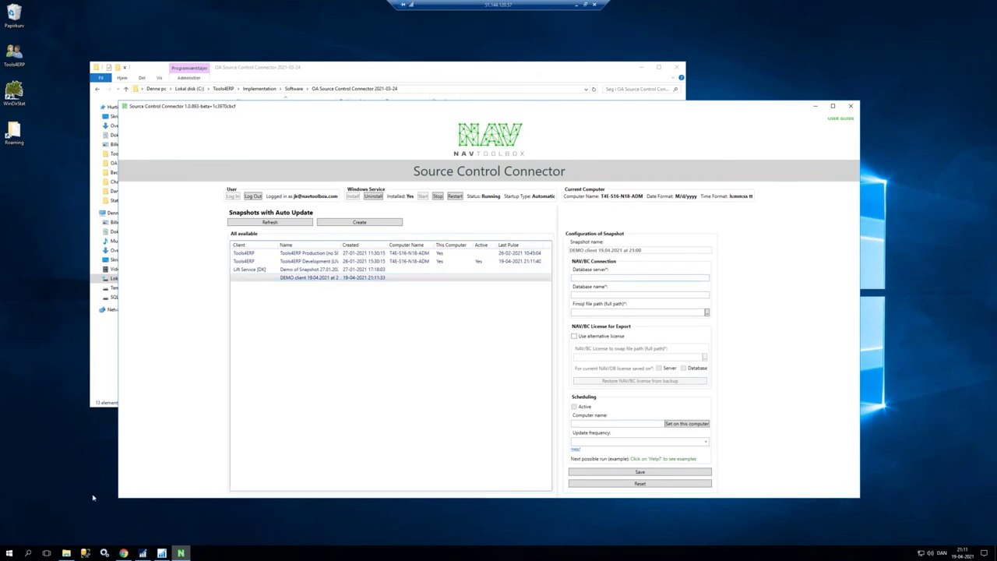
Step: Bring the NAV Development Environment forward and show its File menu's database commands
mouse_move(161, 553)
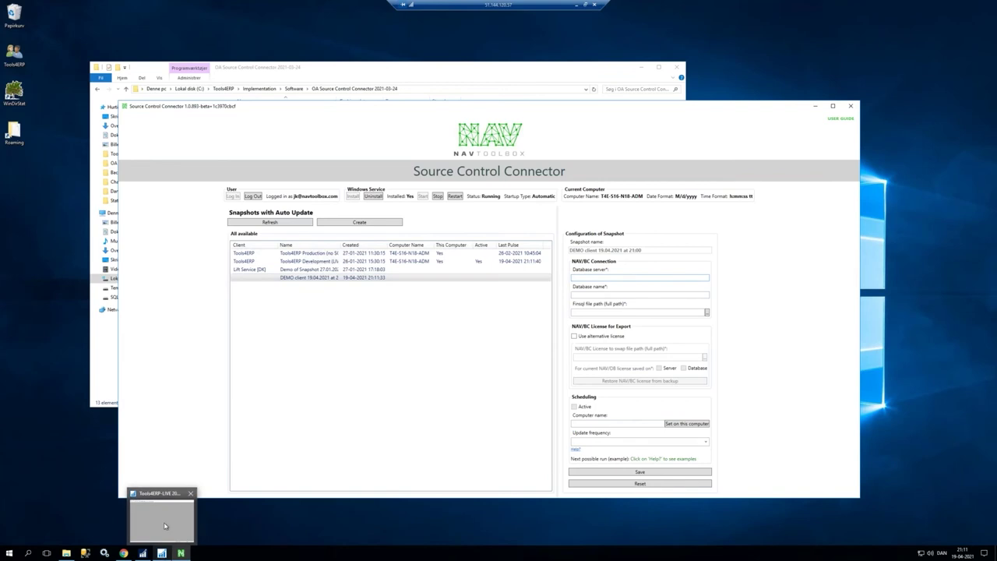
left_click(165, 526)
left_click(56, 57)
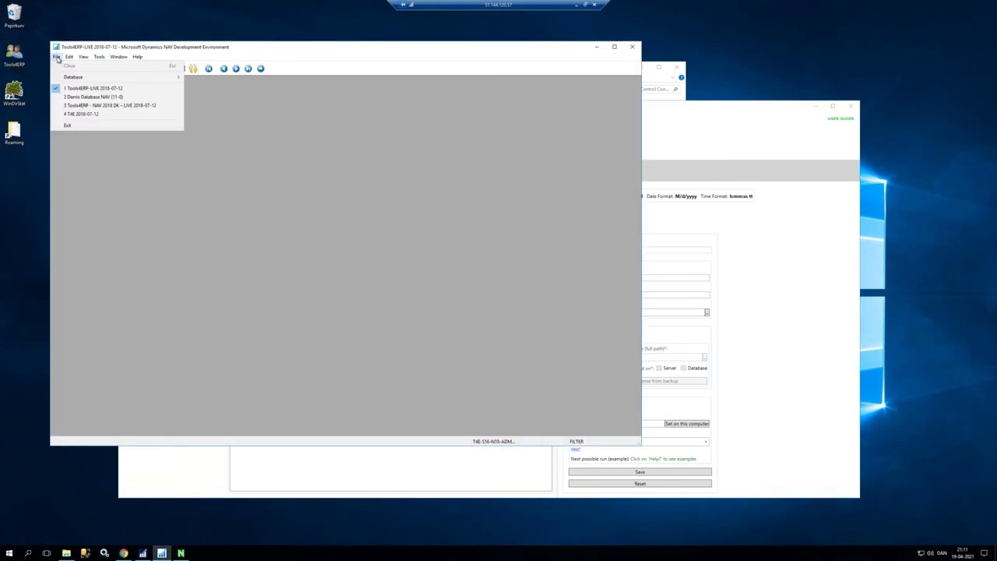
Step: Copy server T4E-S16-N18-ADM\SQL2017 and database Tools4ERP-LIVE 2018-07-12 into the snapshot configuration
mouse_move(92, 78)
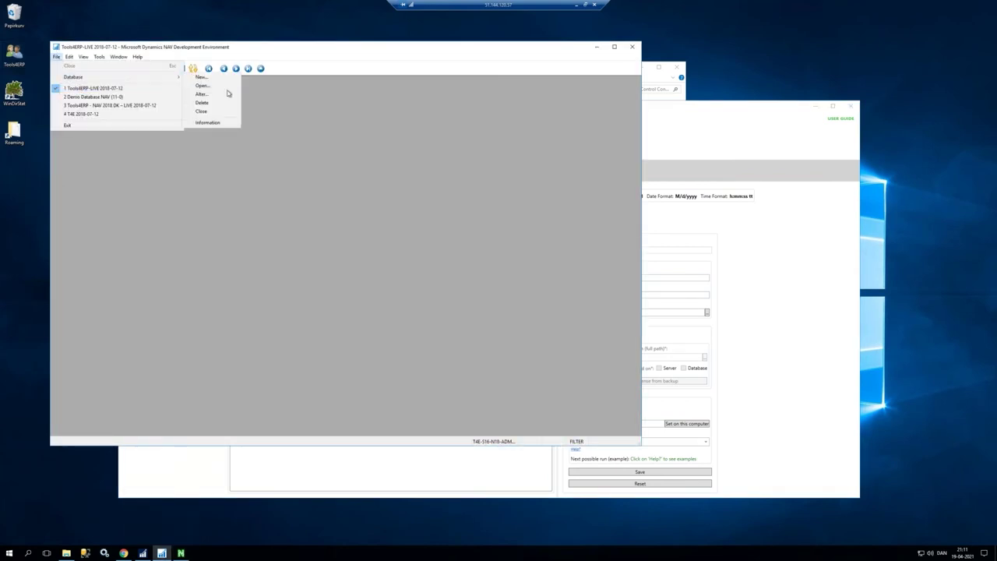
left_click(203, 122)
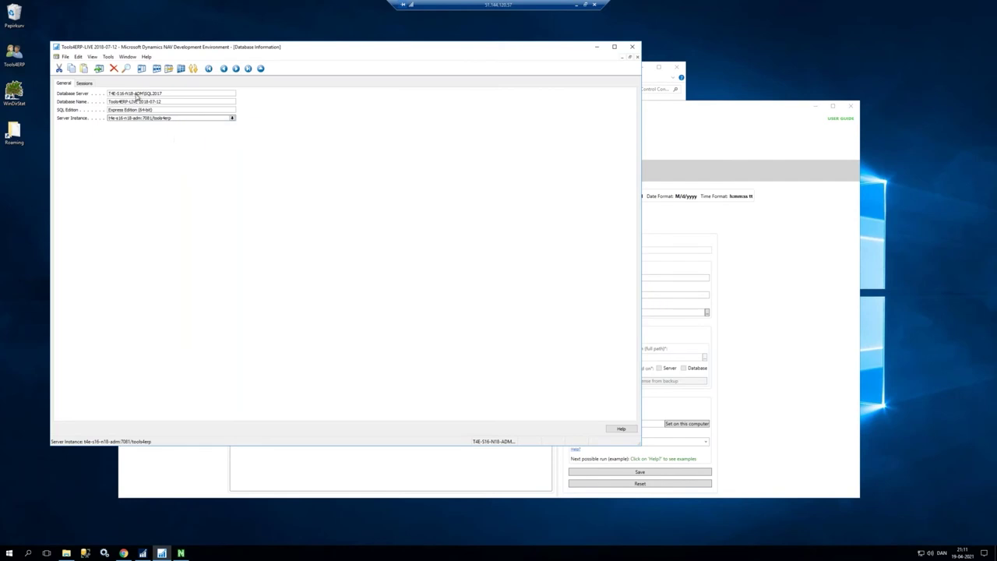
left_click(684, 153)
left_click(628, 278)
type("T4E-S16-N18-ADM\\SQL2017")
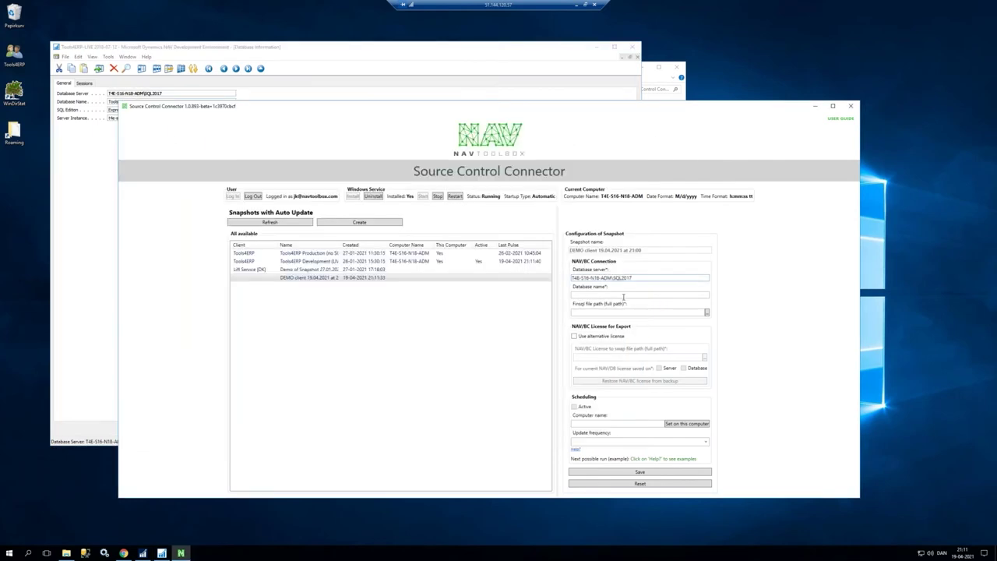
left_click(113, 107)
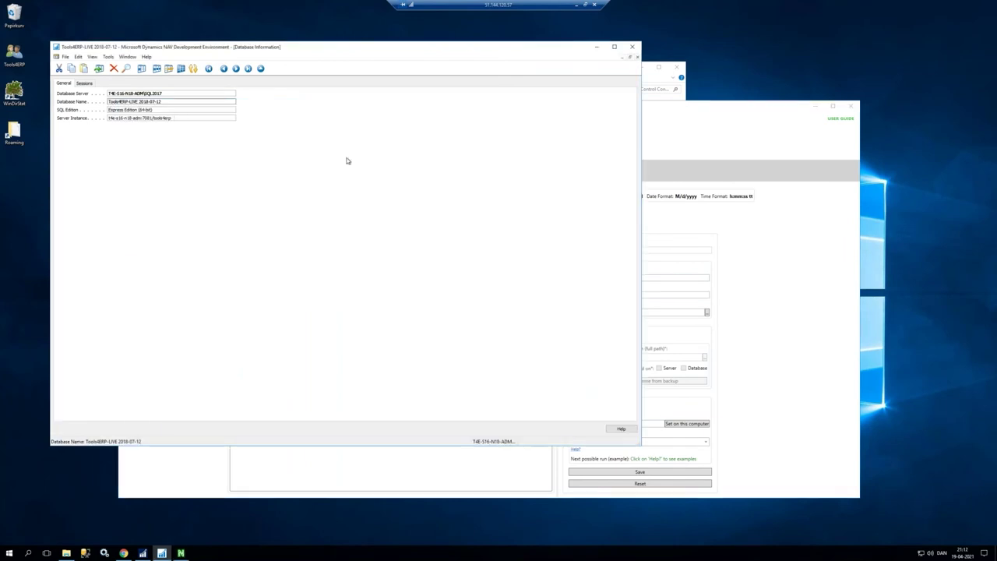
left_click(689, 149)
type("Tools4ERP-LIVE 2018-07-12")
left_click(630, 311)
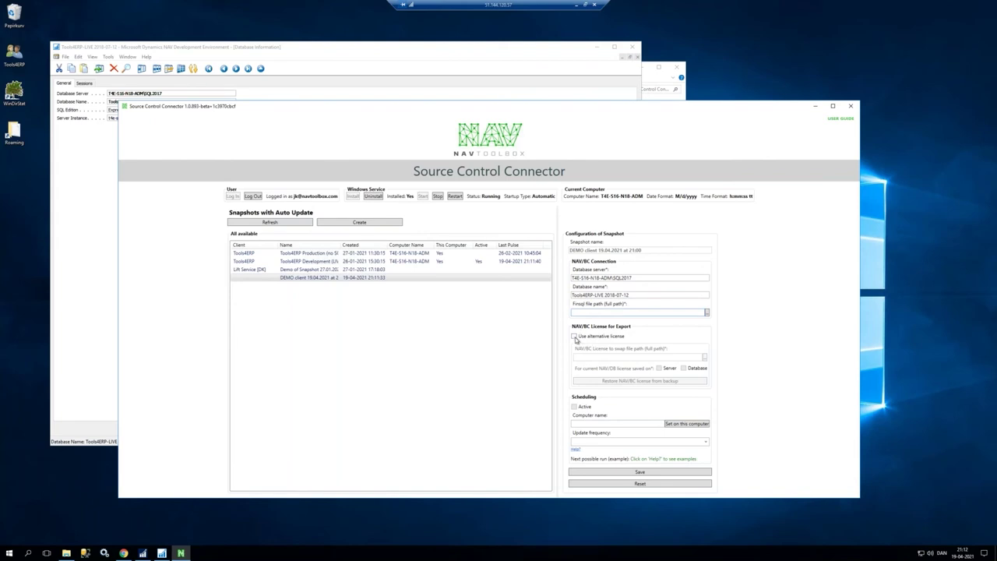
Step: Leave the alternative license off and set the scheduling computer to T4E-S16-N18-ADM
left_click(576, 337)
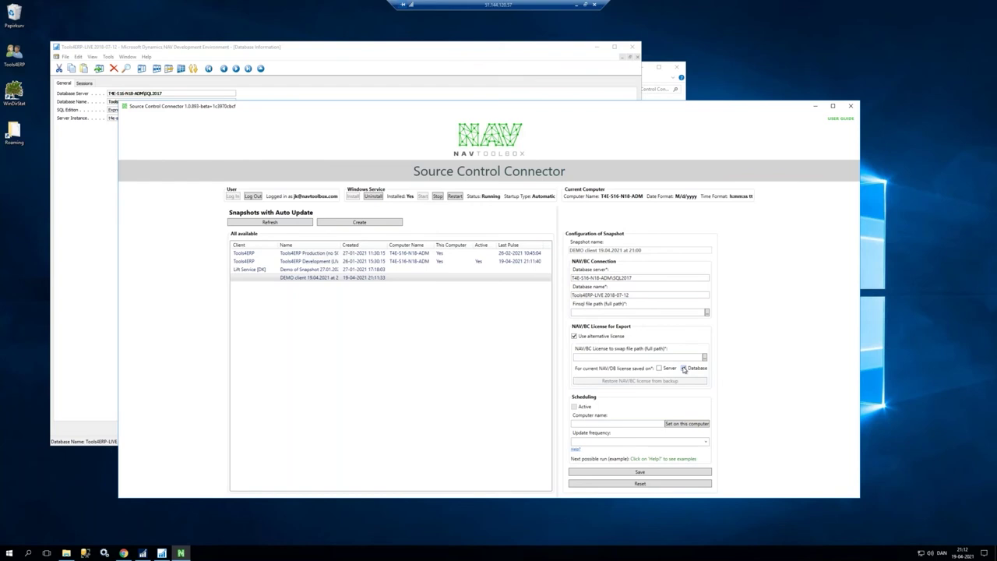
left_click(596, 336)
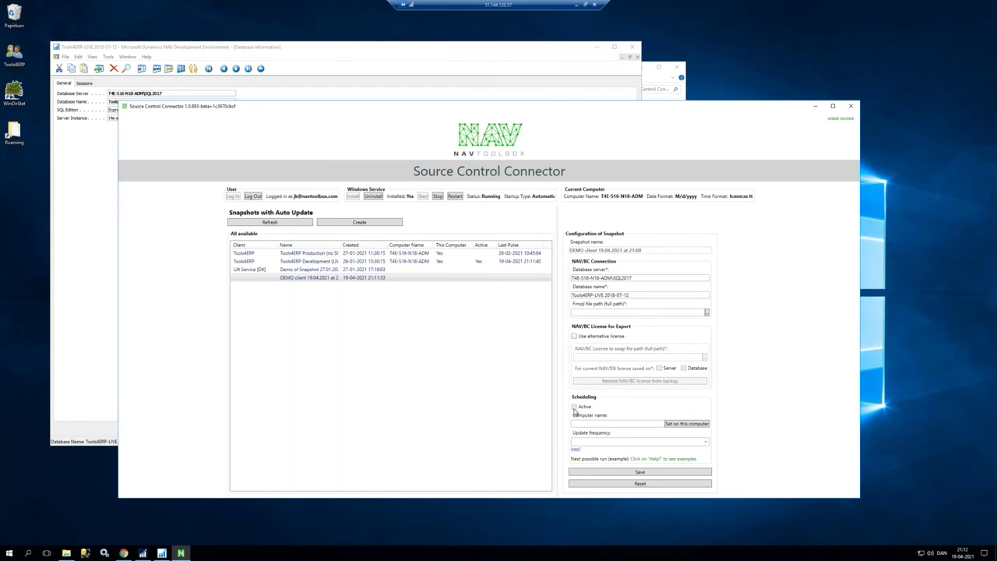
left_click(678, 423)
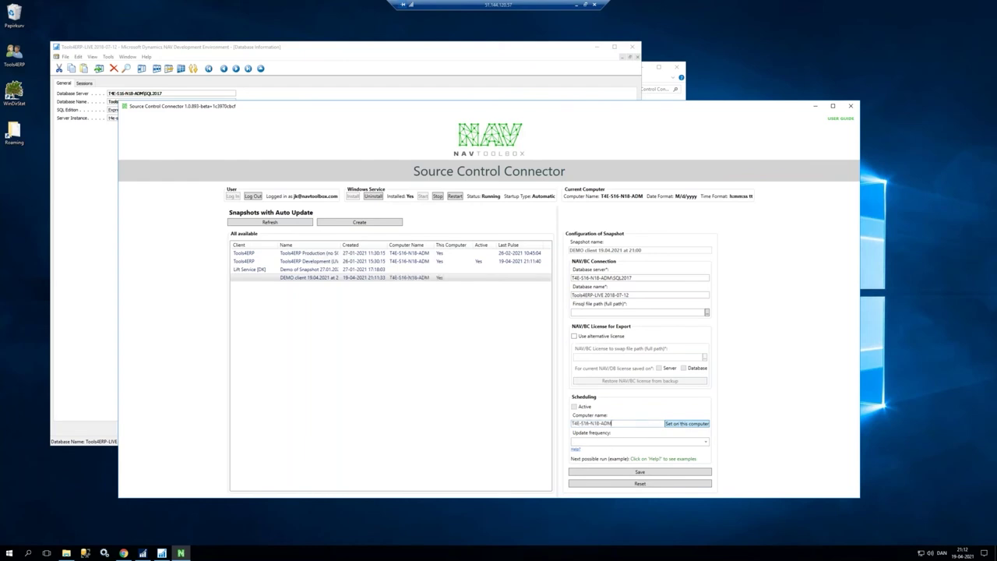
left_click(601, 444)
left_click(706, 442)
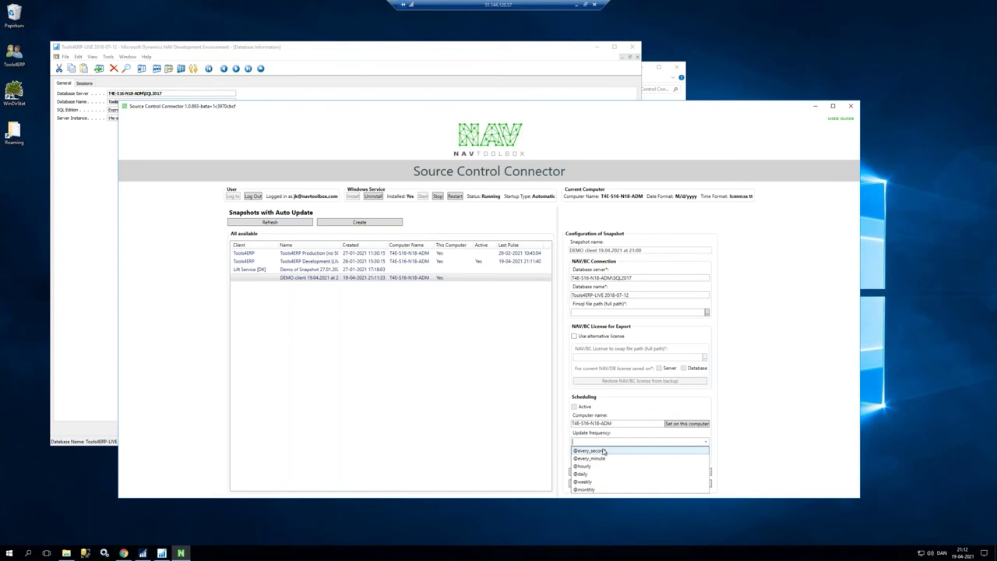
left_click(610, 458)
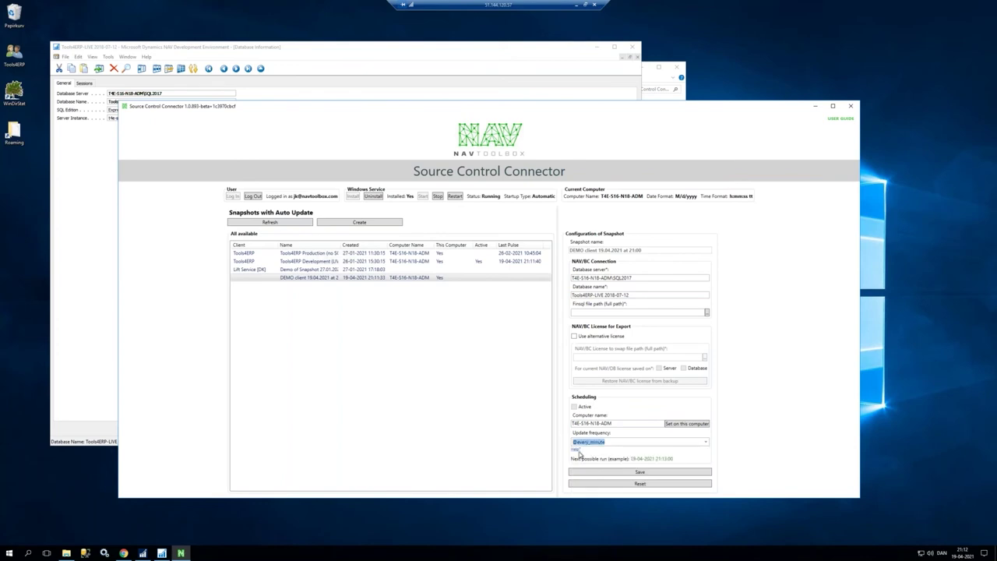
left_click(575, 450)
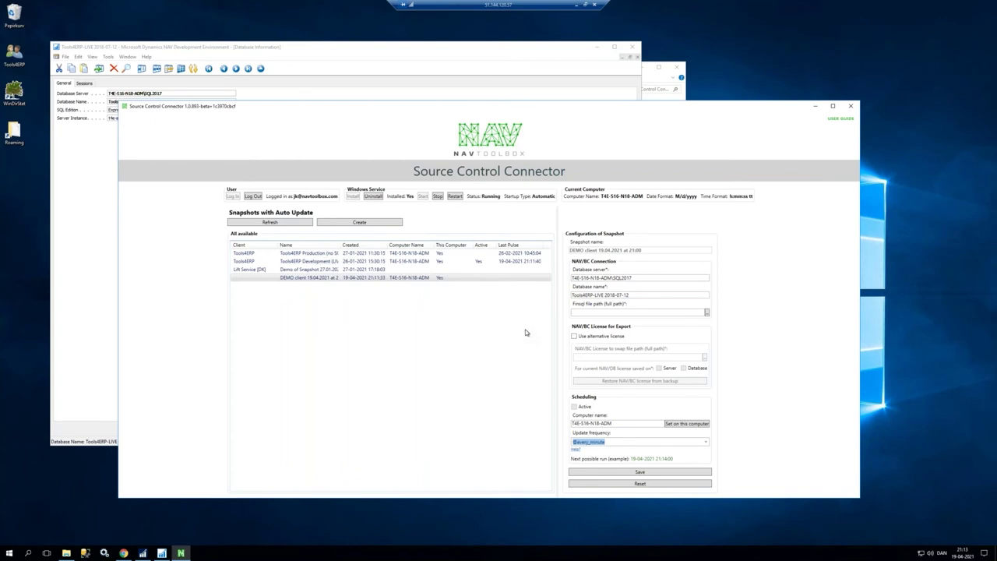
left_click(293, 263)
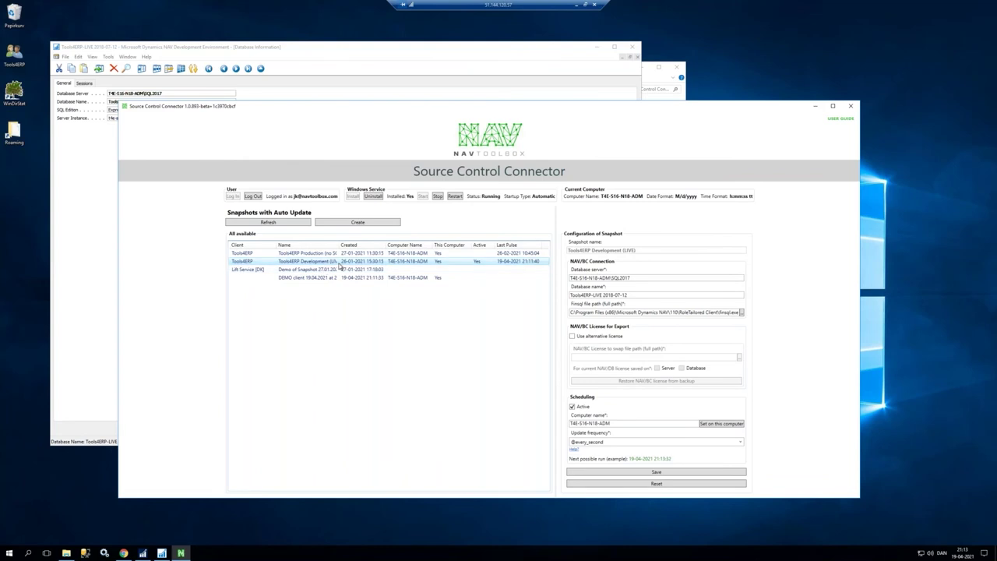
left_click(324, 49)
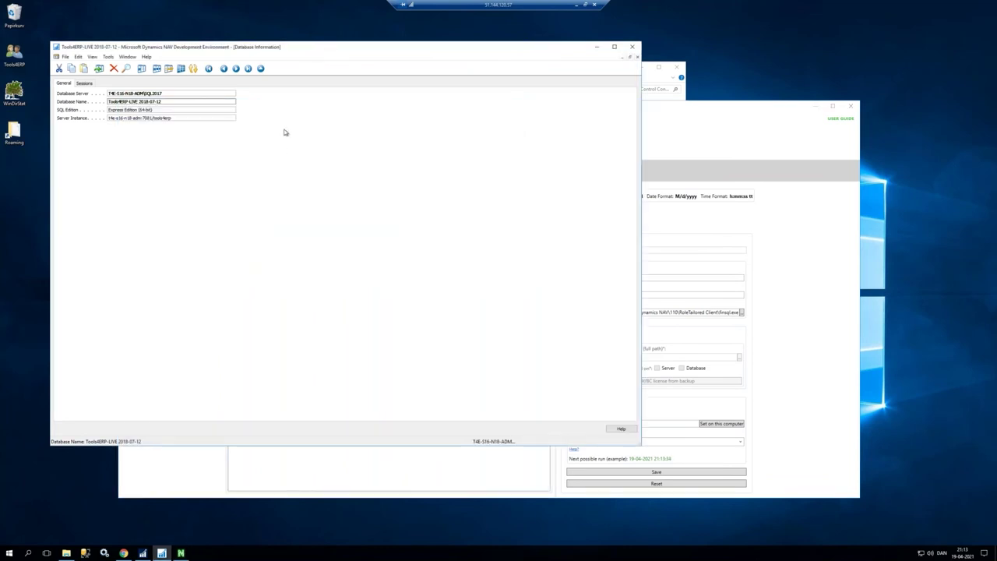
Step: List the Page objects in Object Designer and select object 60123's Version List value
key("Escape")
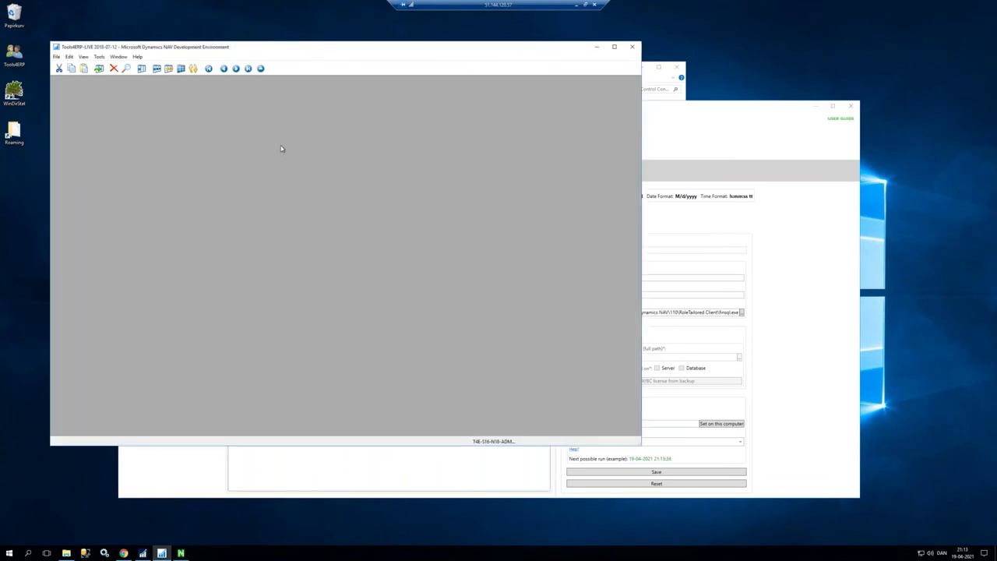
key("shift+F12")
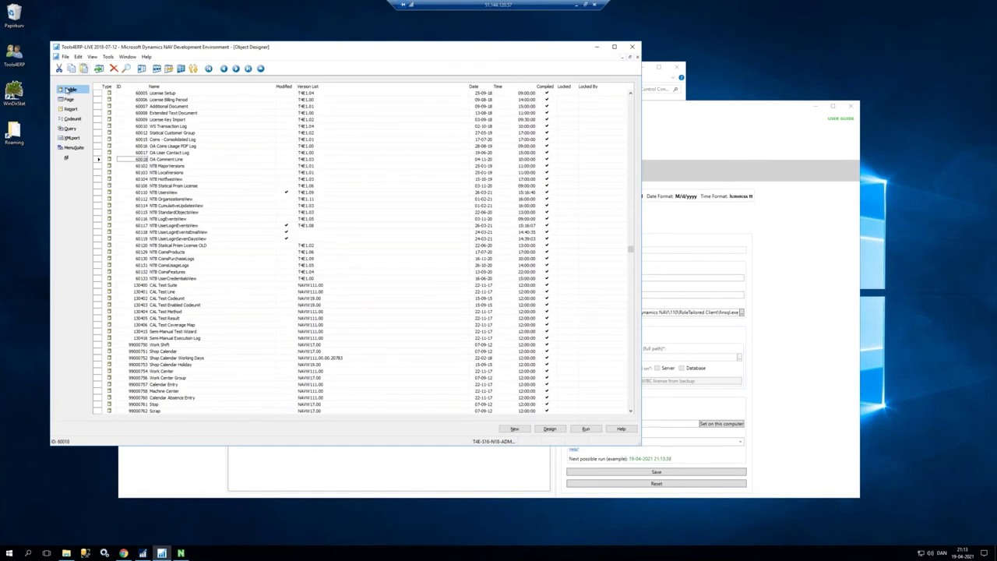
left_click(77, 99)
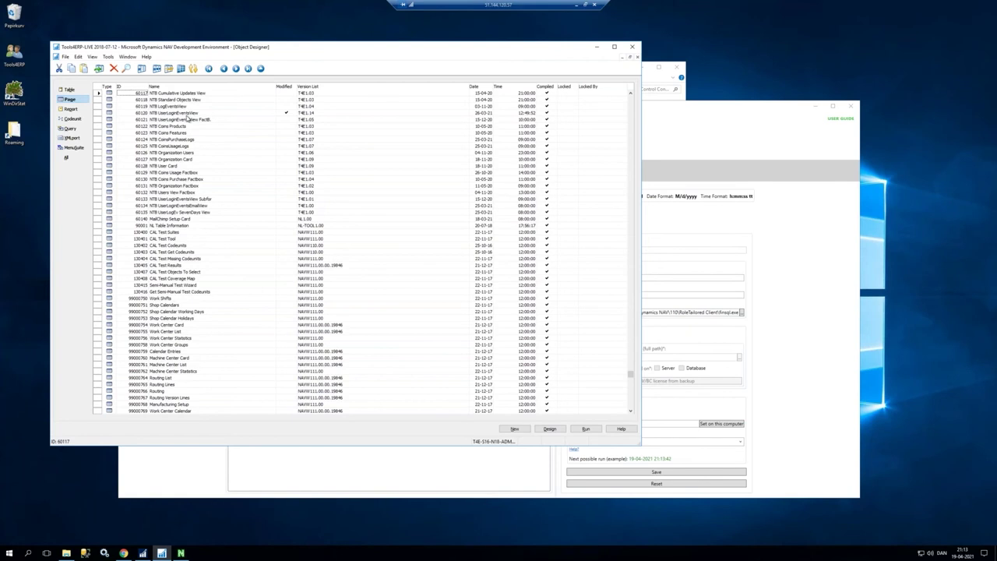
scroll(259, 134, "up", 1)
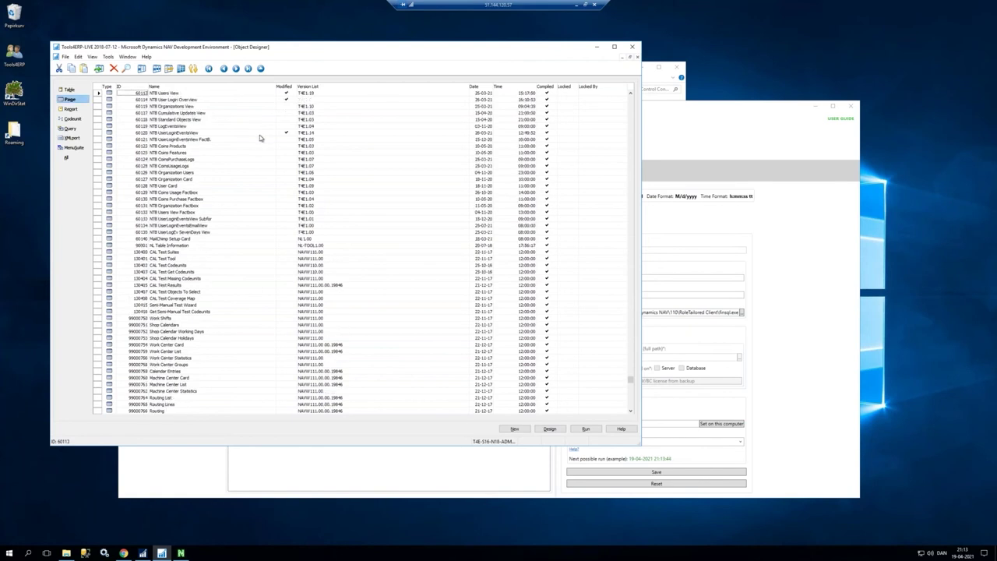
key("Right")
key("Right")
key("Right")
key("Right")
key("Right")
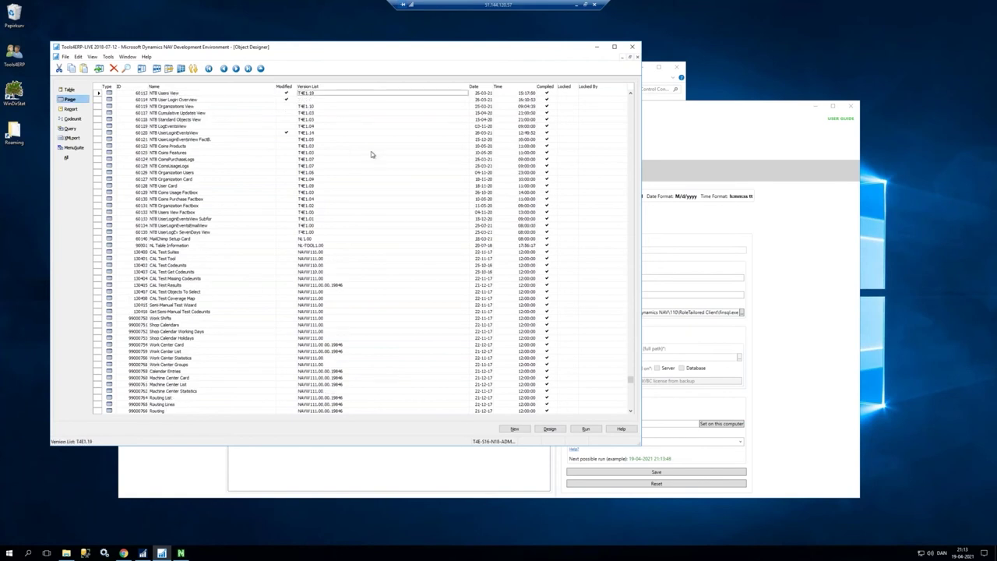
key("Right")
left_click(371, 152)
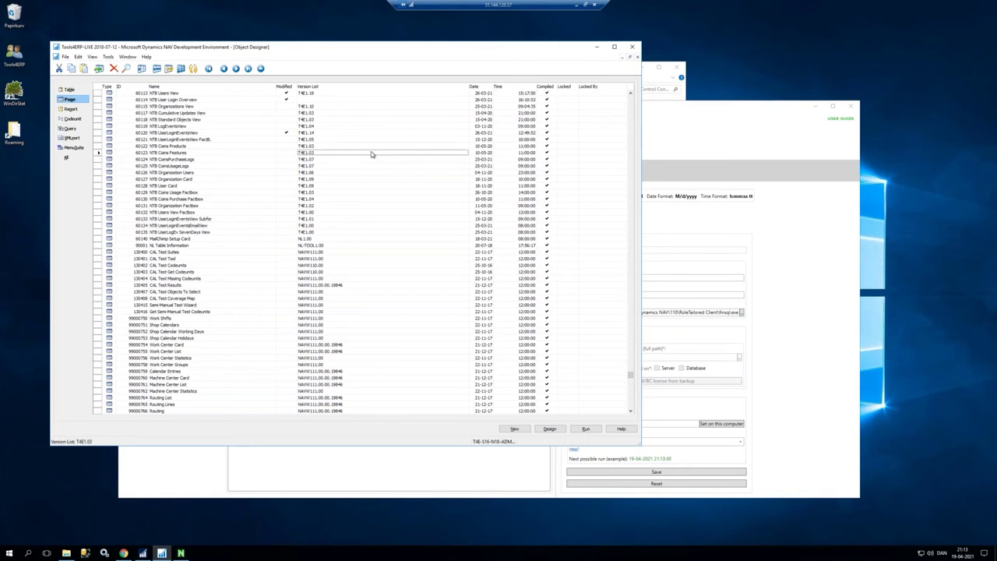
Step: Filter on that Version List and open page 476 Copy Tax Setup in the designer
key("F7")
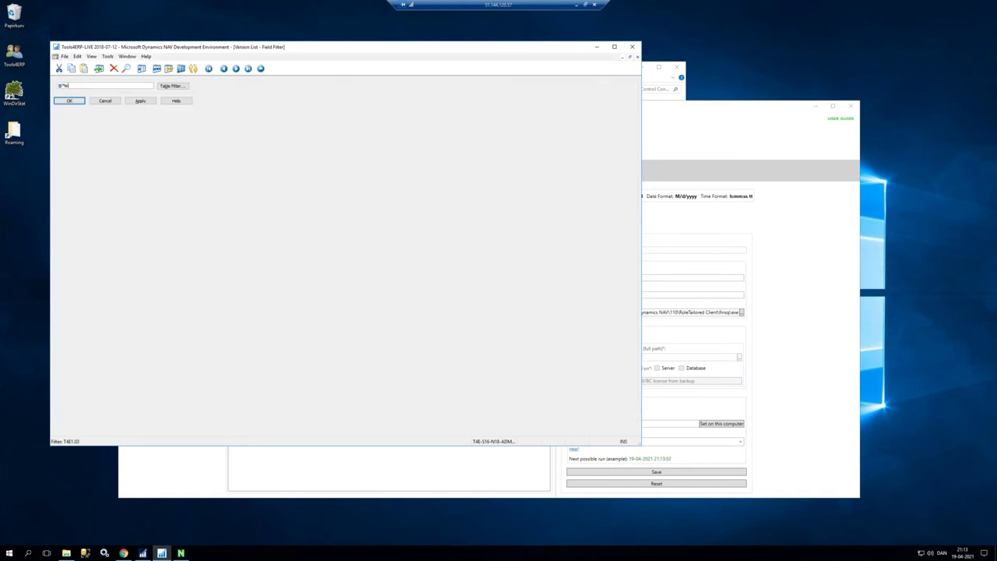
key("Return")
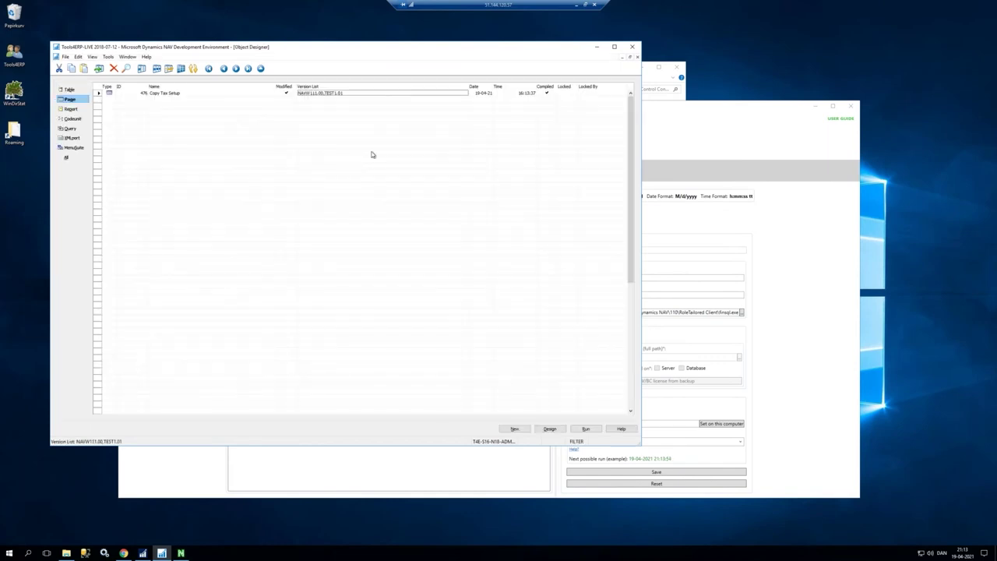
key("Right")
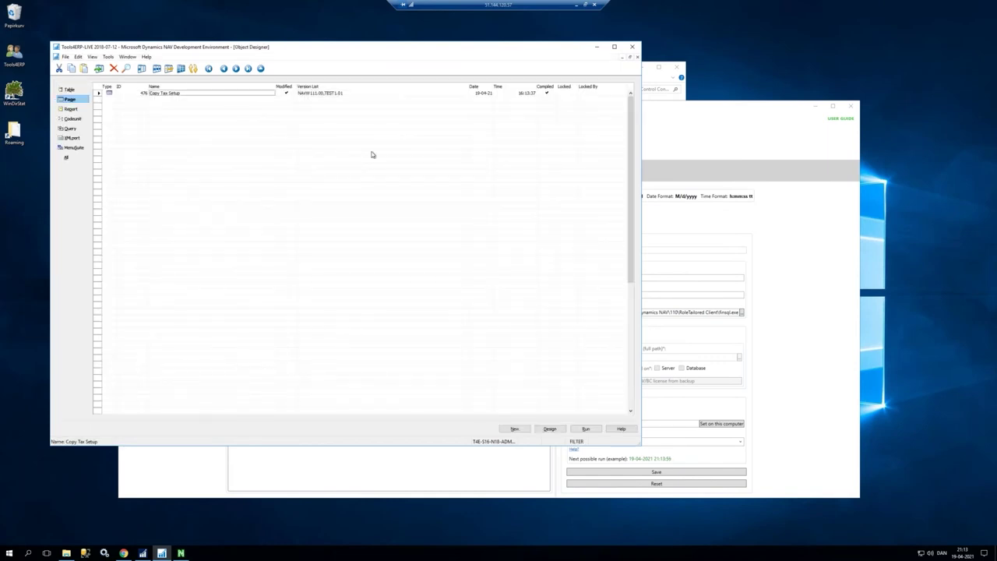
key("alt+d")
key("Left")
key("Left")
key("Right")
key("Right")
Step: Add a new field row on page 476 with Text000 as its source expression
key("Right")
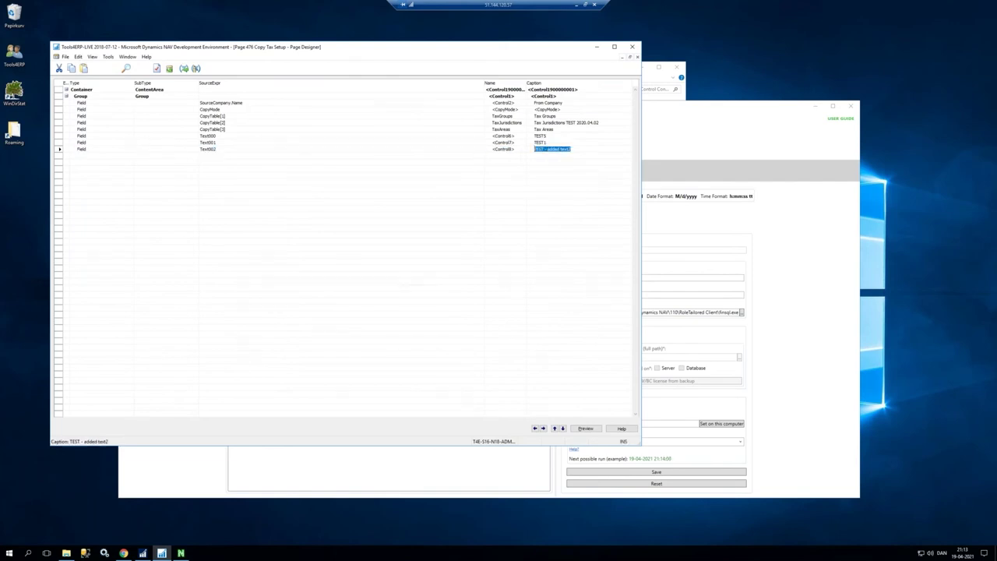
key("Left")
key("Right")
key("Left")
key("Left")
key("Left")
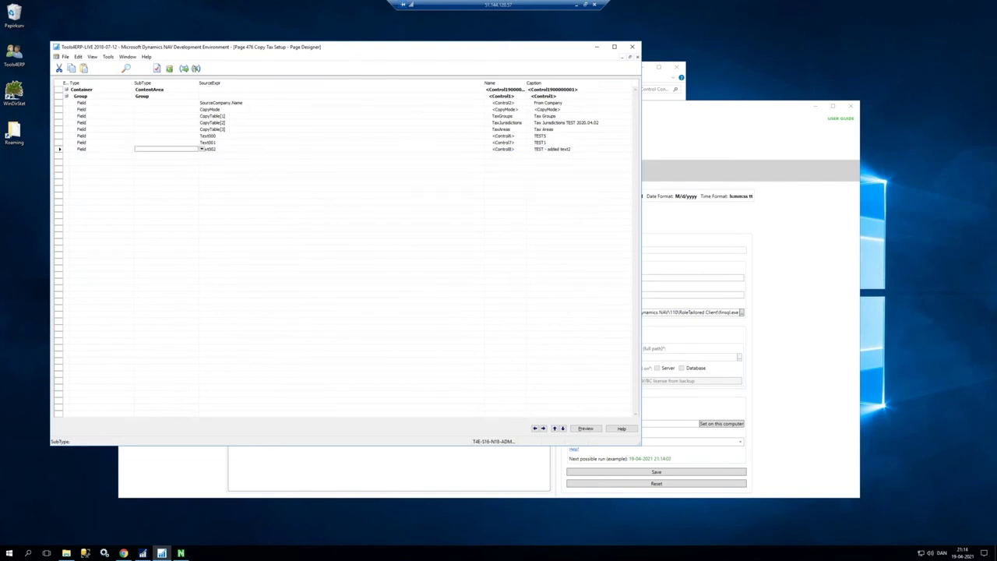
key("Up")
key("Up")
key("Up")
key("Right")
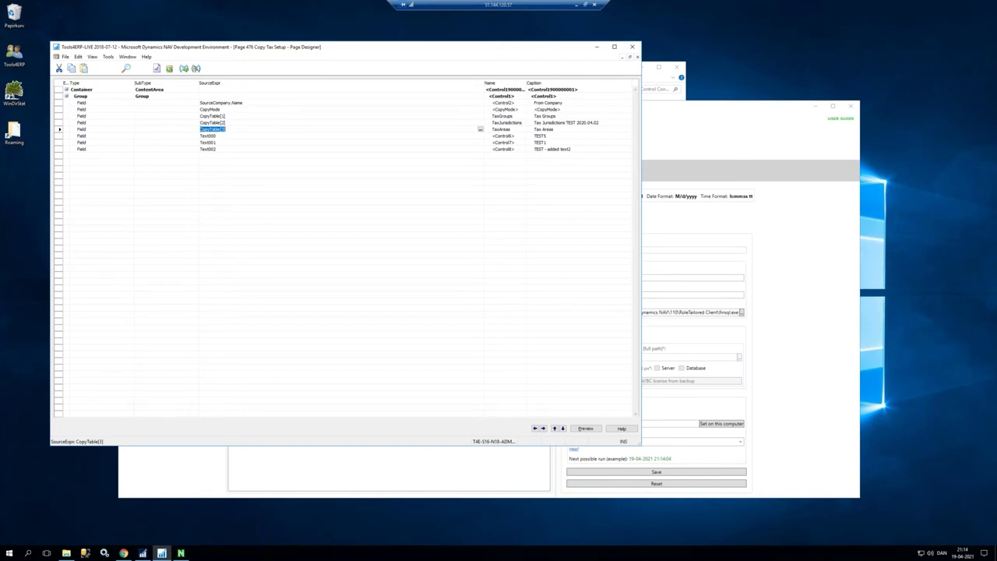
key("Down")
key("Down")
key("Down")
key("Down")
key("F6")
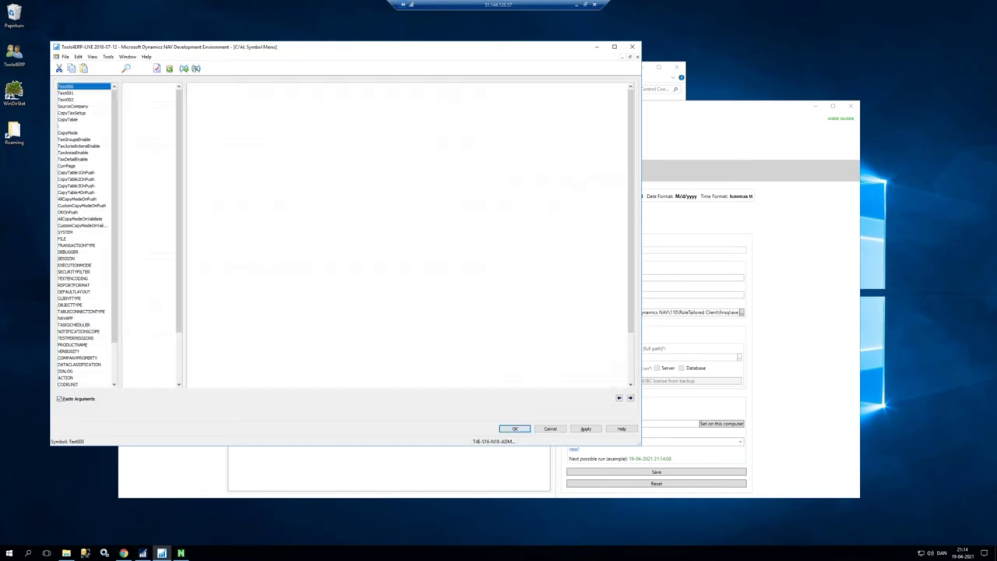
key("Down")
key("Down")
key("Down")
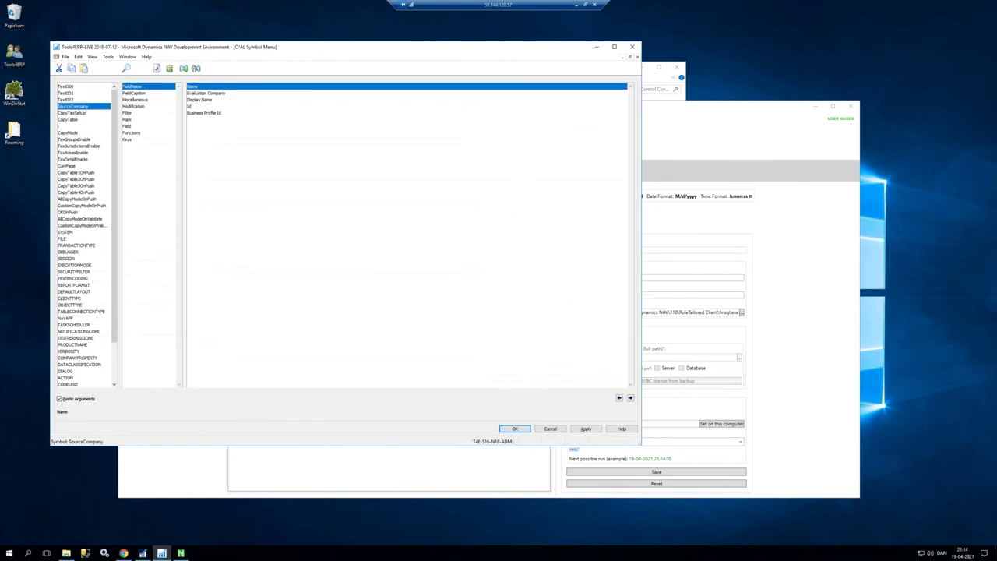
key("Up")
key("Up")
key("Up")
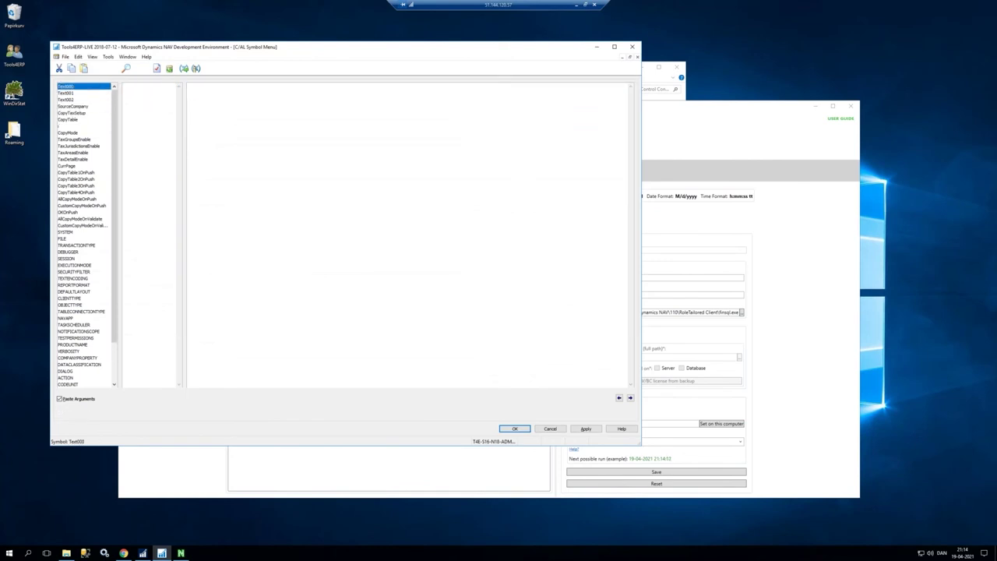
key("Return")
Step: Caption the new field 'TEST - one more field'
left_click(81, 155)
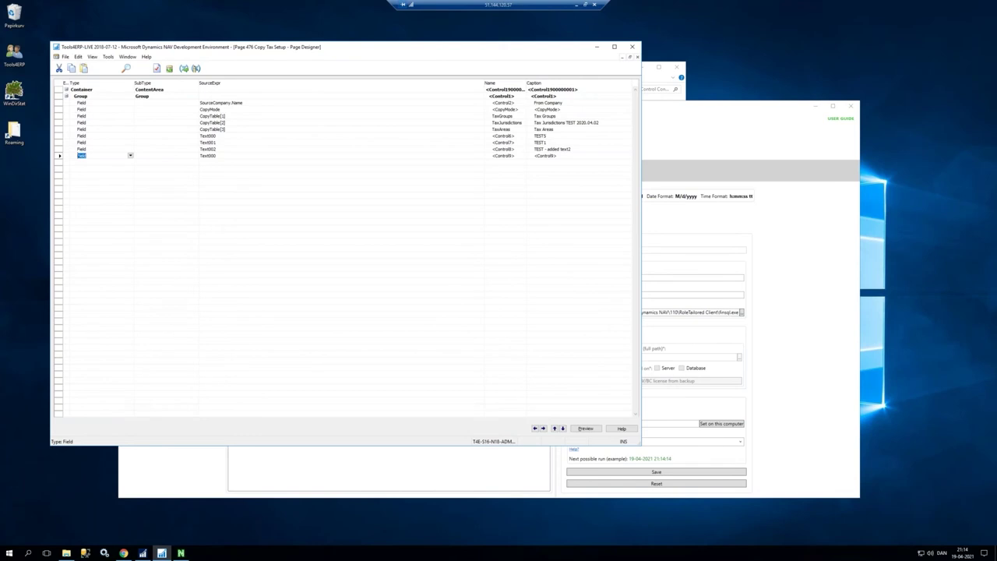
key("Up")
key("Up")
key("Up")
key("Up")
key("Up")
key("Up")
key("Up")
key("Up")
key("Up")
key("Up")
left_click(565, 156)
type("TEST - one more field")
key("Return")
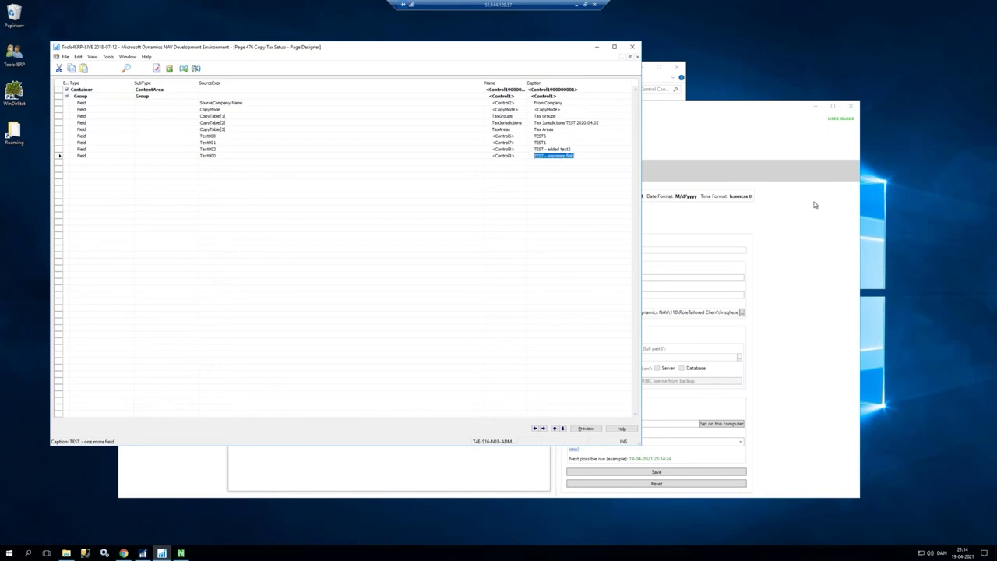
key("F9")
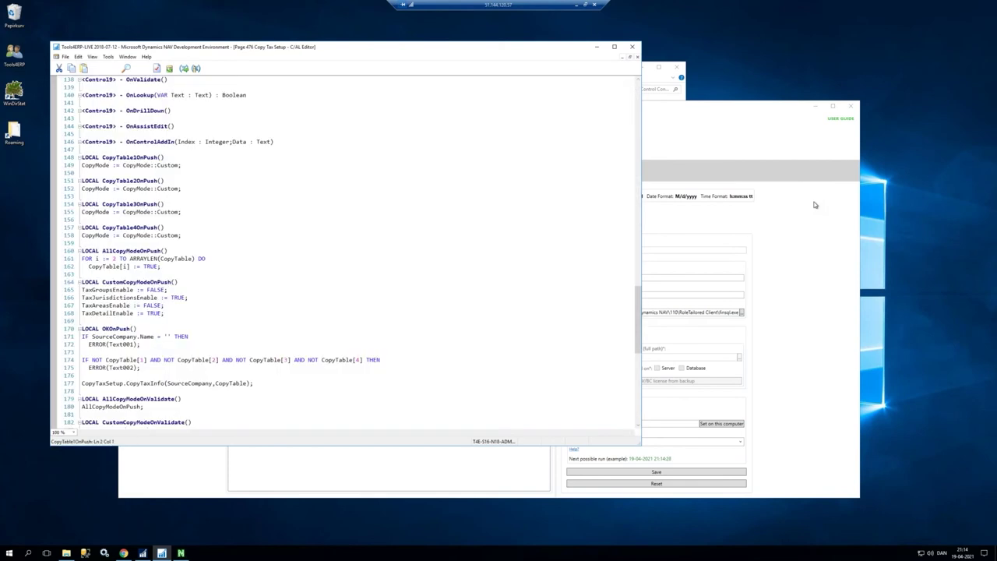
Step: Add MESSAGE('Hello'); to the CopyTable1OnPush trigger
key("Return")
type("MESSAGE('Hel")
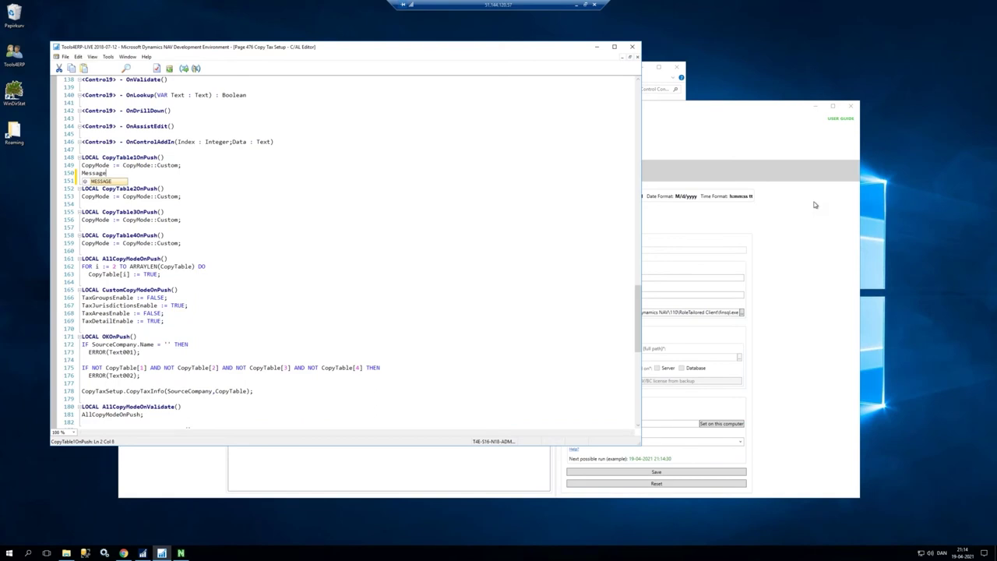
type("lo');")
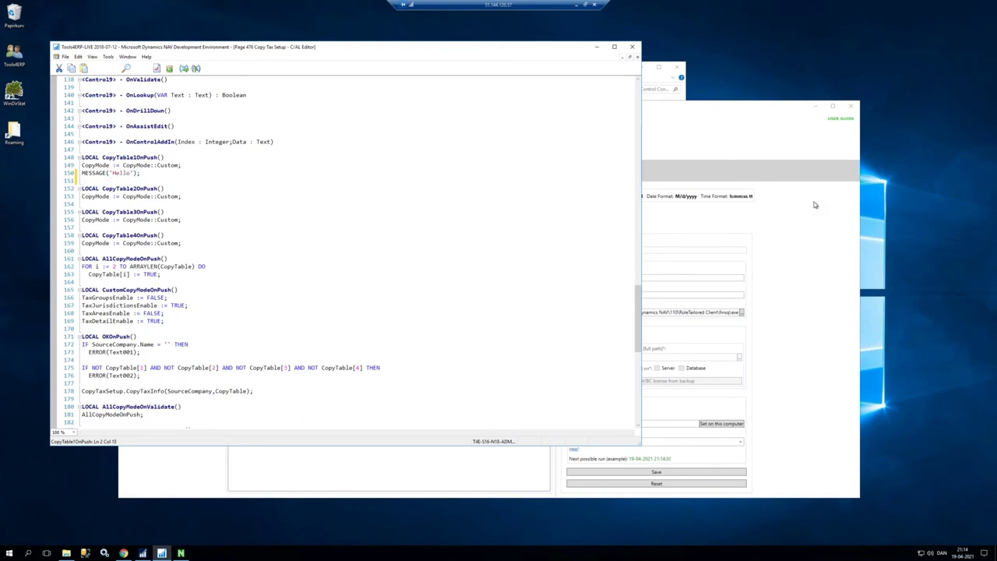
key("Return")
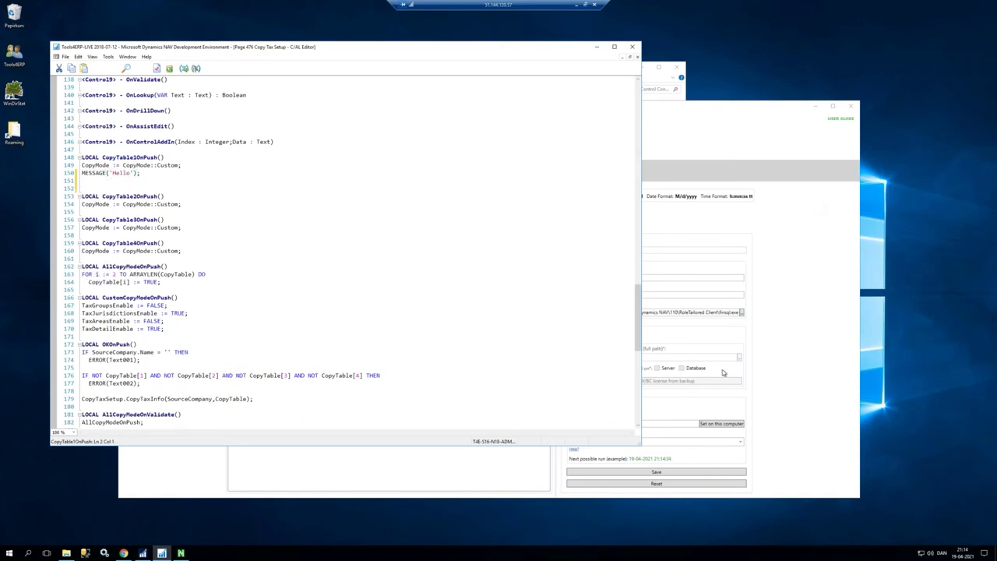
Step: Change TaxDetailEnable from TRUE to FALSE, then save and close the C/AL code
double_click(154, 328)
type("FALSE")
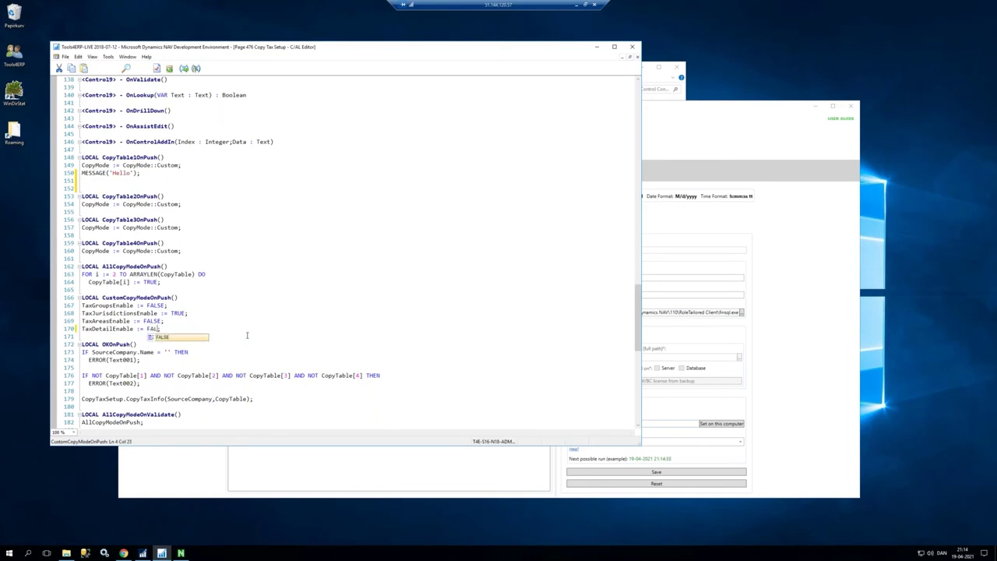
key("End")
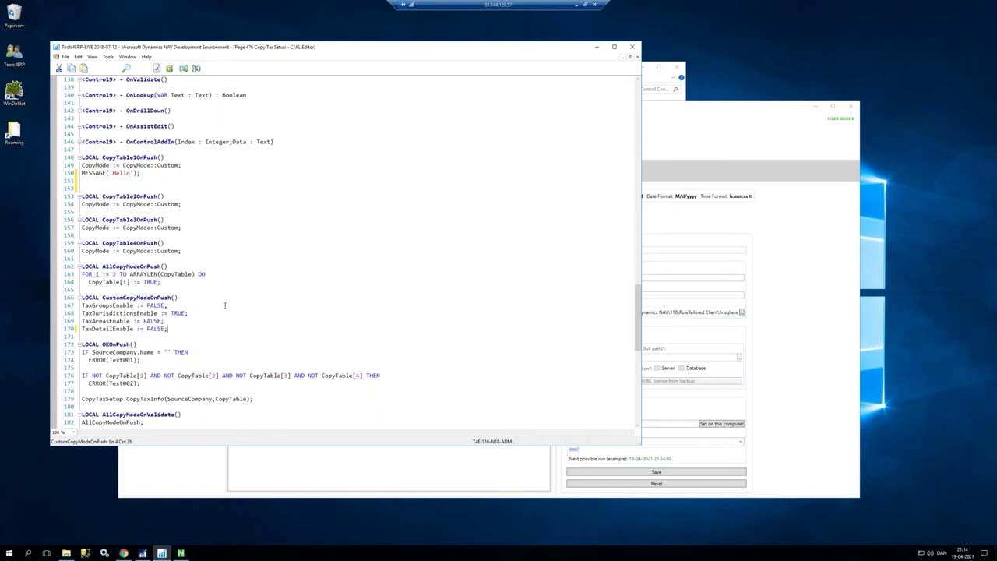
key("ctrl+s")
key("Return")
key("Escape")
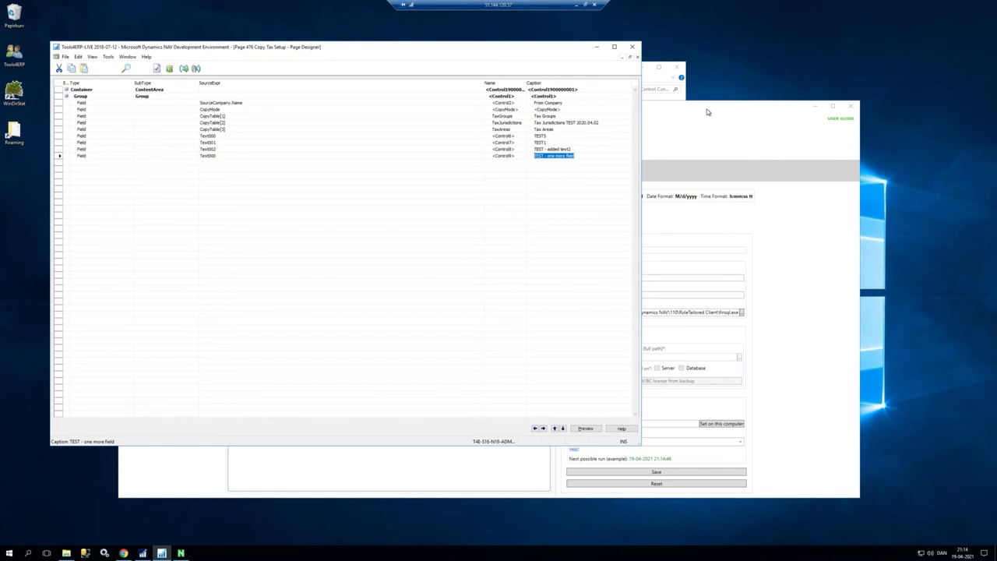
Step: Open the Tools4ERP Development (LIVE) snapshot details from the NAVToolbox dashboard's snapshots overview
mouse_move(123, 553)
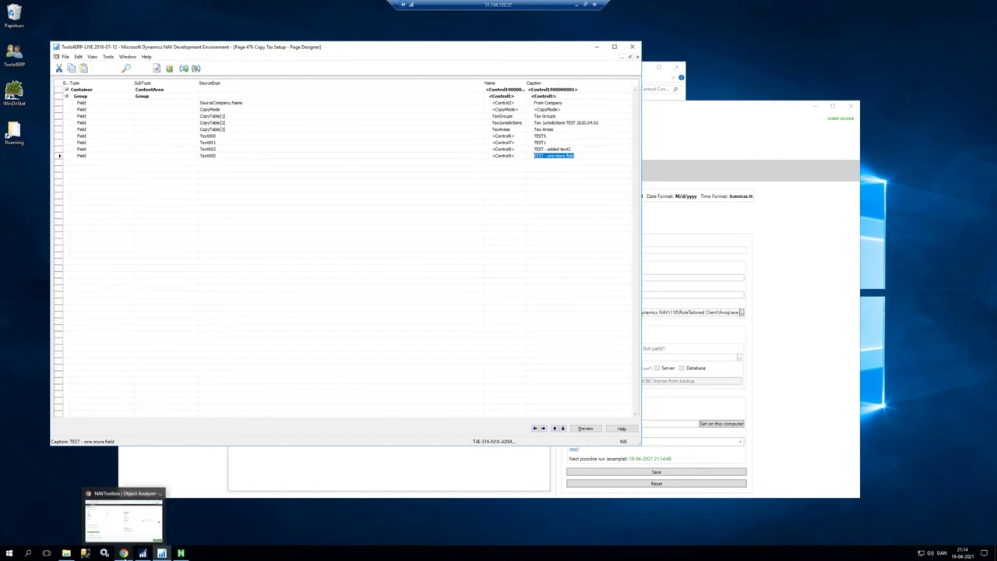
left_click(129, 518)
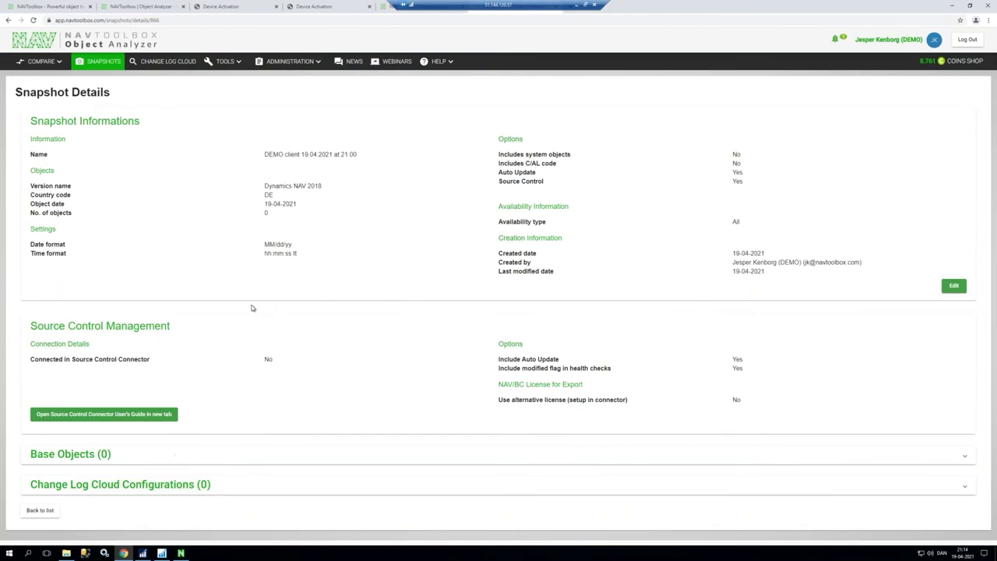
left_click(348, 10)
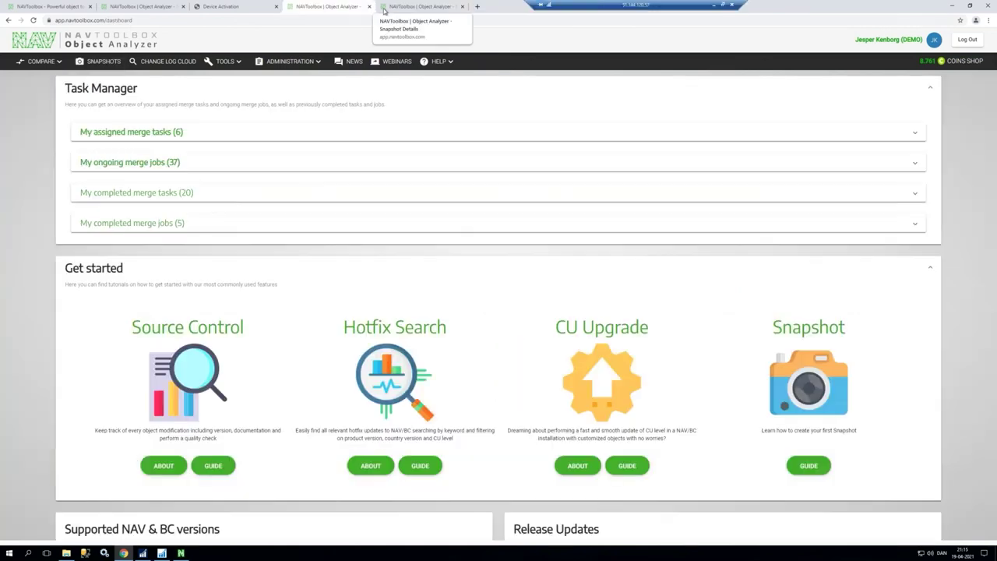
left_click(99, 62)
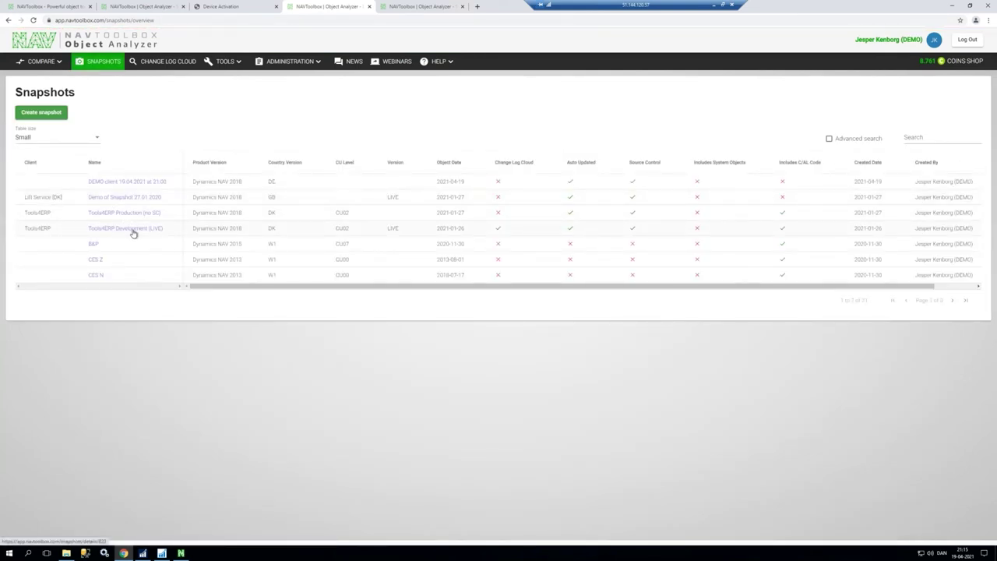
left_click(123, 231)
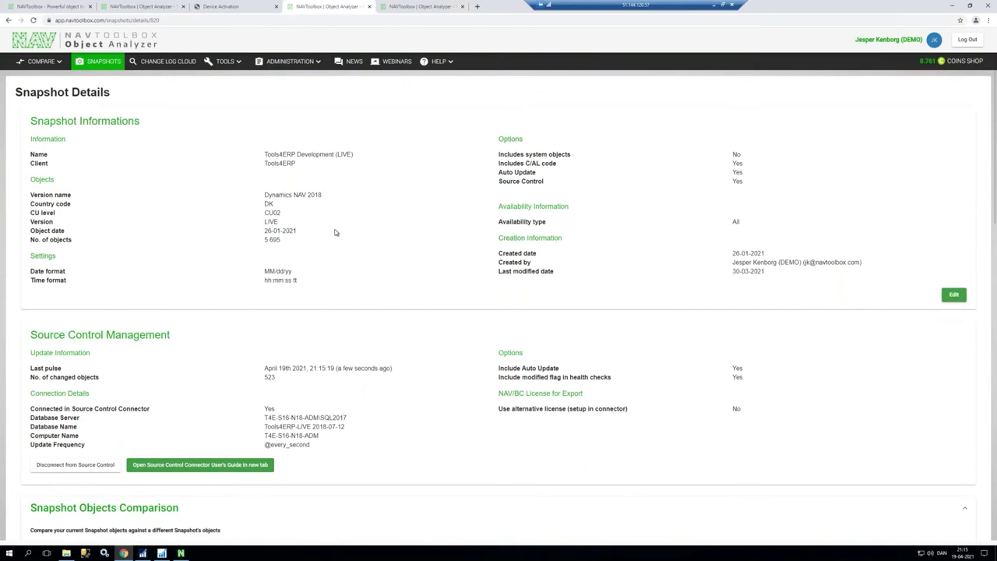
Step: Highlight snapshot details: Dynamics NAV 2018, 5.695 objects, Source Control Yes, last pulse, server, alternative license No
left_click_drag(321, 196, 264, 213)
double_click(271, 239)
left_click(272, 249)
left_click_drag(277, 271, 268, 271)
double_click(737, 181)
left_click_drag(364, 368, 344, 368)
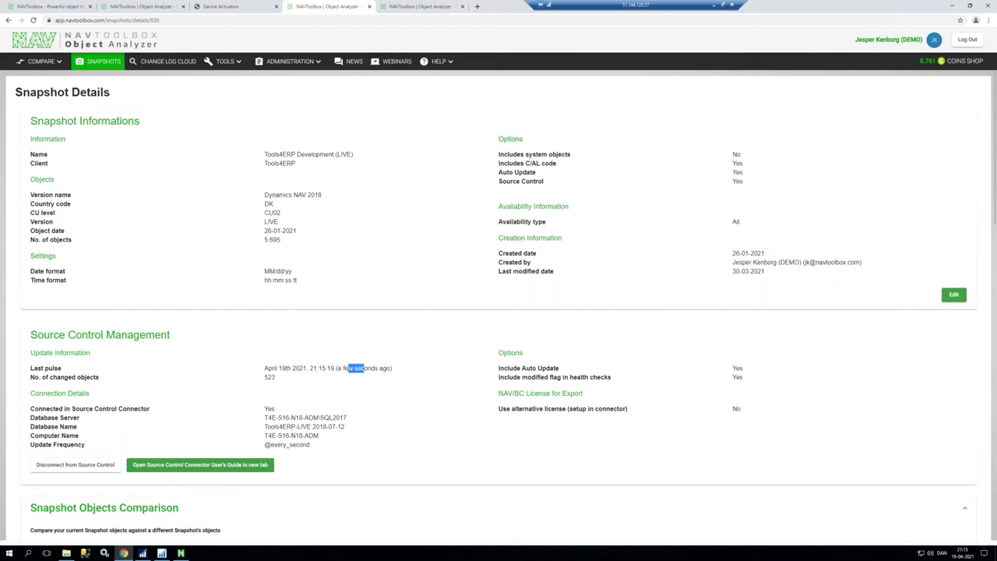
left_click(265, 381)
left_click_drag(286, 419, 281, 445)
double_click(737, 408)
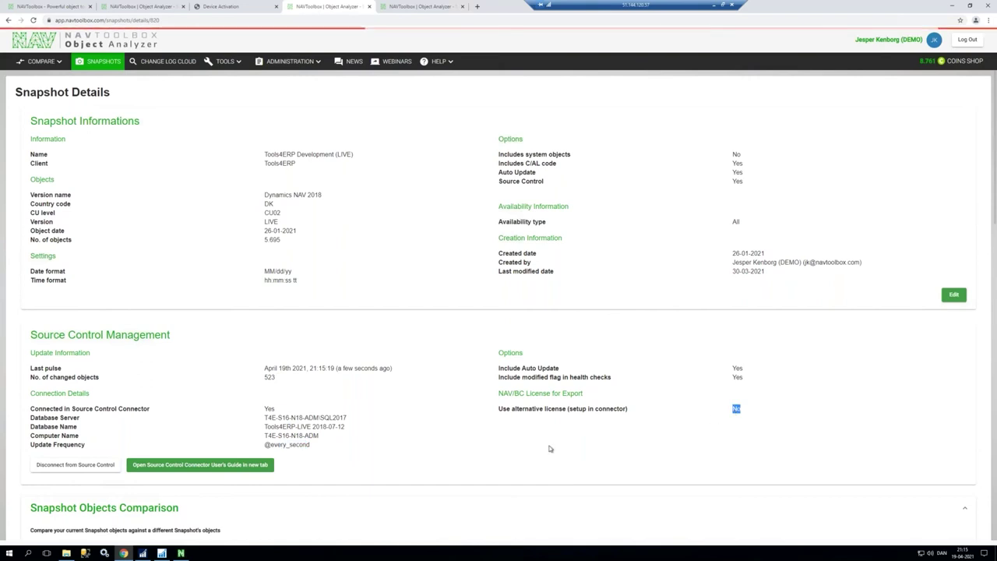
Step: Collapse Change Summary by Date, expand Changes (523), and compare the newest Copy Tax Setup change
scroll(549, 448, "down", 3)
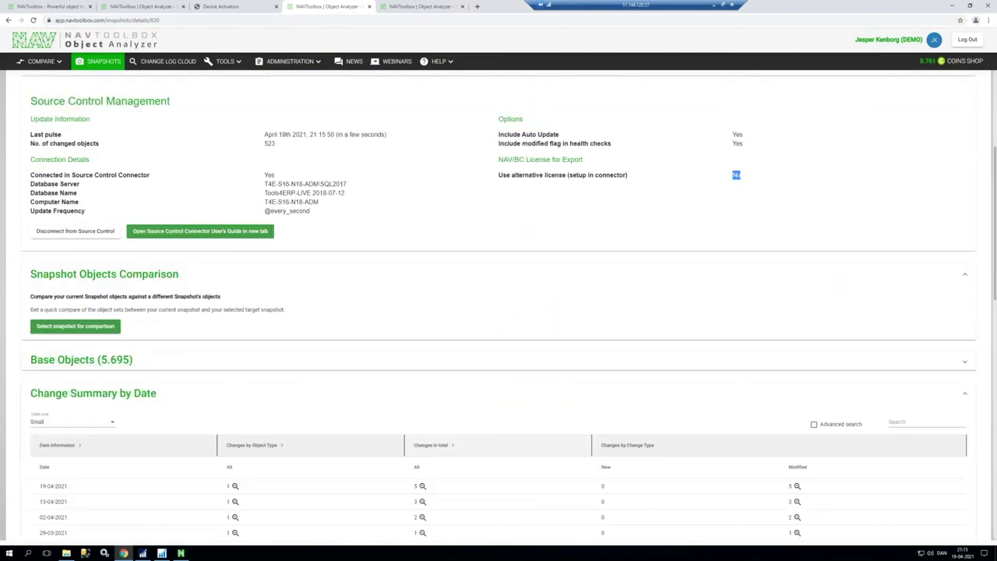
left_click(965, 394)
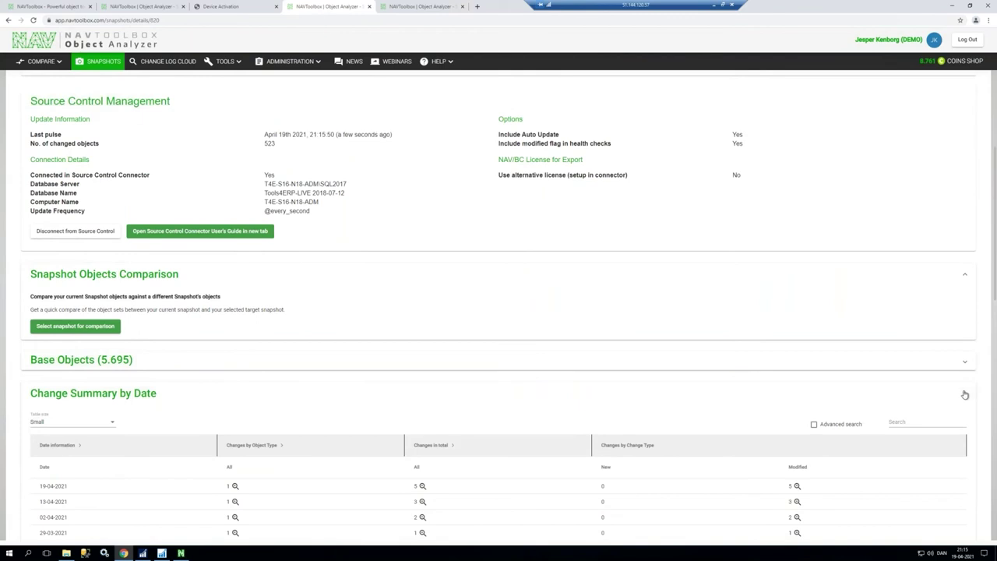
scroll(219, 469, "down", 2)
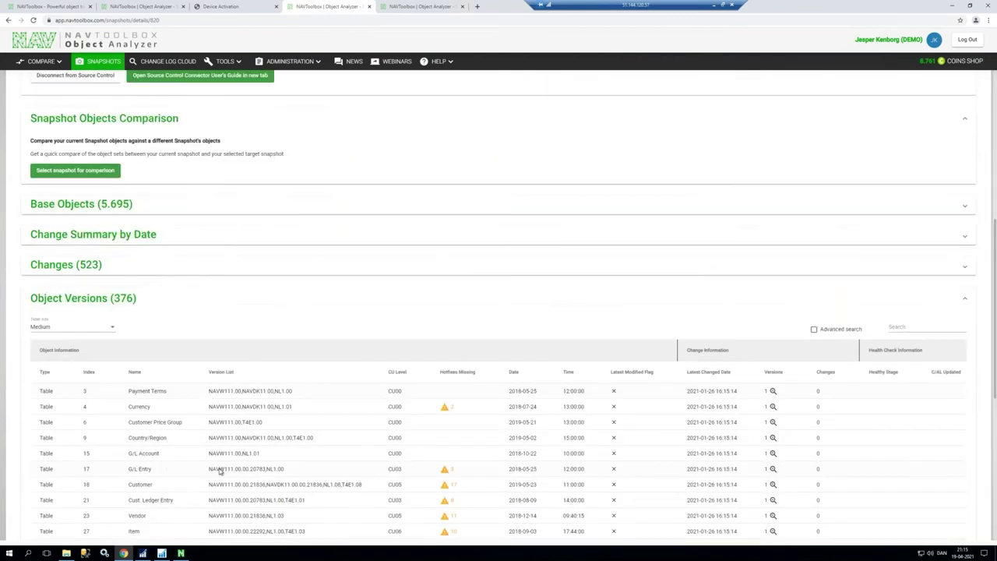
left_click(165, 266)
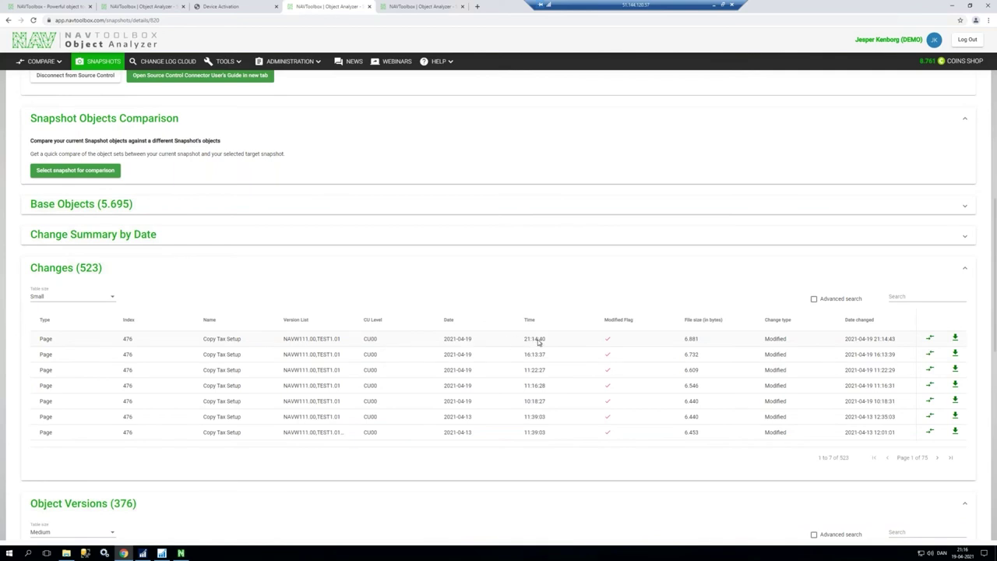
left_click(930, 340)
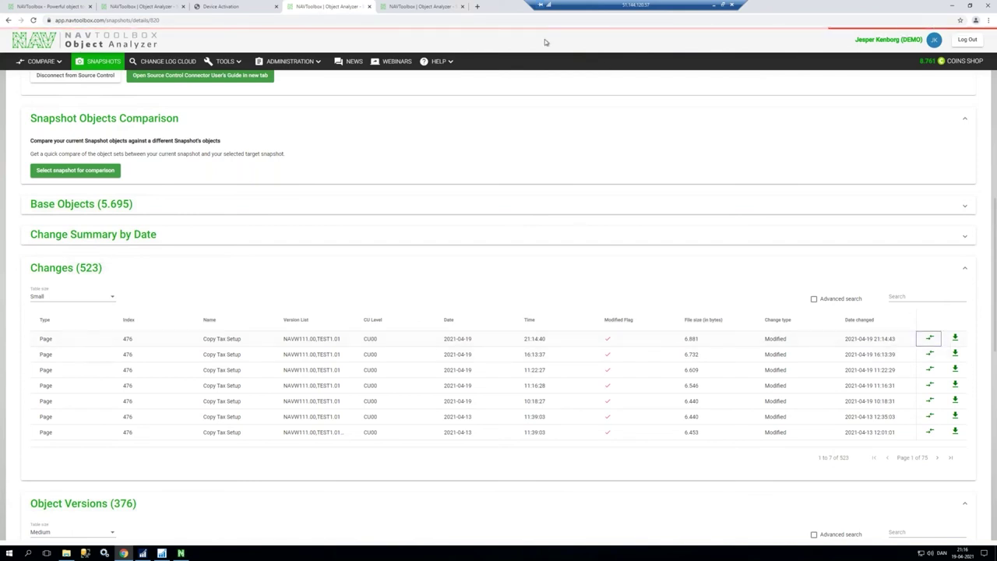
Step: Review the Previous Change vs Source diff for Page 476 Copy Tax Setup on the compare page
left_click(424, 6)
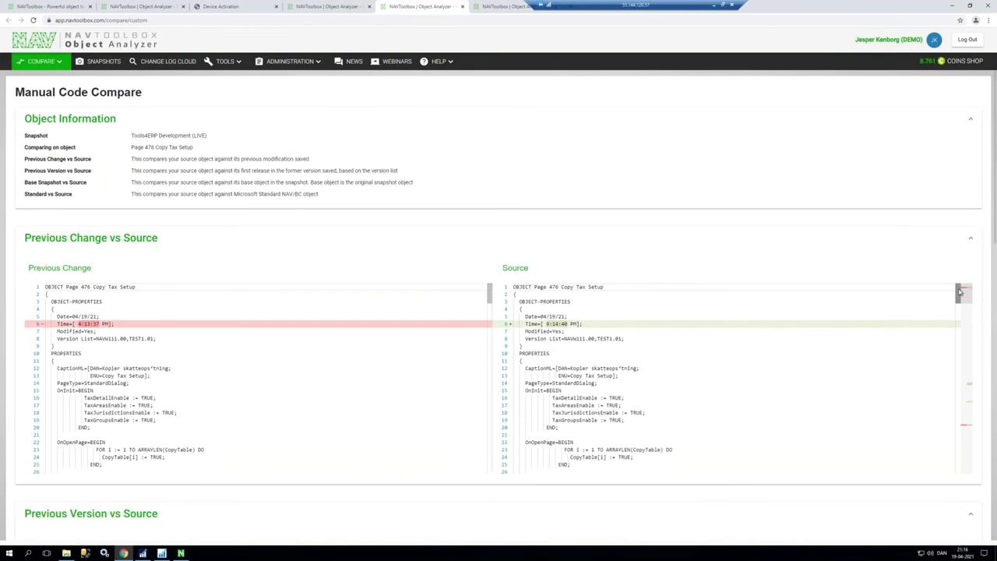
left_click_drag(102, 269, 33, 268)
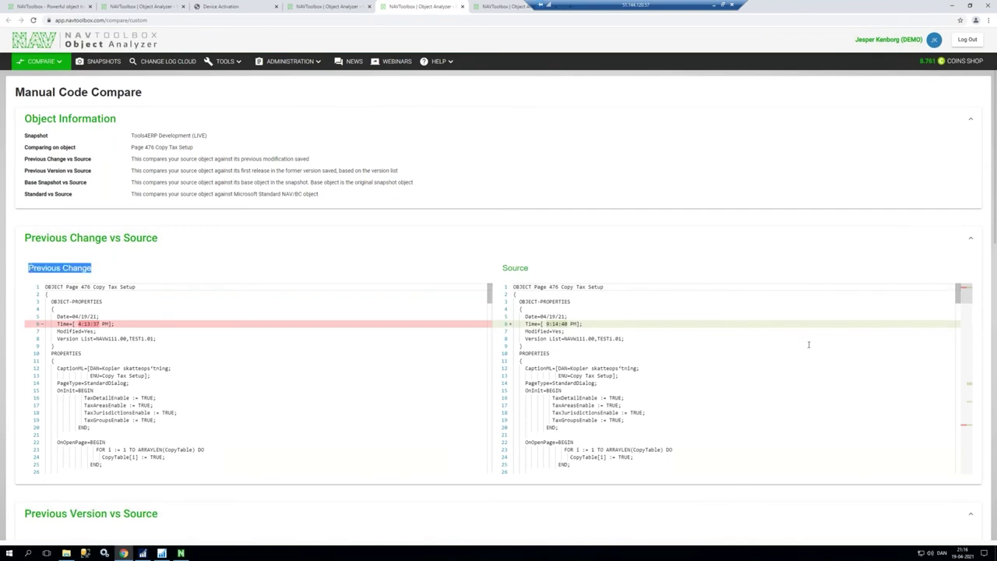
left_click_drag(961, 291, 965, 382)
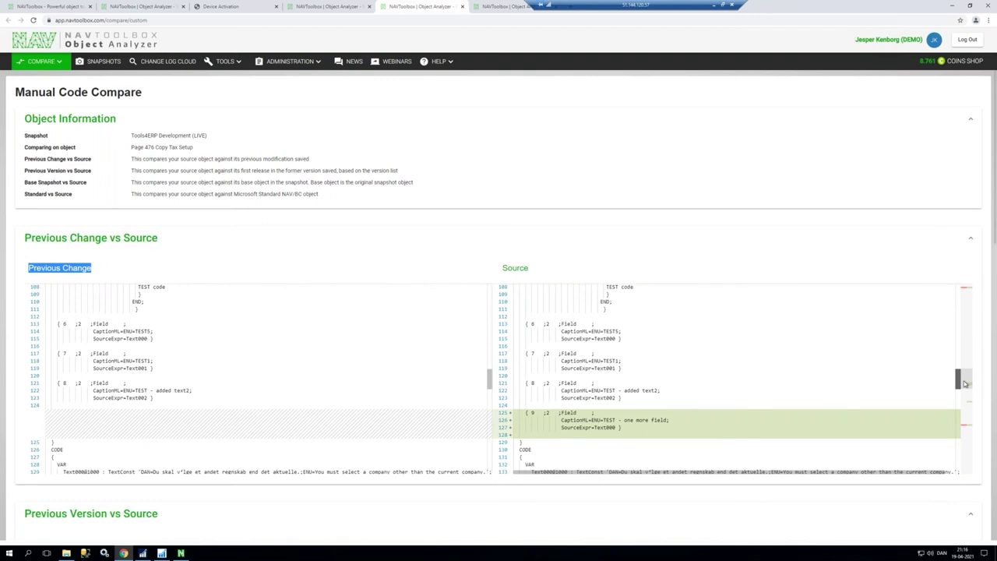
left_click_drag(964, 385, 967, 399)
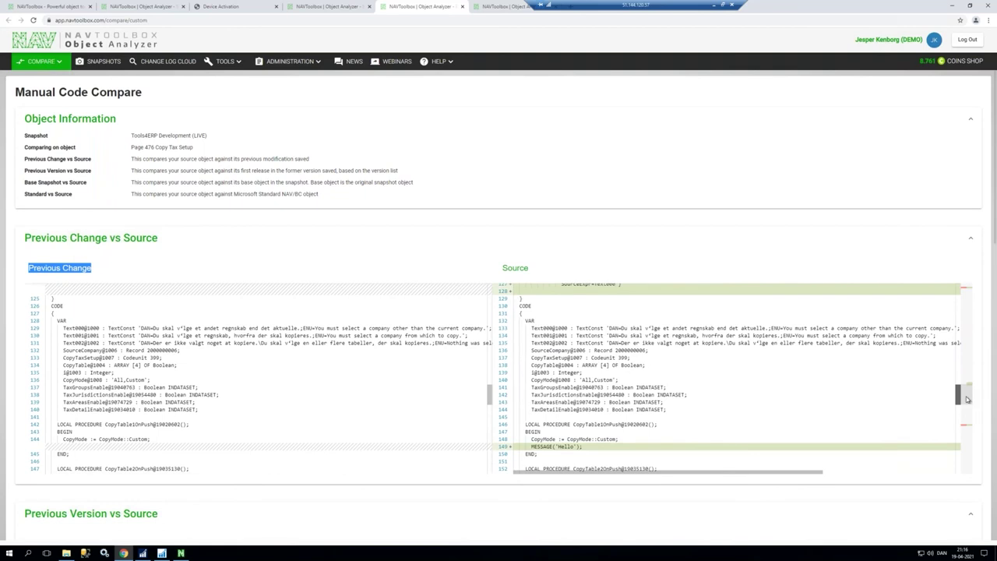
left_click_drag(966, 399, 970, 428)
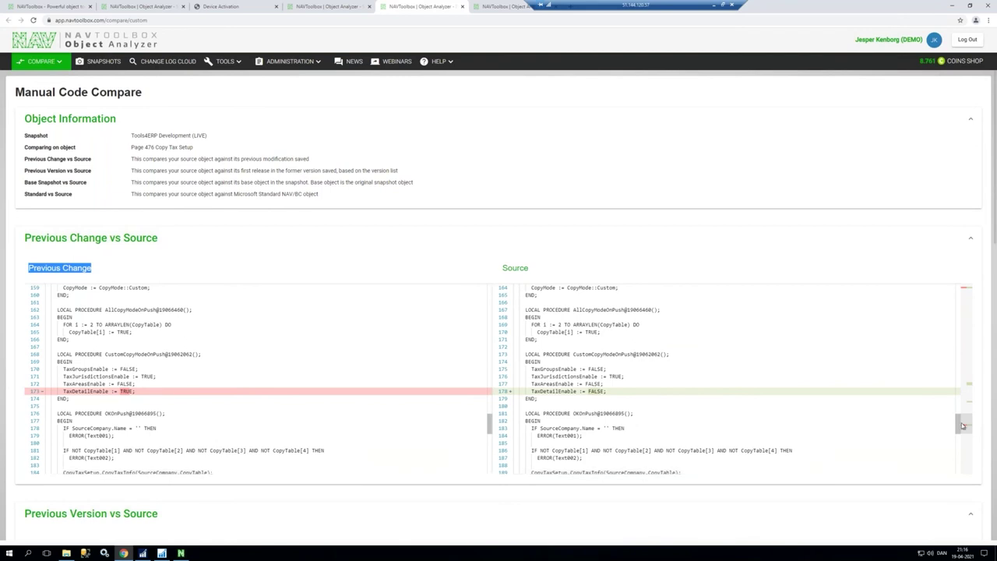
scroll(959, 436, "down", 1)
scroll(959, 449, "down", 1)
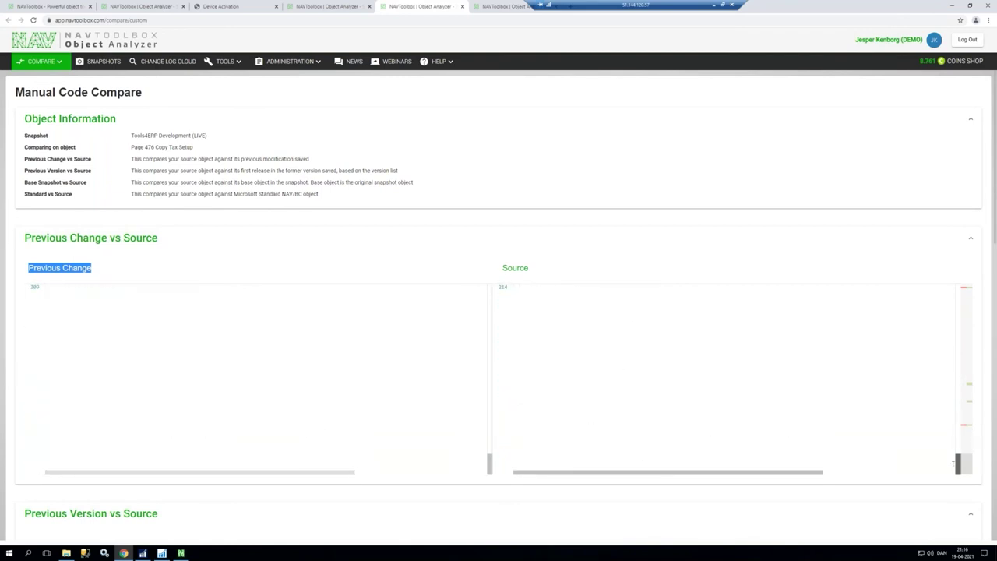
left_click_drag(959, 436, 958, 289)
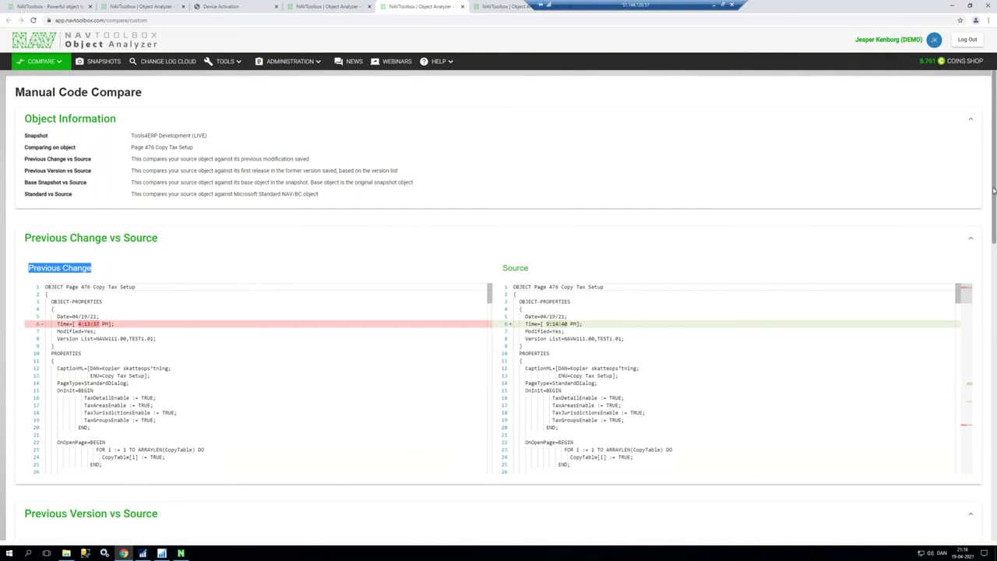
left_click_drag(995, 204, 995, 308)
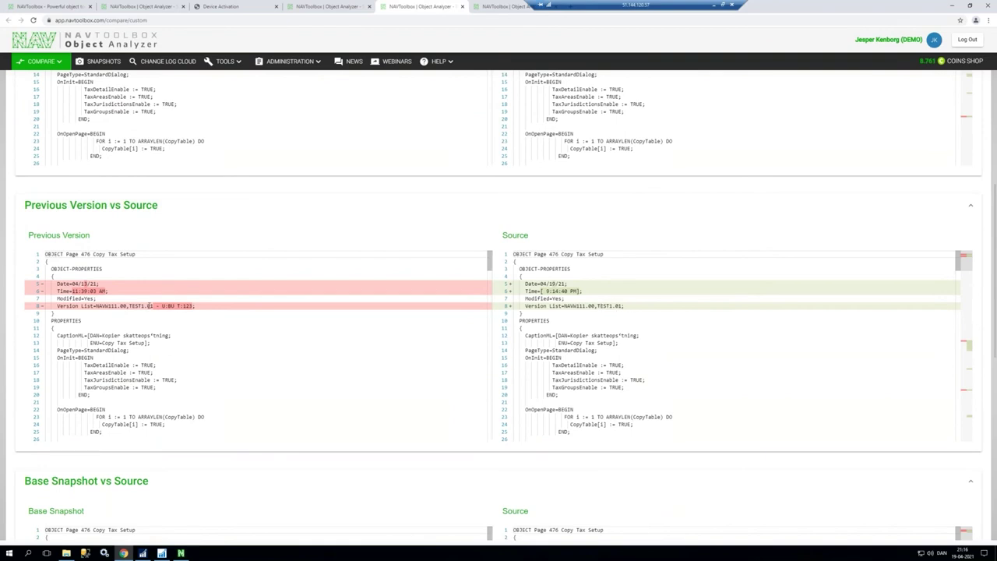
Step: Review the Previous Version, Base Snapshot and Standard vs Source diffs, then close the compare page
left_click_drag(960, 258, 958, 415)
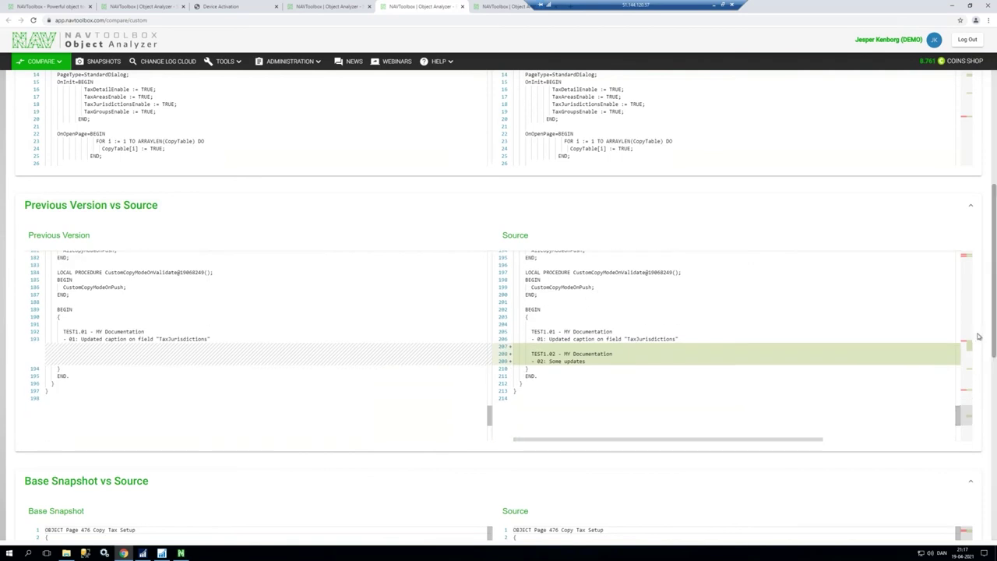
left_click_drag(995, 314, 994, 407)
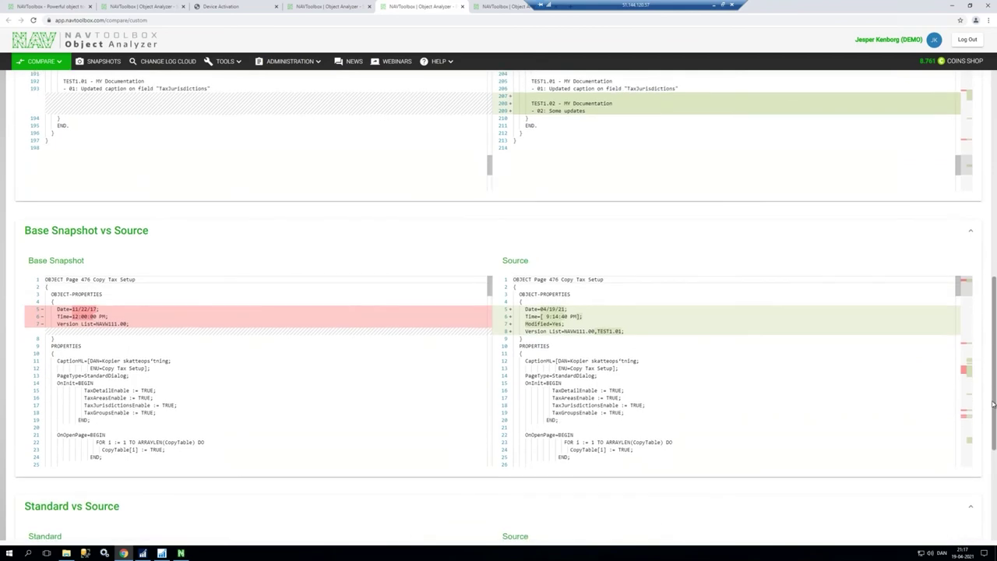
left_click_drag(994, 405, 994, 503)
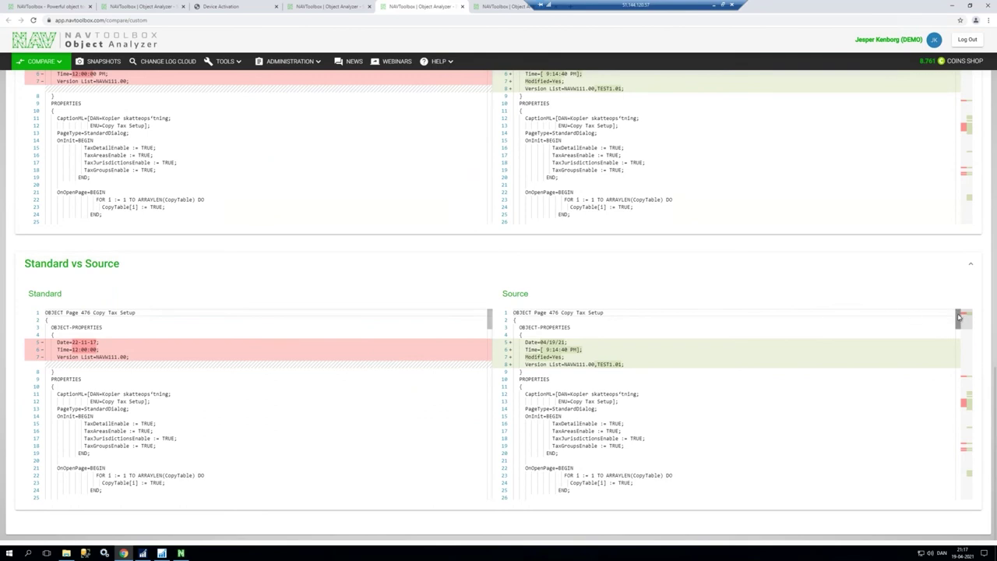
left_click_drag(960, 316, 964, 450)
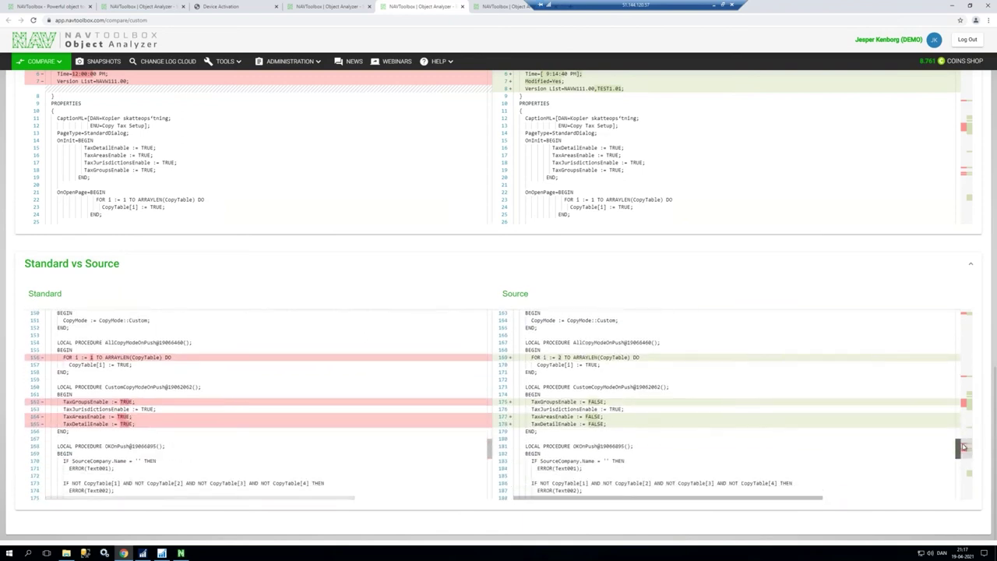
key("ctrl+w")
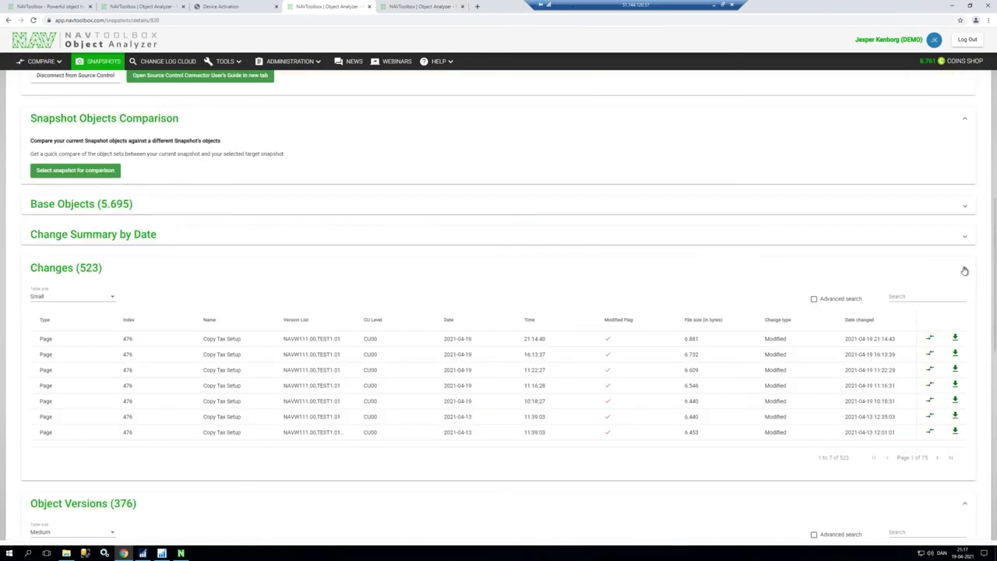
Step: Swap to Change Summary by Date and inspect the 19-04-2021 and 26-03-2021 change summaries
left_click(965, 271)
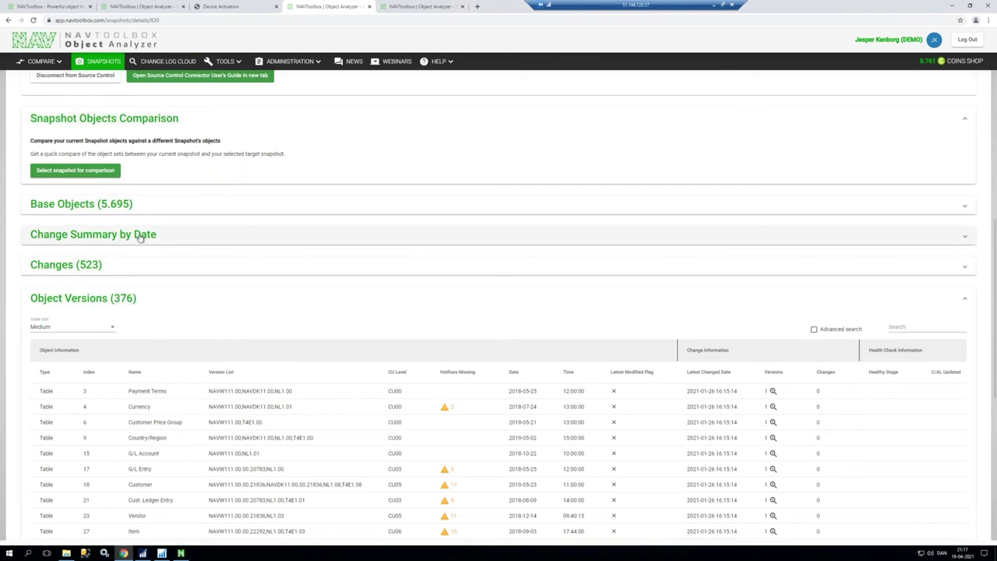
left_click(175, 237)
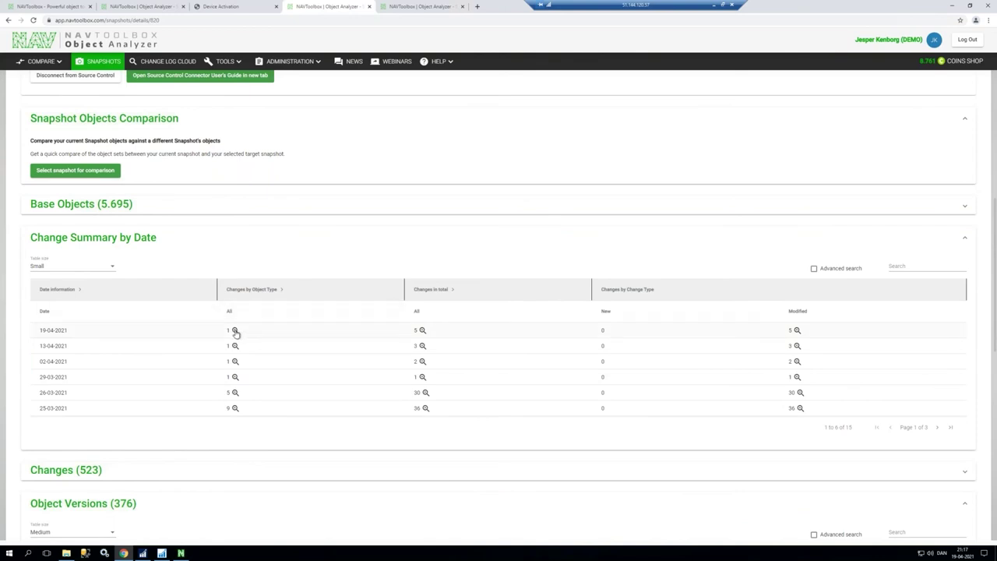
left_click(235, 331)
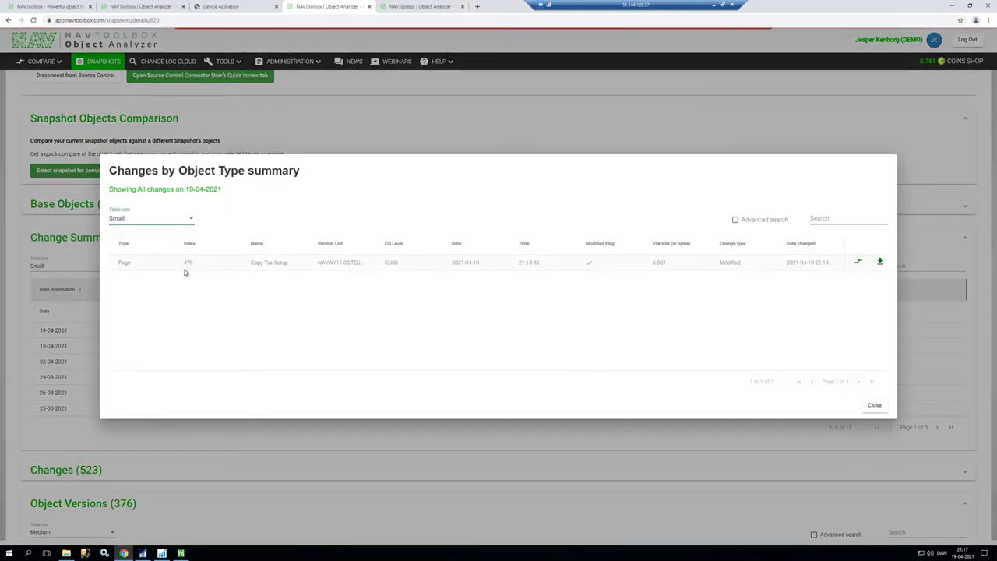
key("Escape")
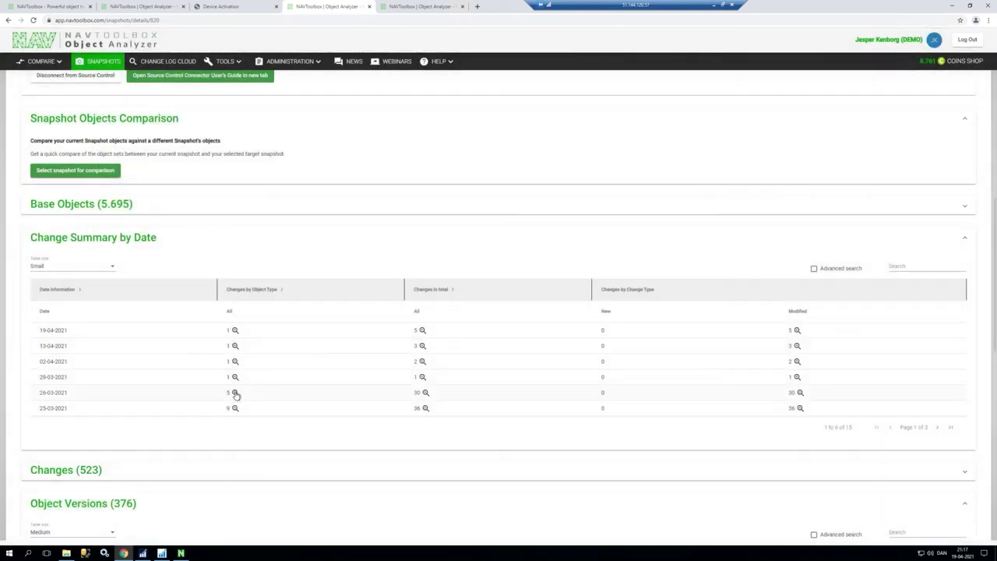
left_click(234, 393)
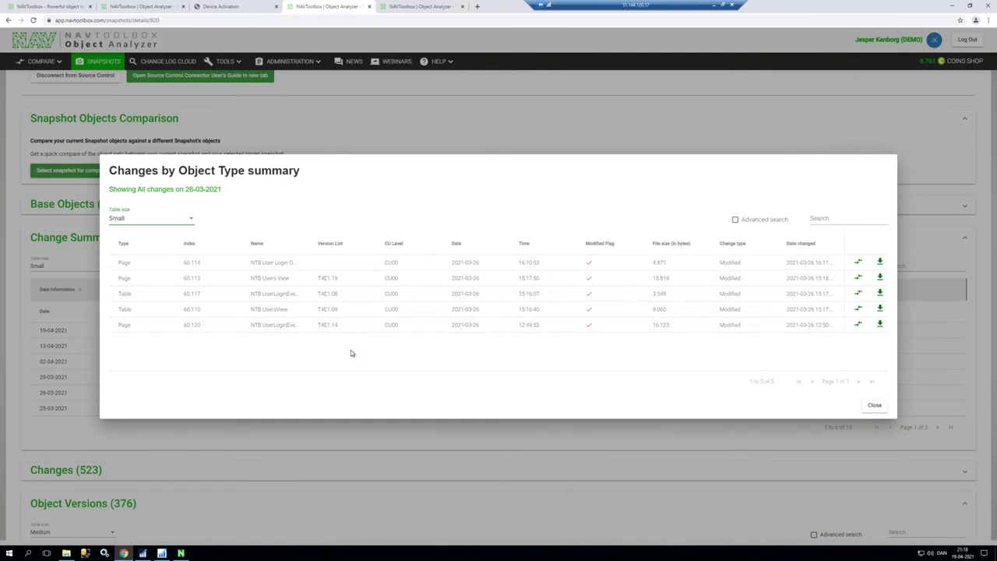
left_click(428, 425)
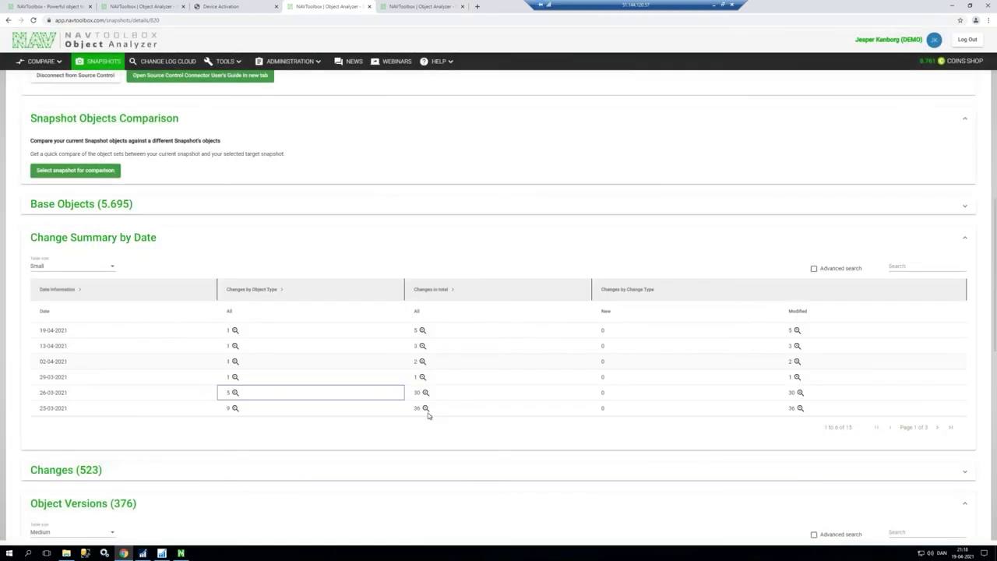
left_click(423, 330)
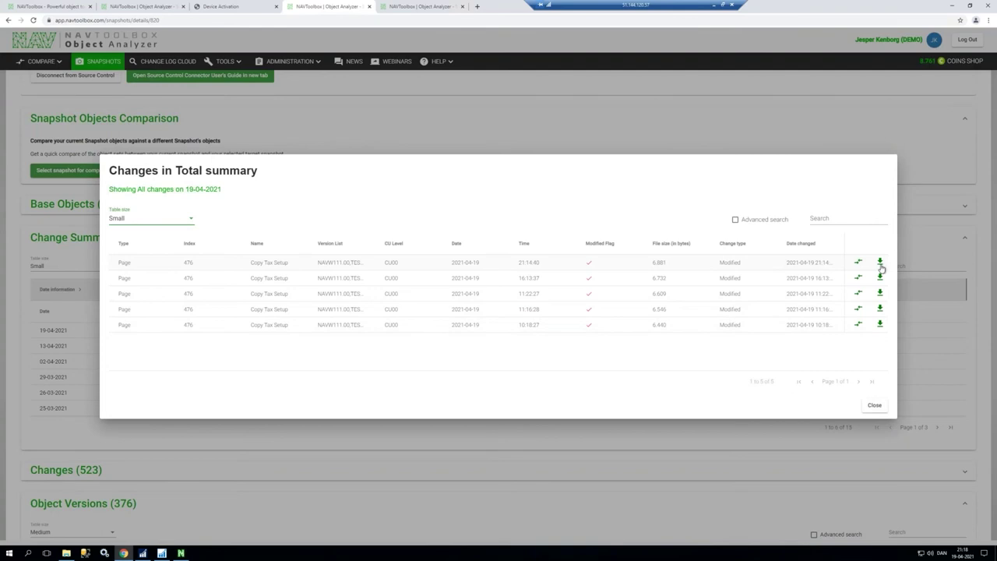
key("Escape")
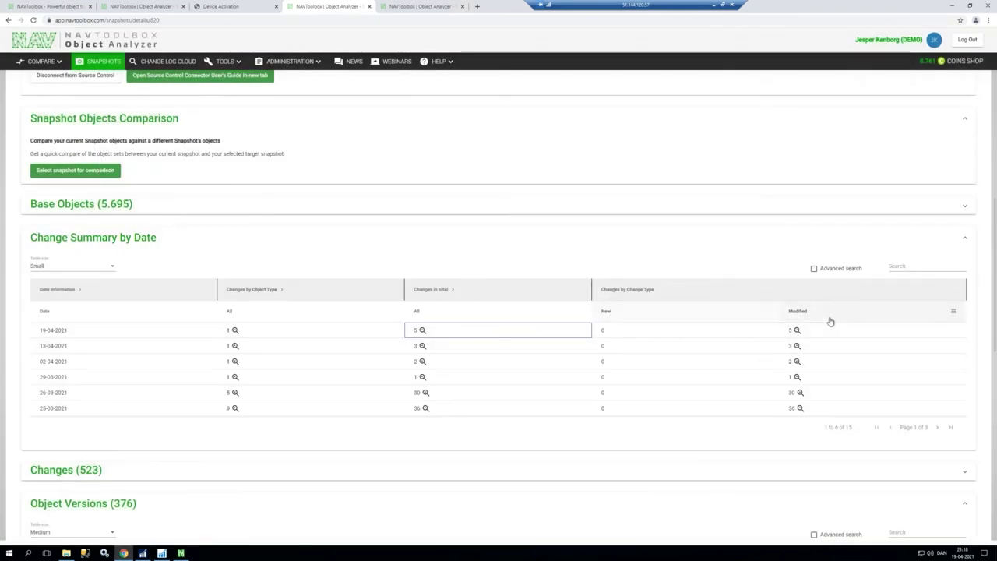
Step: Filter the Modified column with the condition Not contains 0
left_click(769, 313)
left_click(792, 330)
left_click(783, 352)
left_click(789, 345)
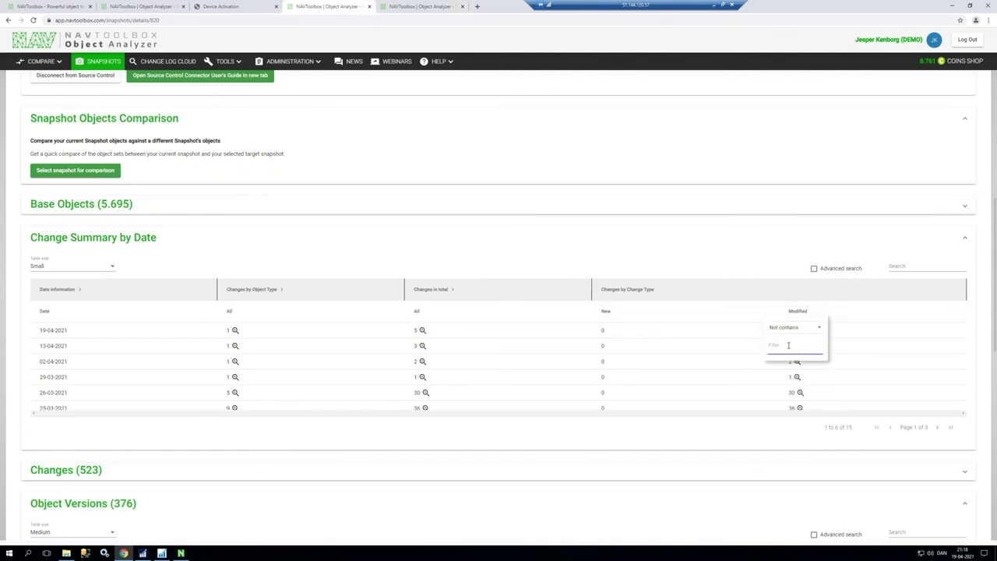
type("1")
key("BackSpace")
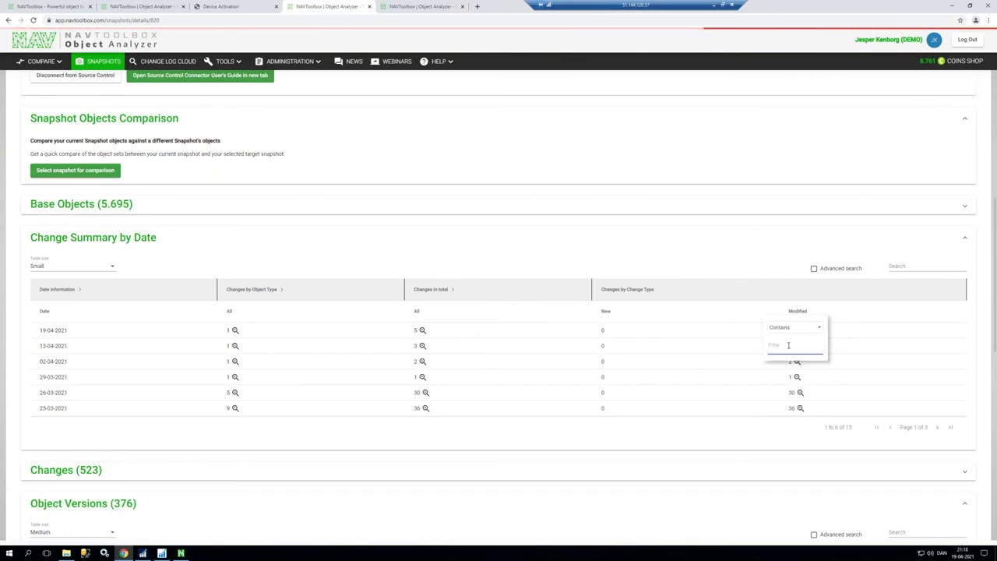
left_click(785, 330)
left_click(784, 353)
left_click(786, 347)
type("0")
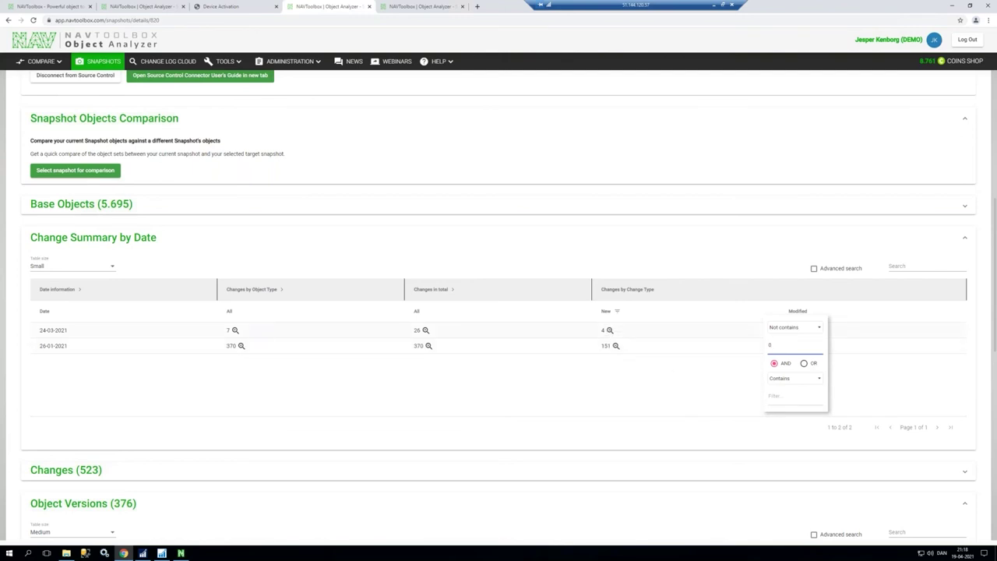
Step: Review the four new changes from 24-03-2021, then collapse Change Summary by Date
left_click(610, 332)
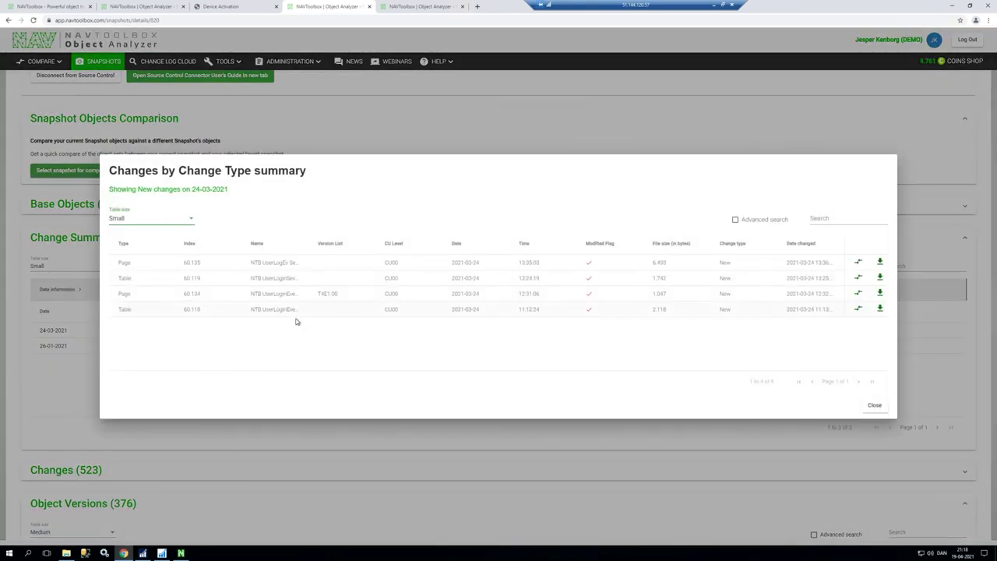
key("Escape")
left_click(964, 240)
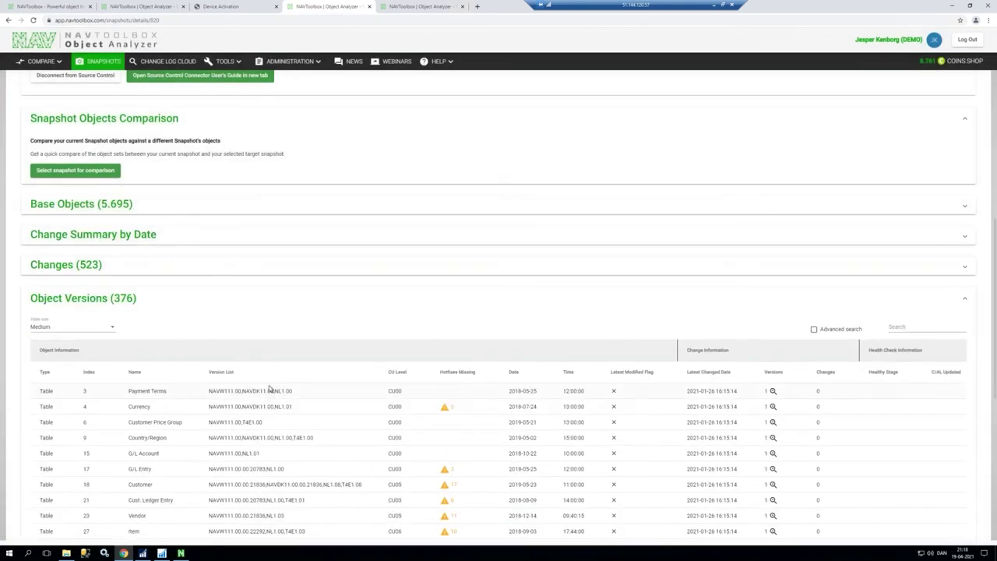
Step: Sort Object Versions by Latest Changed Date newest first, trial-search 1.08, then clear the search
scroll(643, 397, "down", 1)
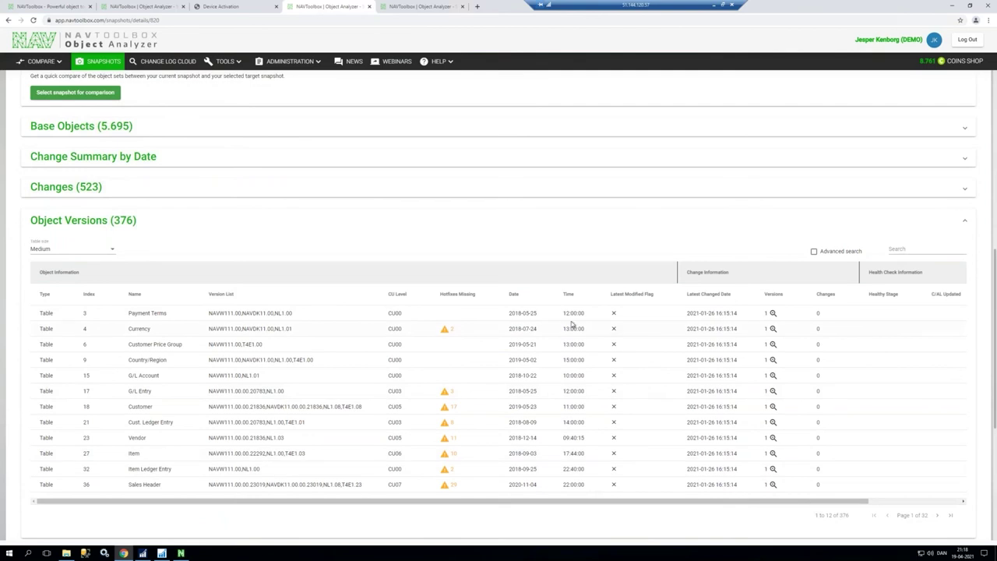
left_click(709, 295)
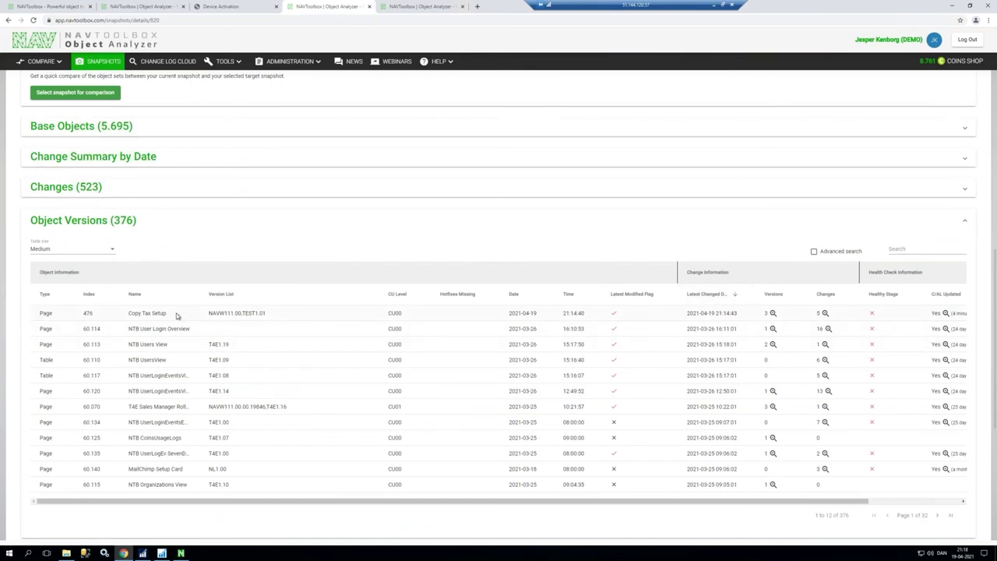
left_click(924, 248)
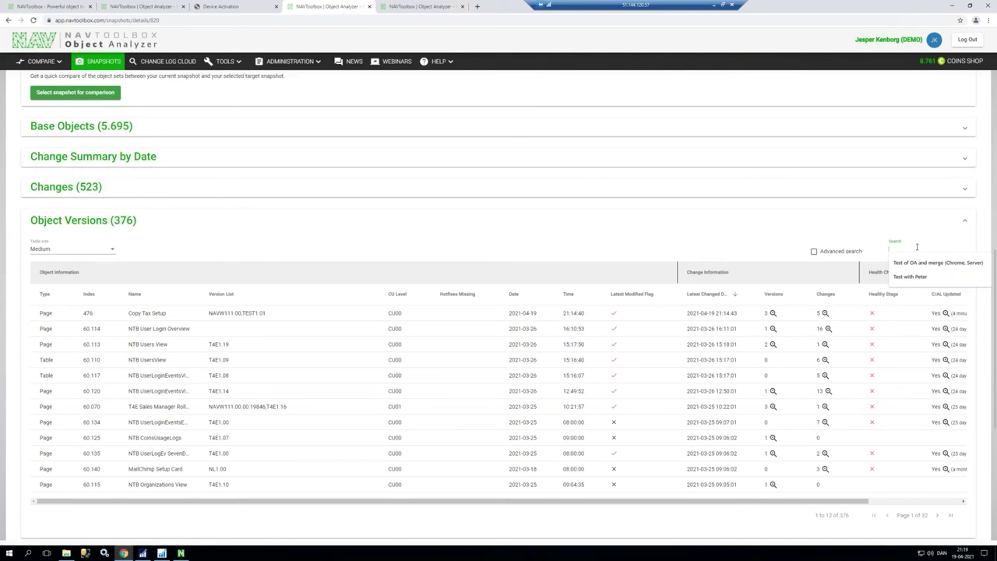
type("1")
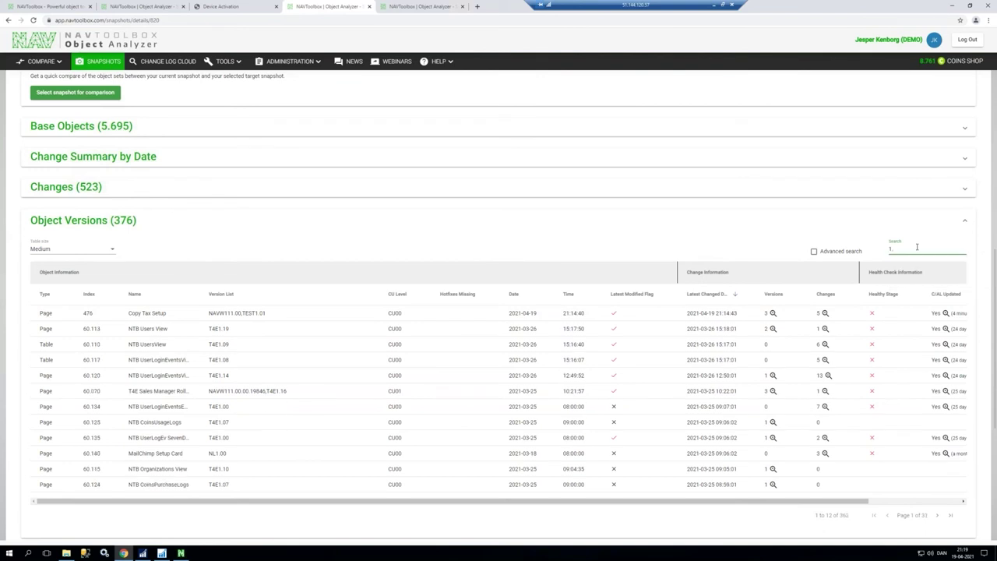
type(".08")
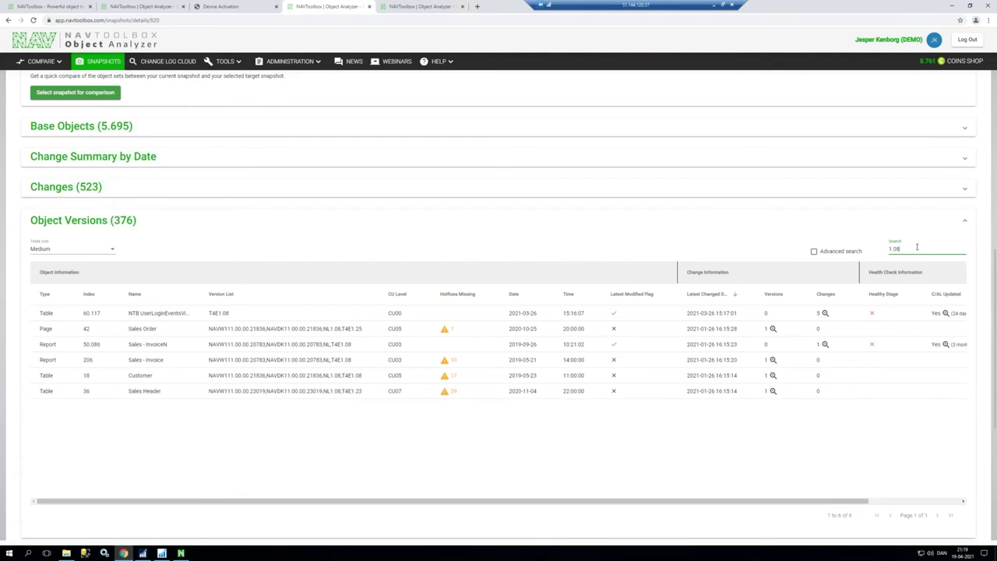
key("BackSpace")
key("BackSpace")
key("BackSpace")
key("BackSpace")
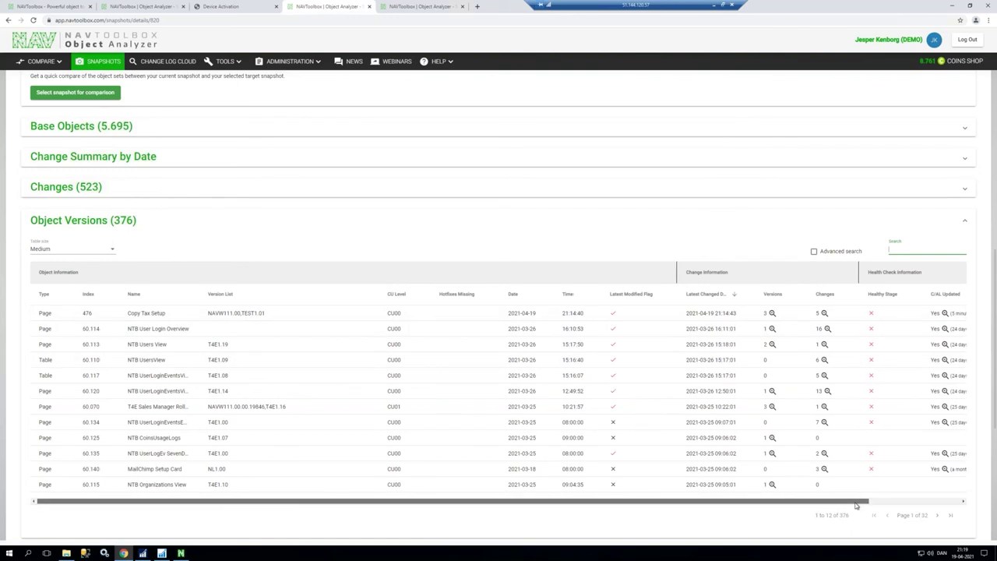
Step: Compare previous and current documentation and C/AL for Copy Tax Setup and NTB User Login Overview
left_click_drag(855, 505, 947, 504)
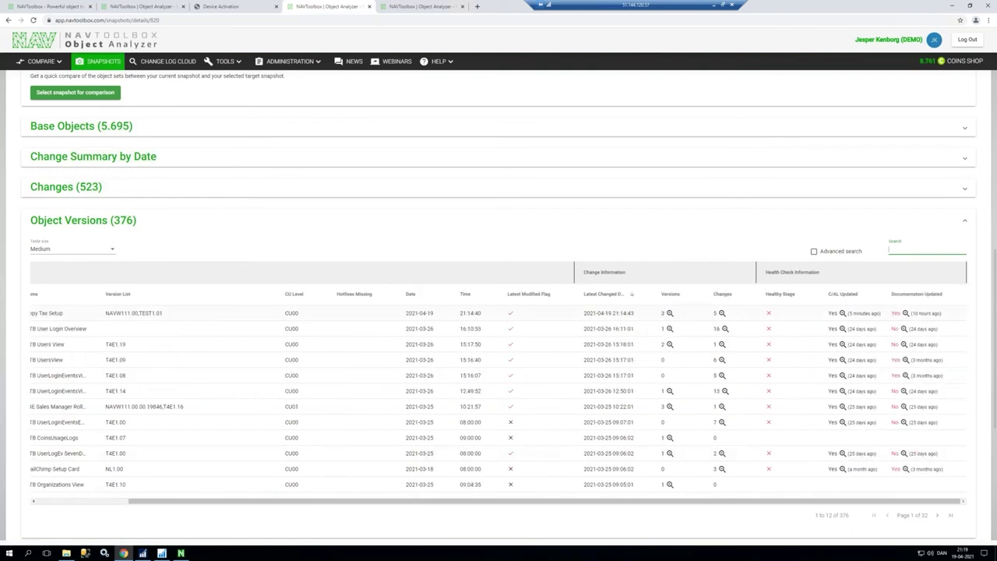
left_click(176, 304)
left_click(903, 314)
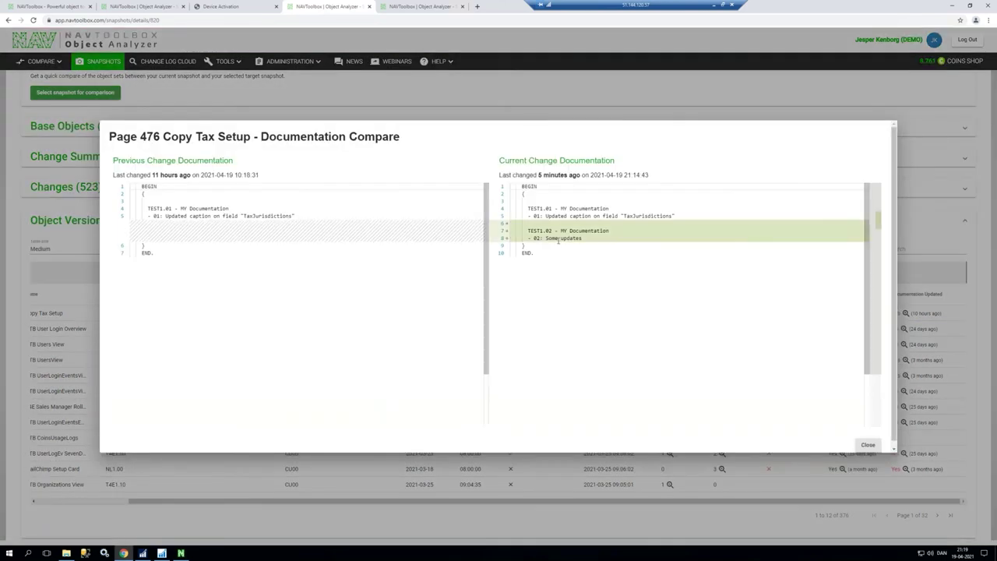
key("Escape")
left_click(842, 313)
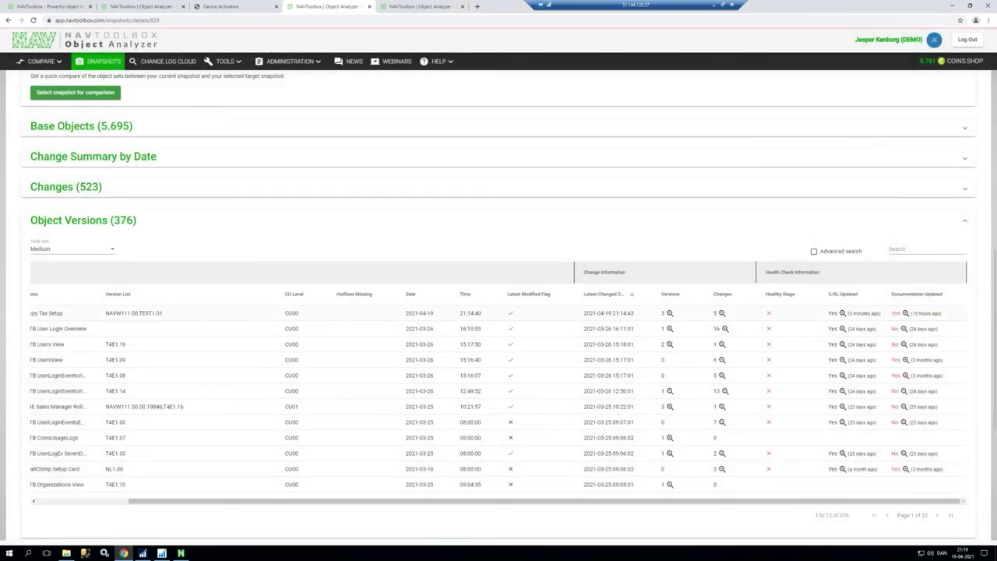
left_click_drag(865, 215, 883, 356)
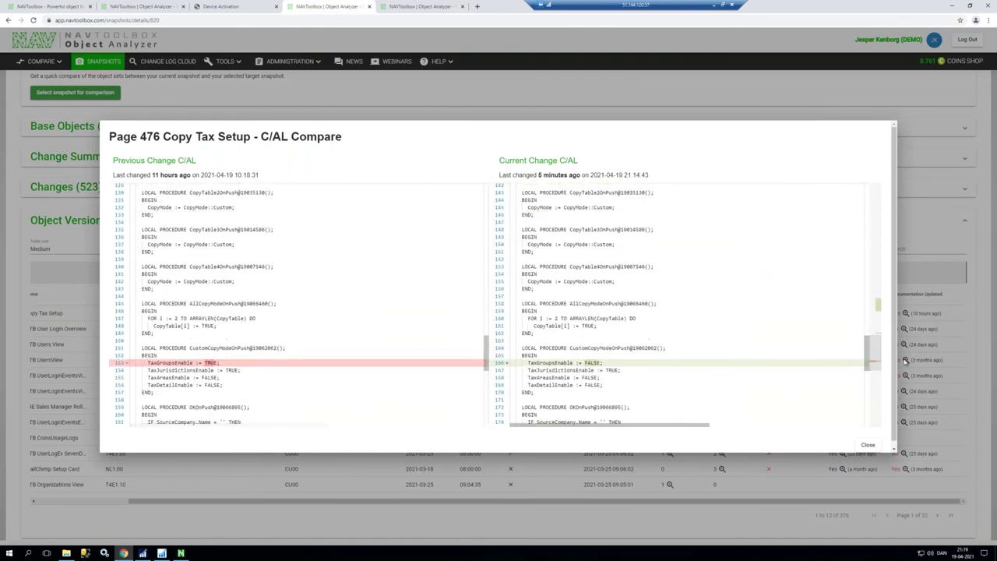
left_click(921, 365)
left_click(842, 329)
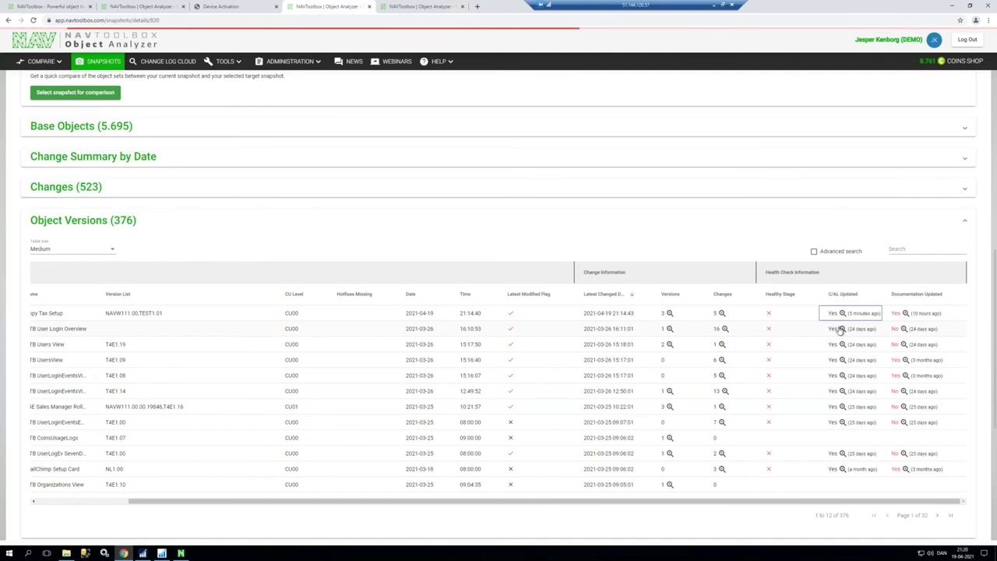
left_click(905, 329)
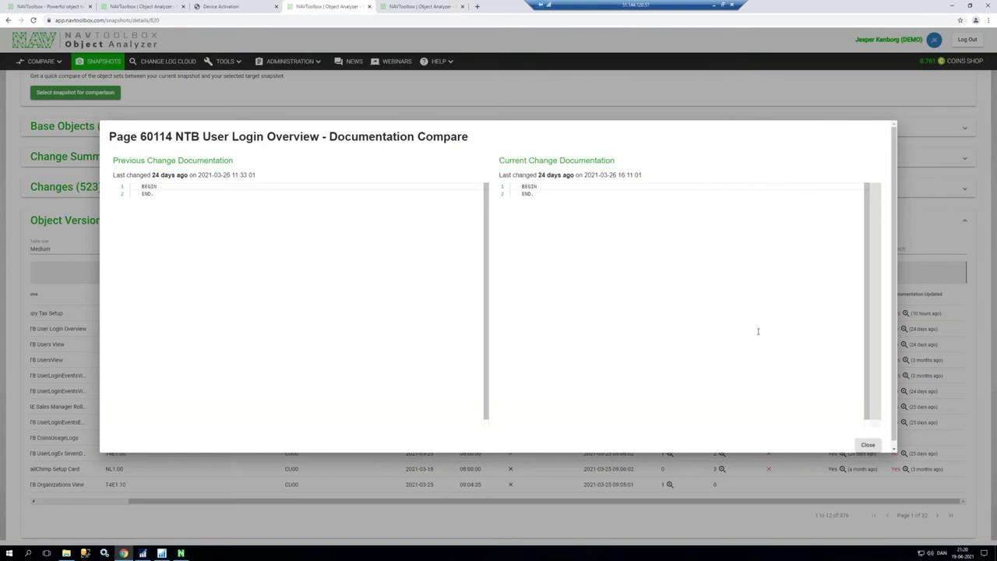
key("Escape")
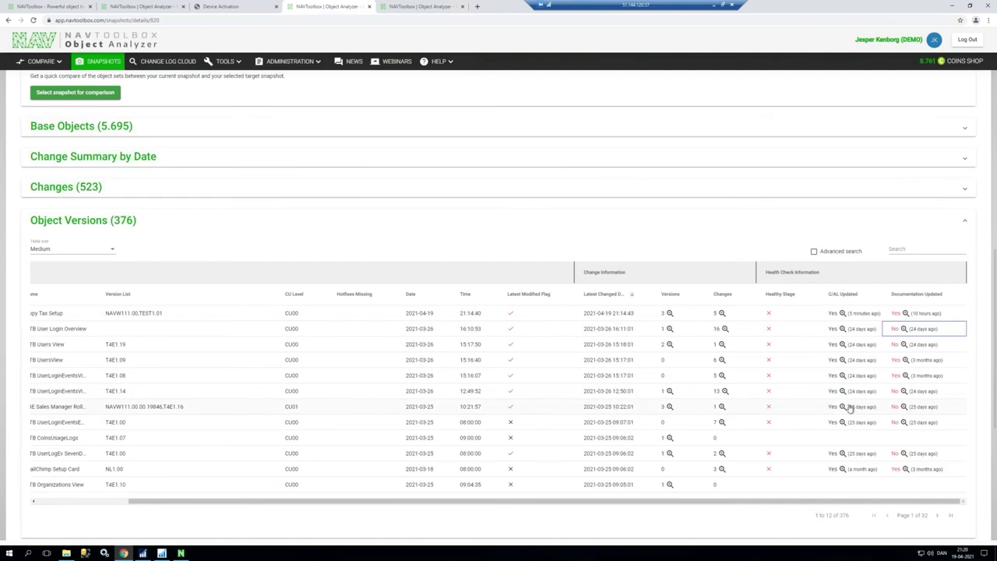
Step: Compare documentation and C/AL versions for Page 60070 T4E Sales Manager Roll Center
left_click(904, 408)
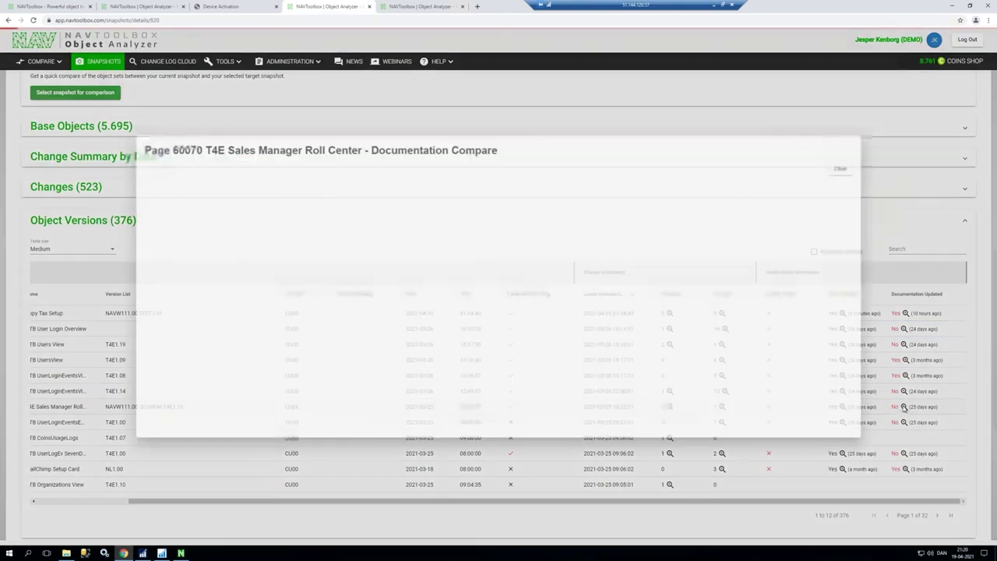
scroll(868, 242, "down", 15)
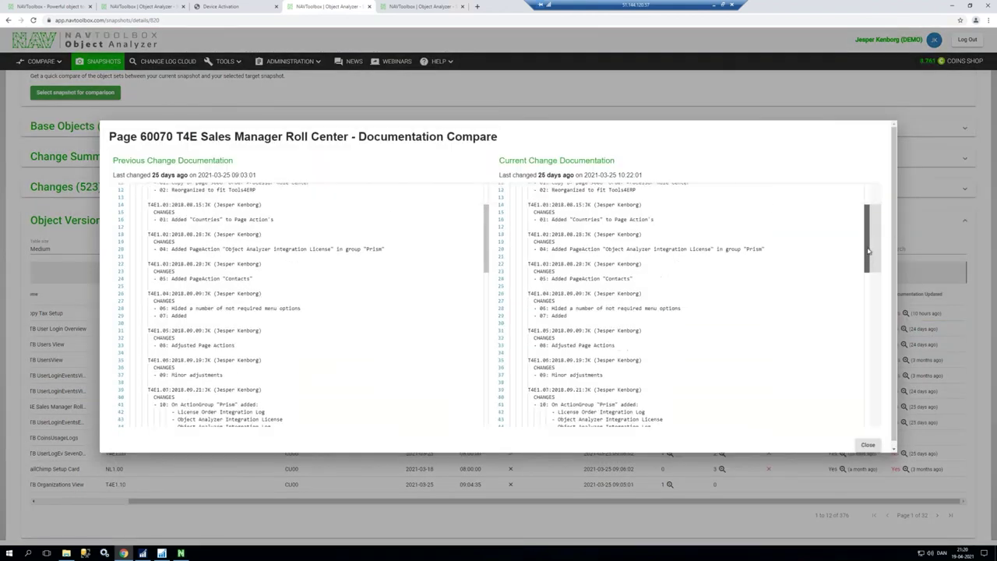
scroll(859, 373, "up", 12)
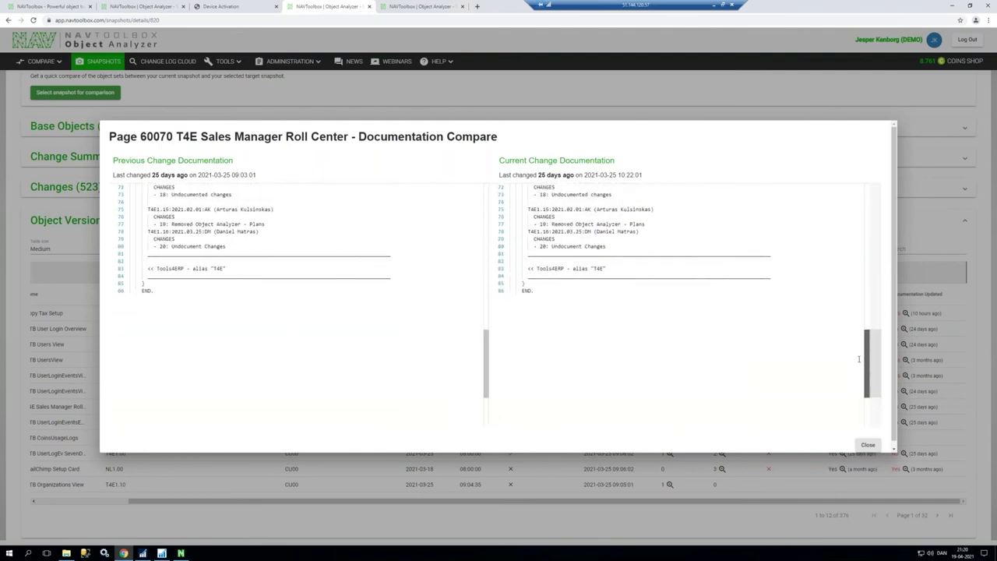
scroll(847, 221, "up", 3)
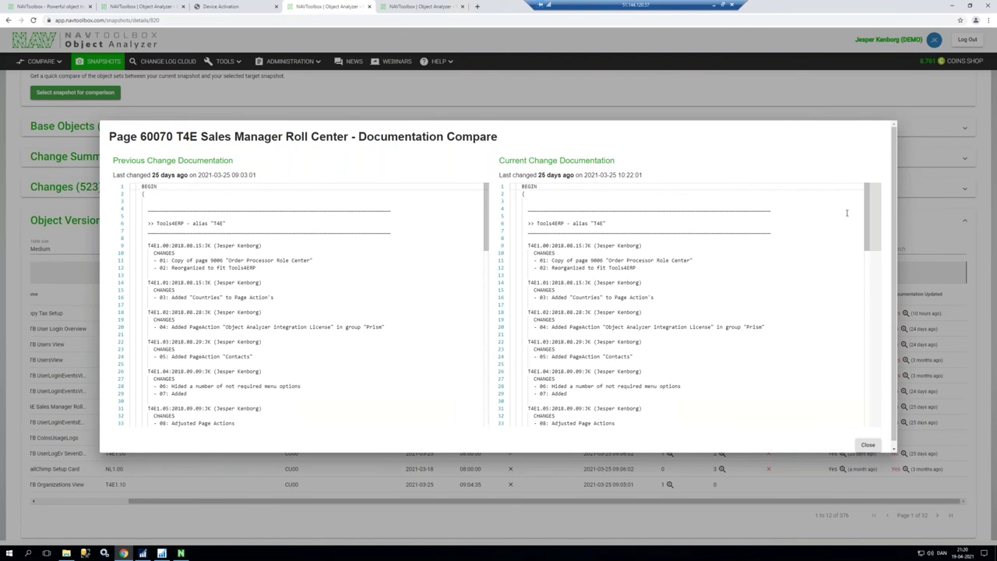
left_click(868, 444)
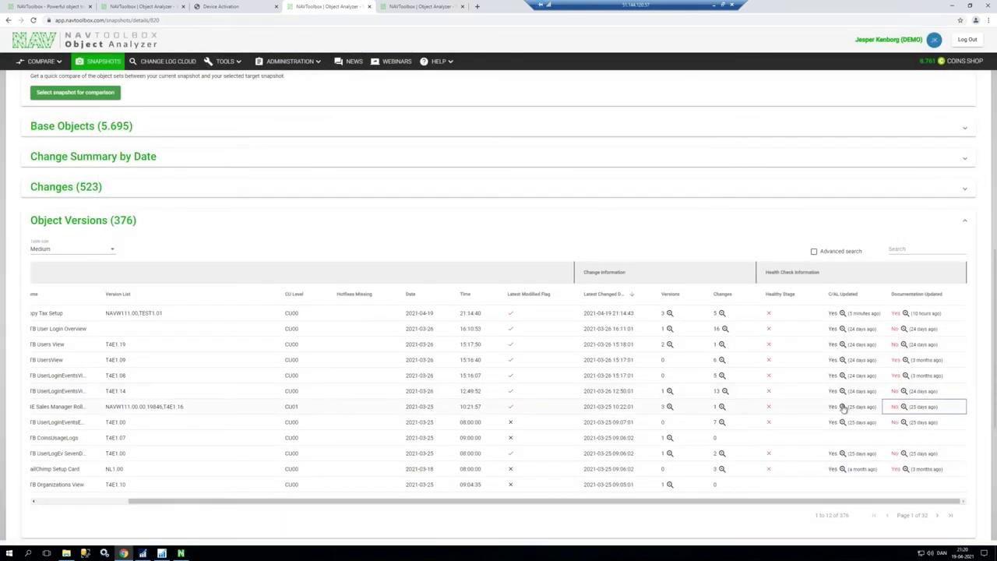
left_click(842, 407)
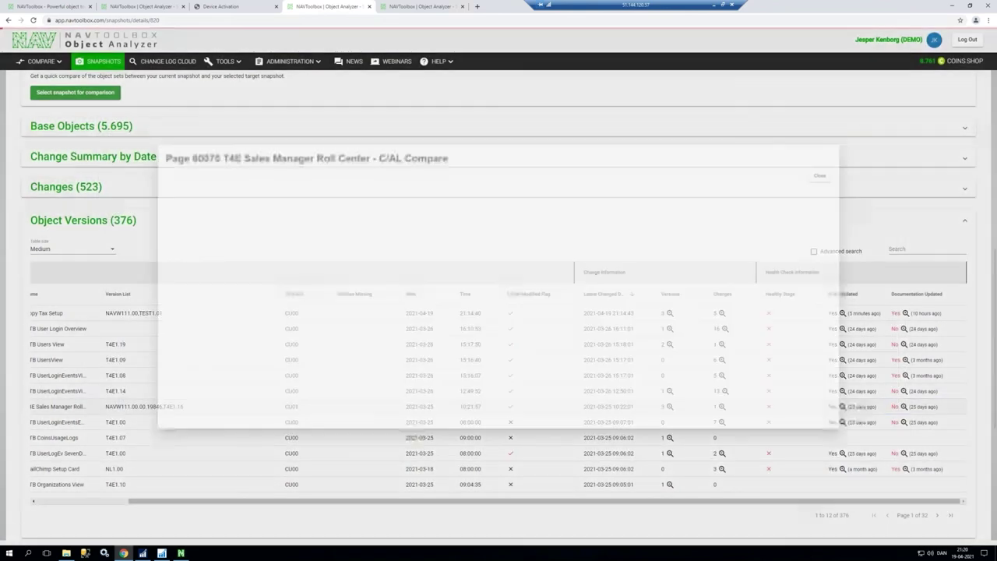
left_click_drag(867, 191, 867, 256)
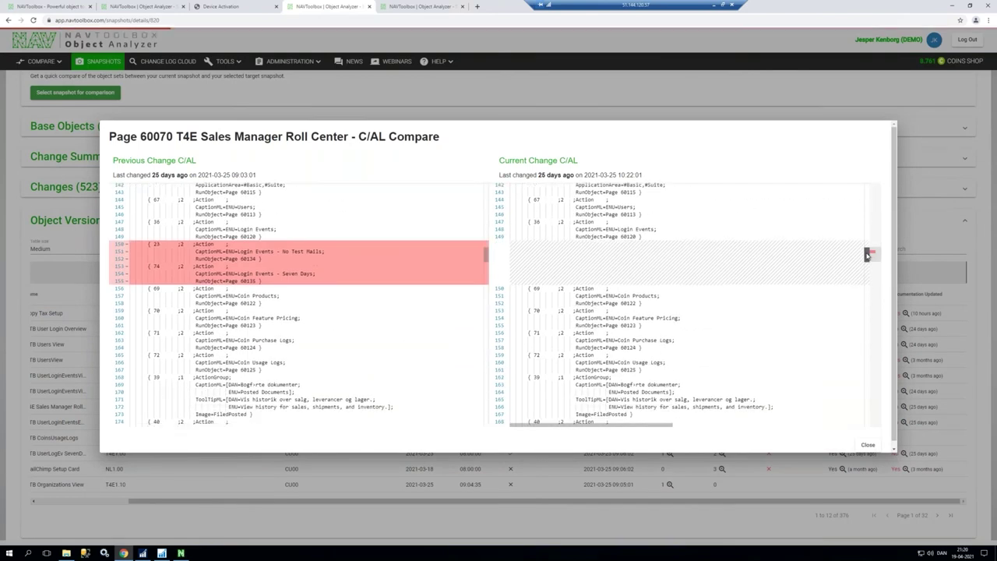
left_click(912, 345)
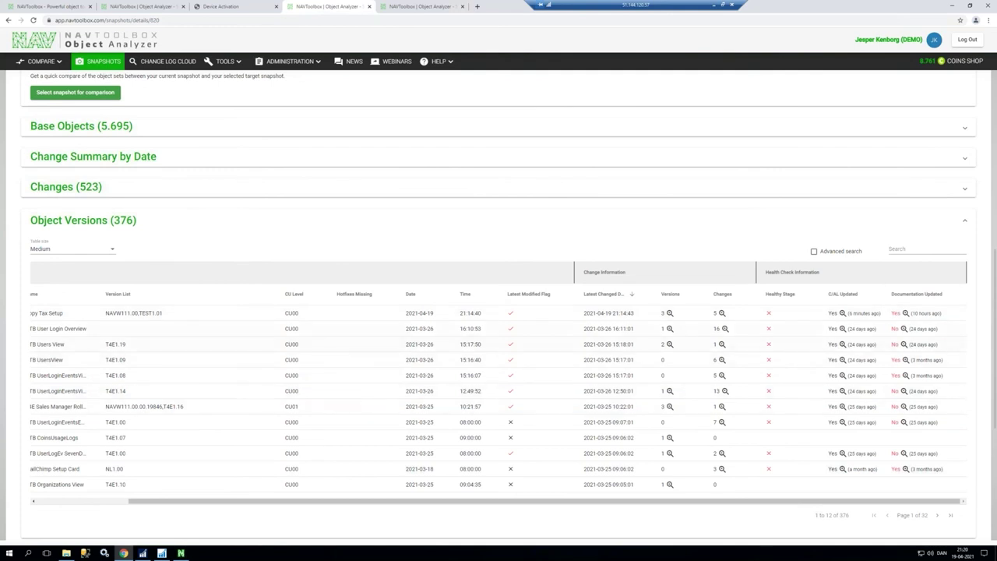
left_click(670, 407)
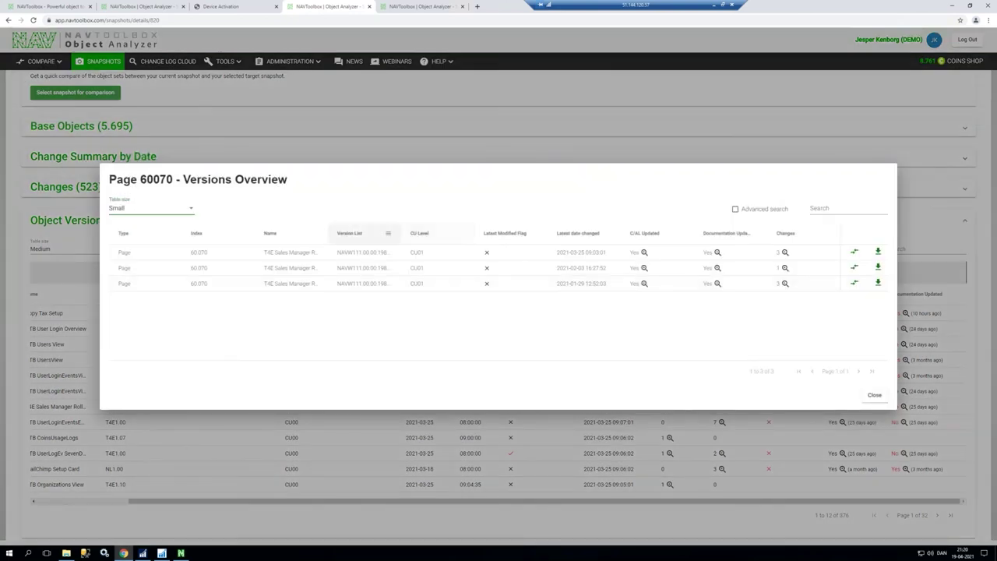
left_click_drag(405, 233, 464, 232)
left_click(415, 285)
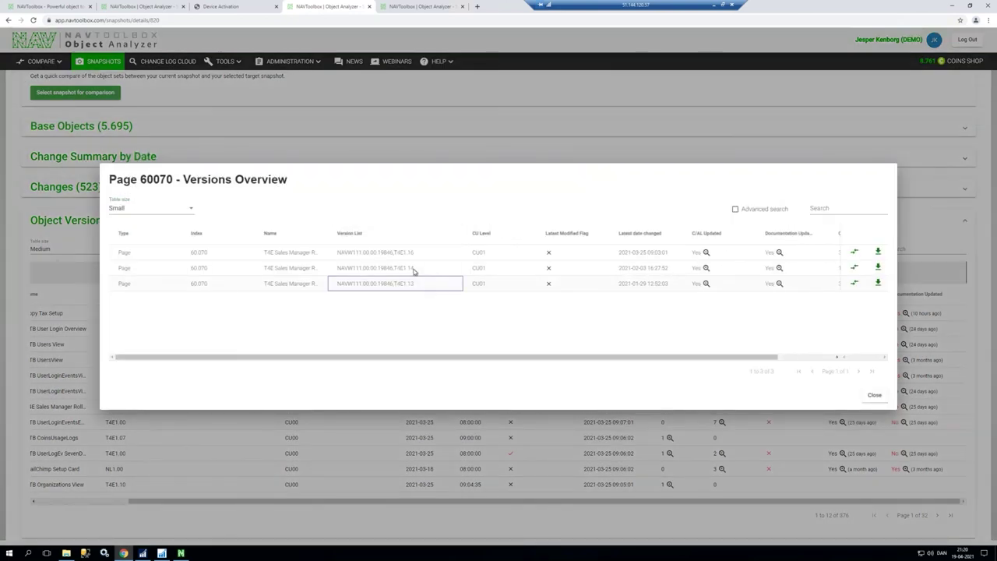
left_click(415, 268)
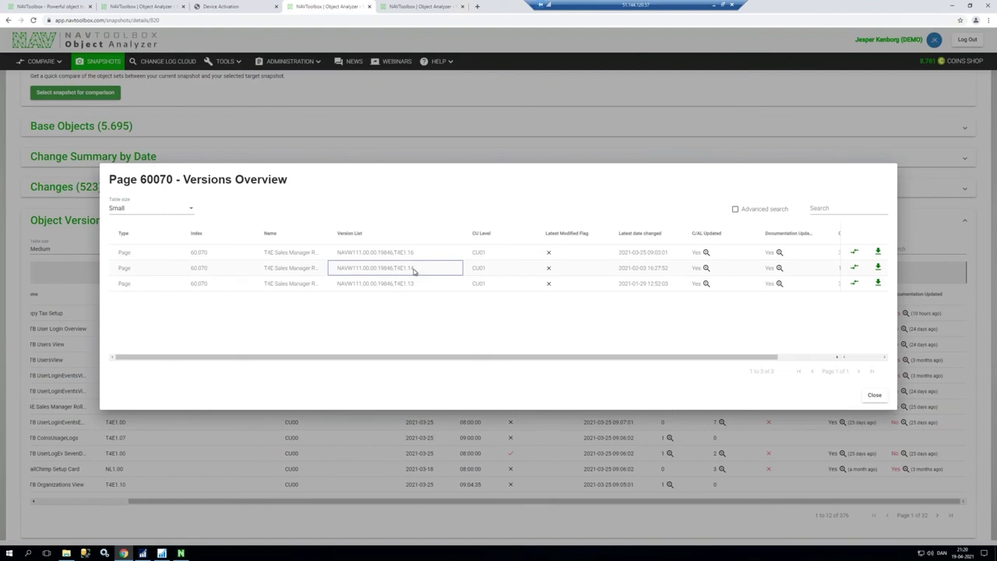
left_click_drag(617, 358, 718, 360)
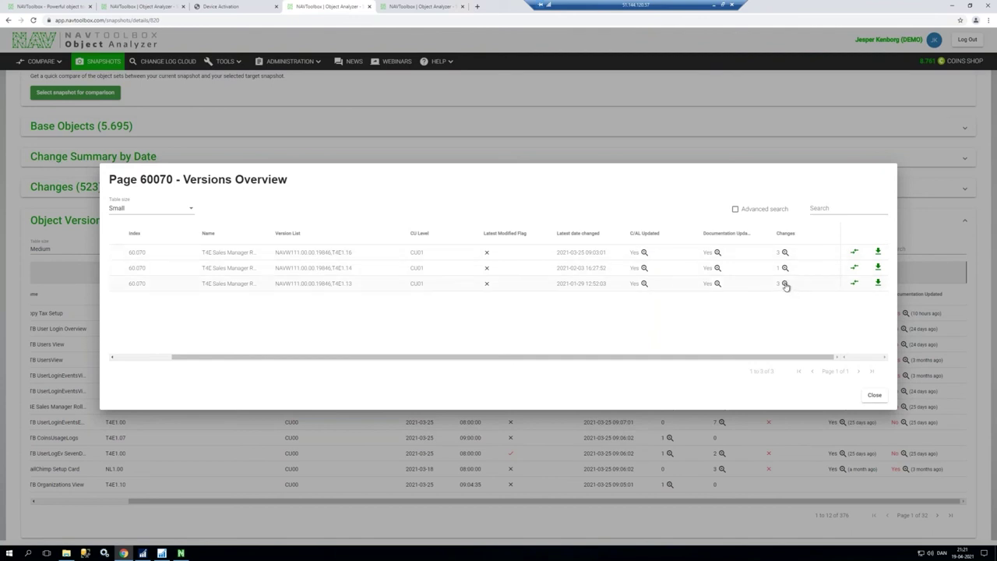
left_click(785, 253)
left_click(645, 268)
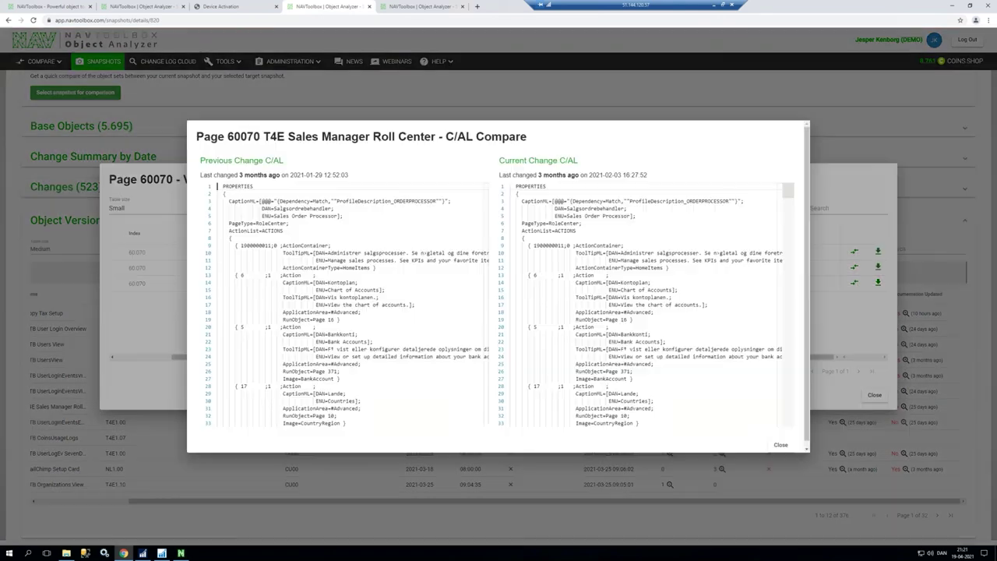
left_click_drag(783, 193, 782, 250)
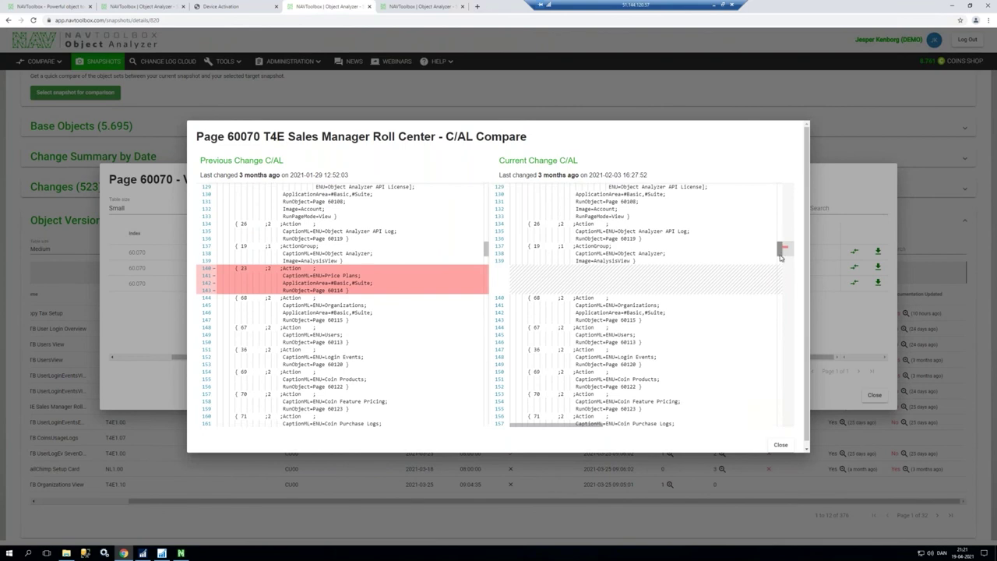
key("Escape")
left_click(717, 269)
left_click_drag(784, 212, 767, 344)
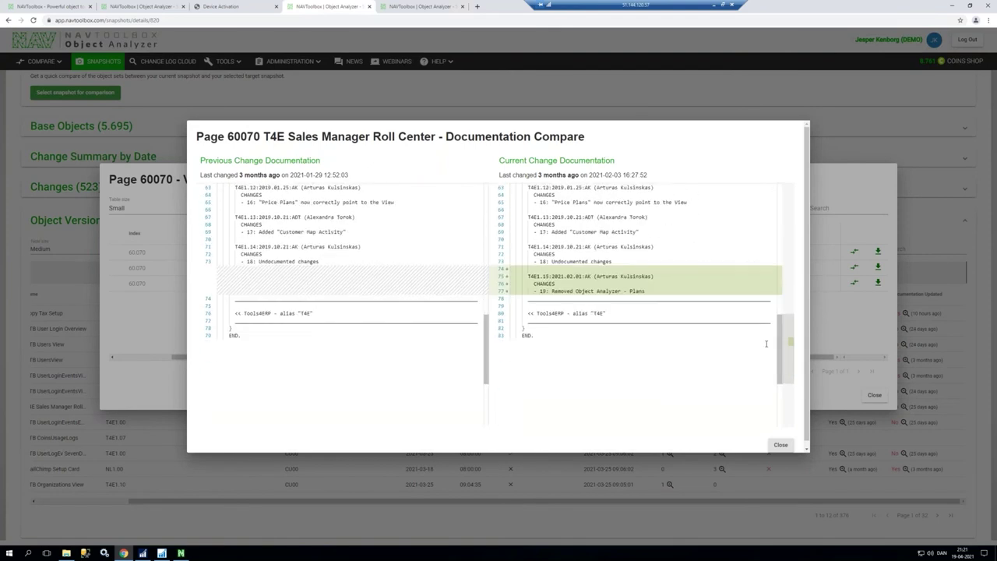
key("Escape")
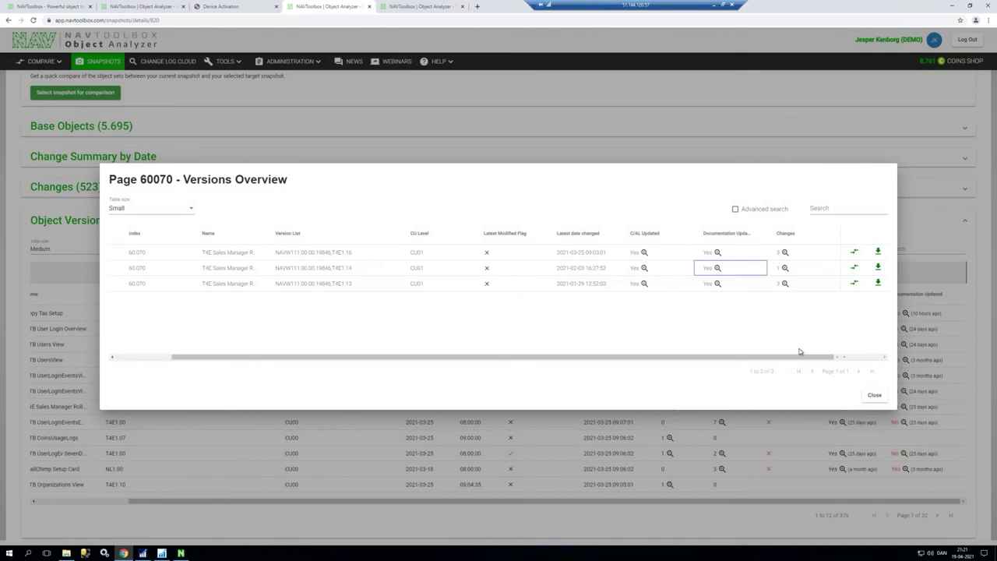
Step: Close the Page 60070 versions overview and select Tools4ERP Production (no SC) as the comparison target
key("Escape")
scroll(683, 389, "up", 2)
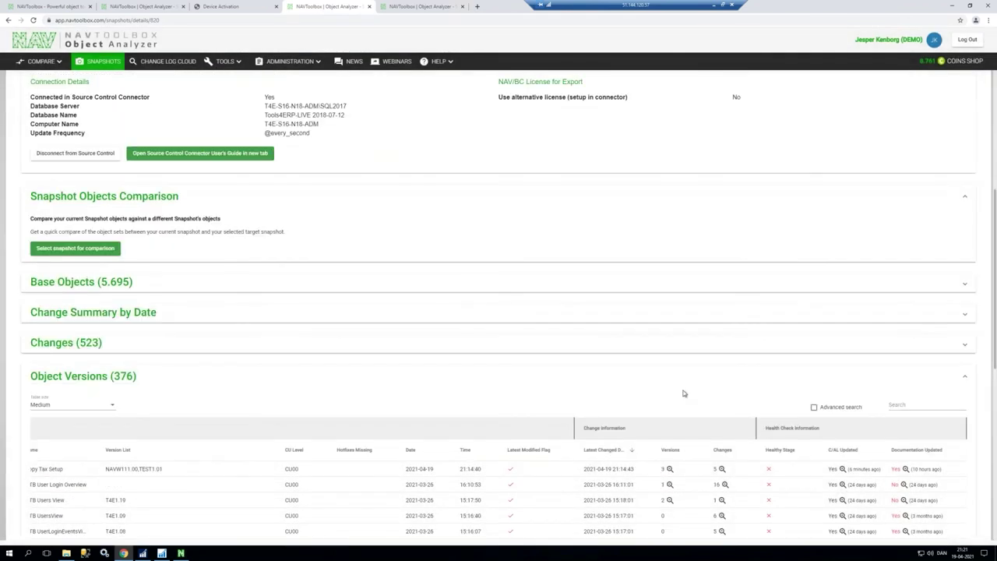
scroll(304, 212, "up", 3)
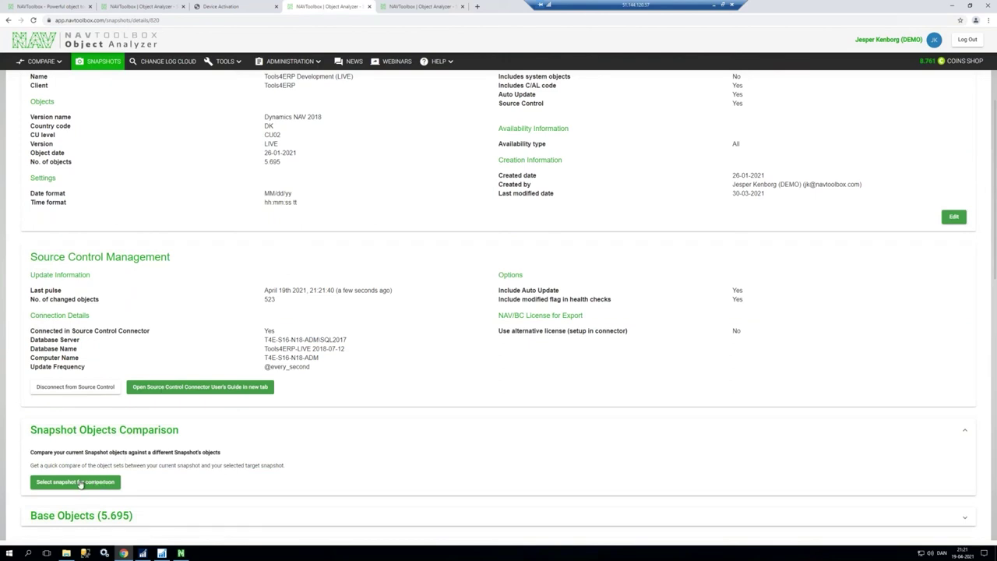
left_click(81, 482)
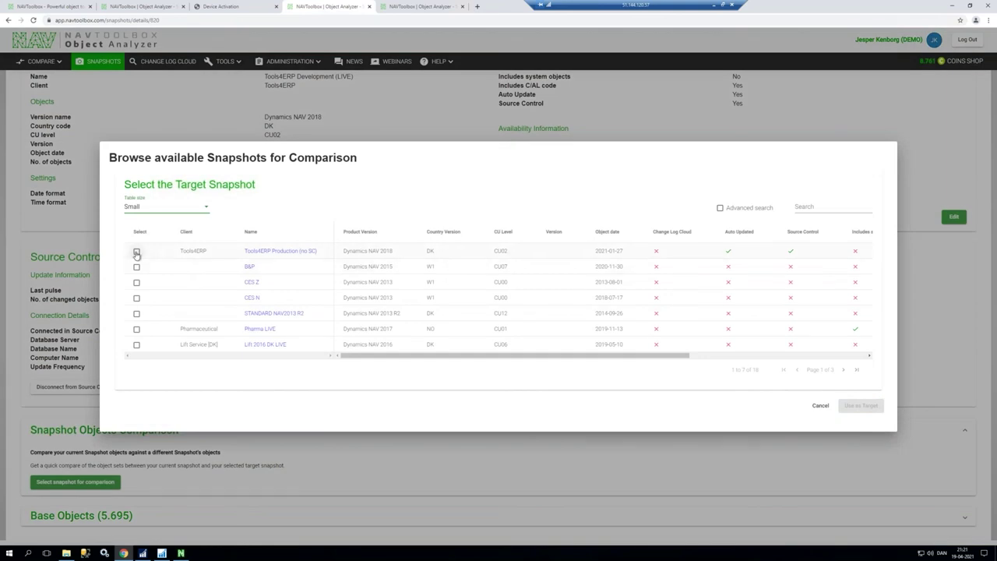
left_click(137, 252)
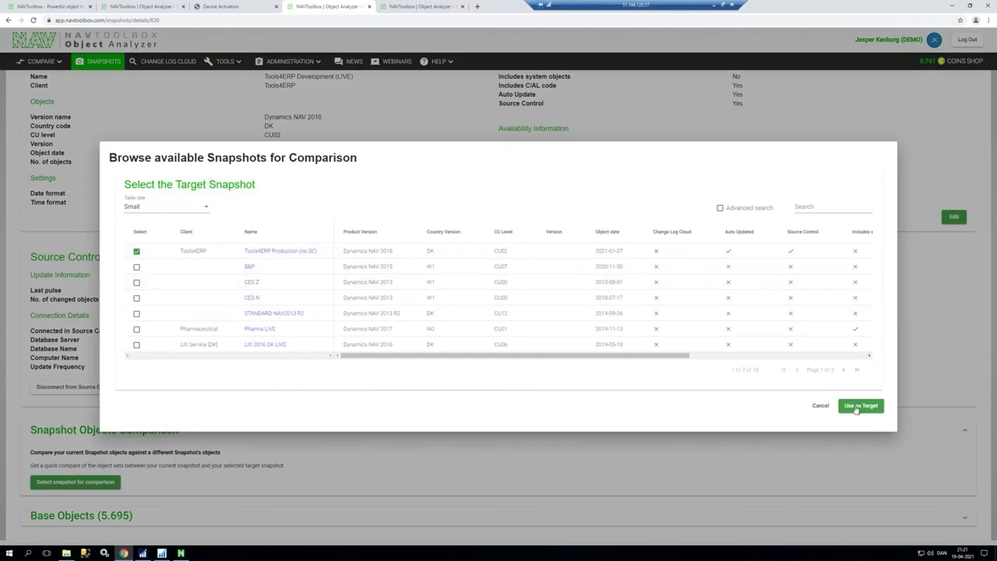
left_click(860, 406)
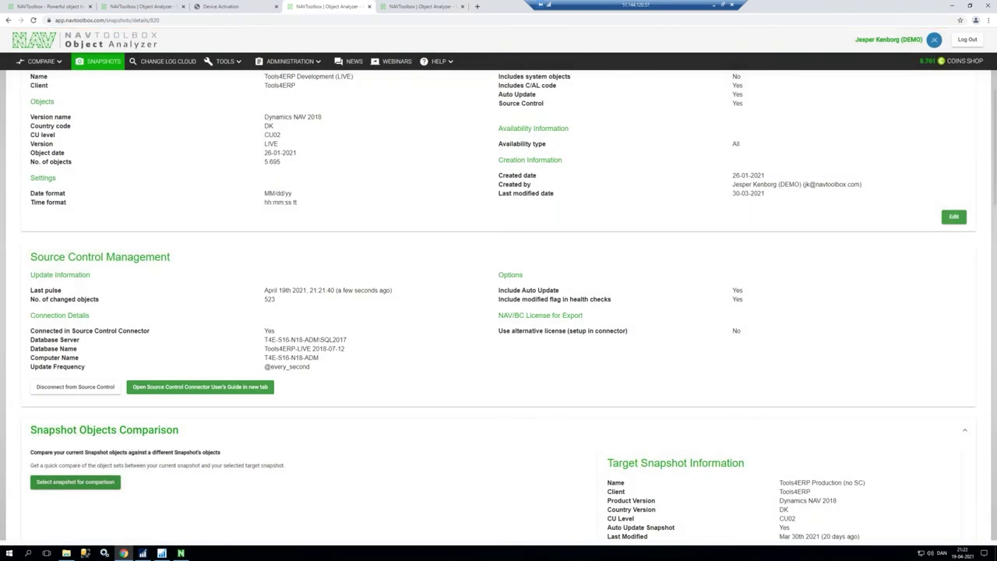
Step: Check the new tables, then copy the Index filter 50061|60110|60117 from the Newer in Source tables
scroll(342, 451, "down", 1)
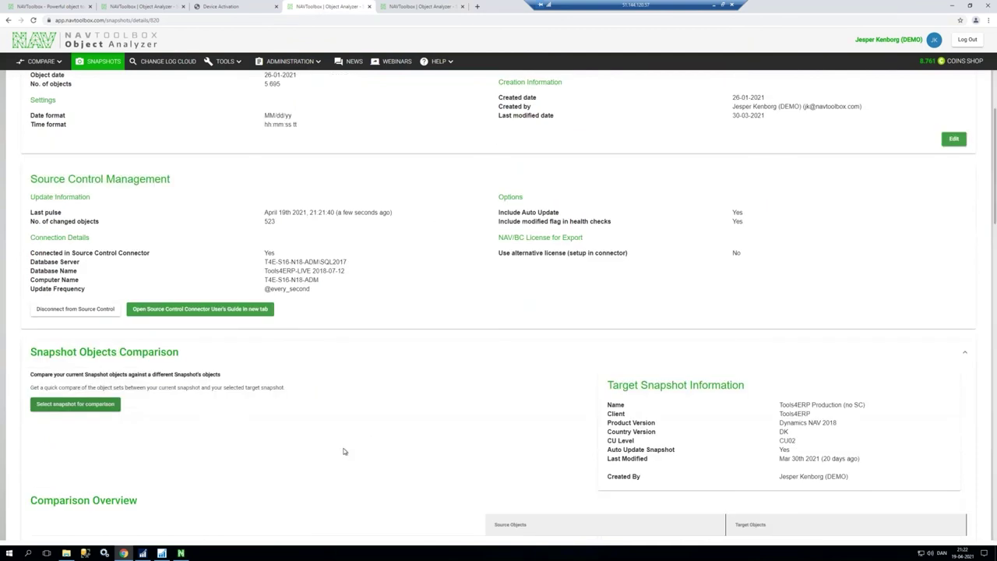
scroll(344, 451, "down", 3)
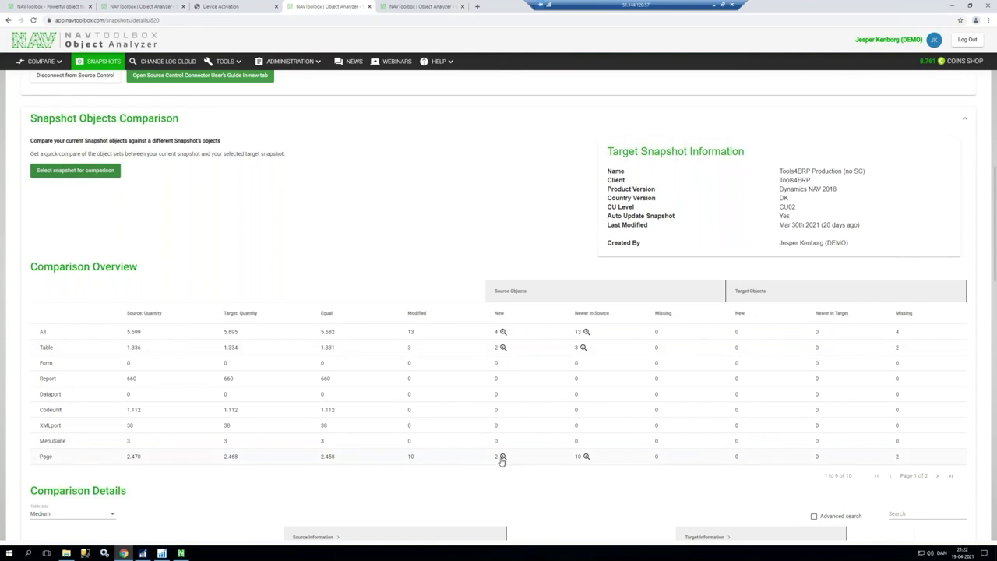
left_click(503, 350)
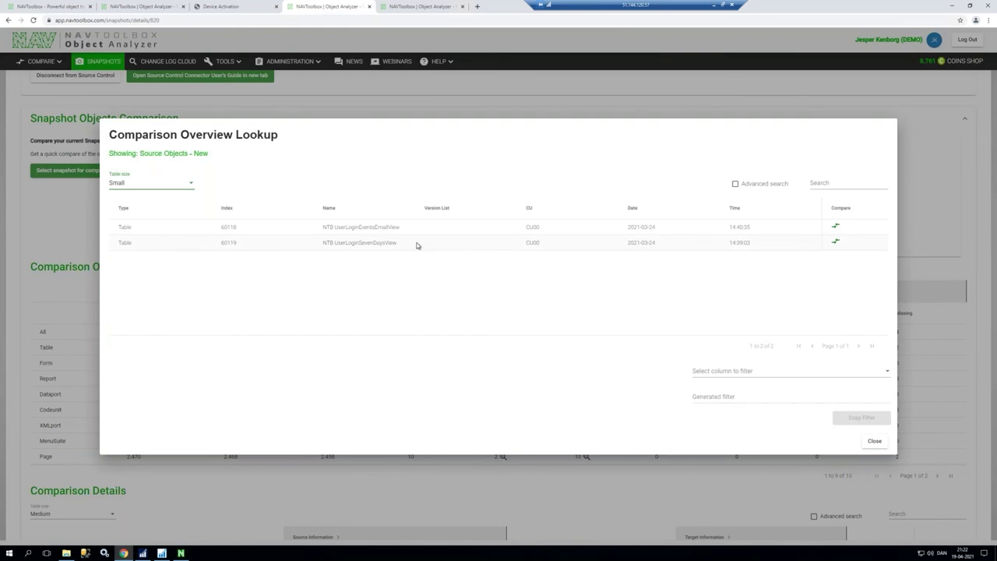
key("Escape")
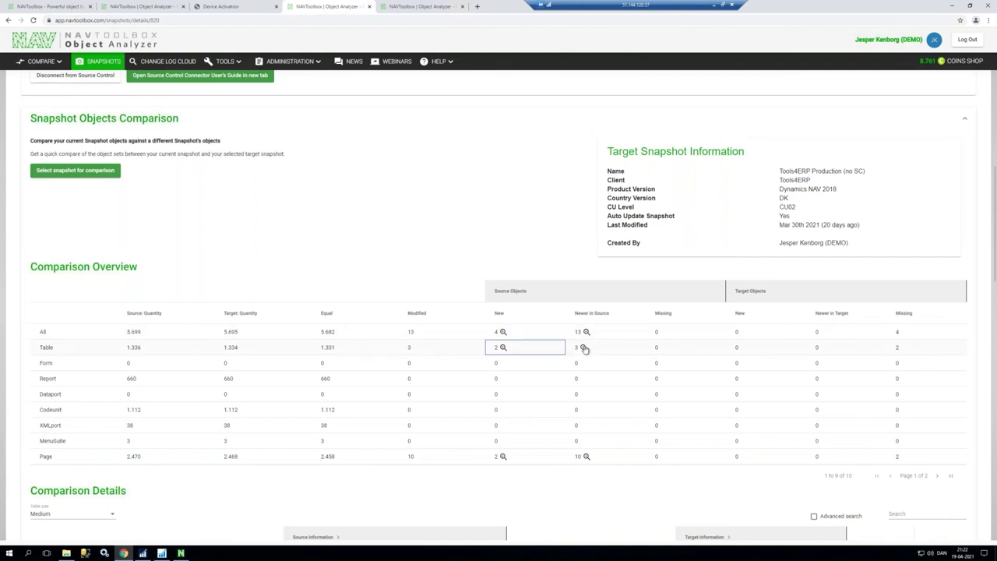
left_click(584, 347)
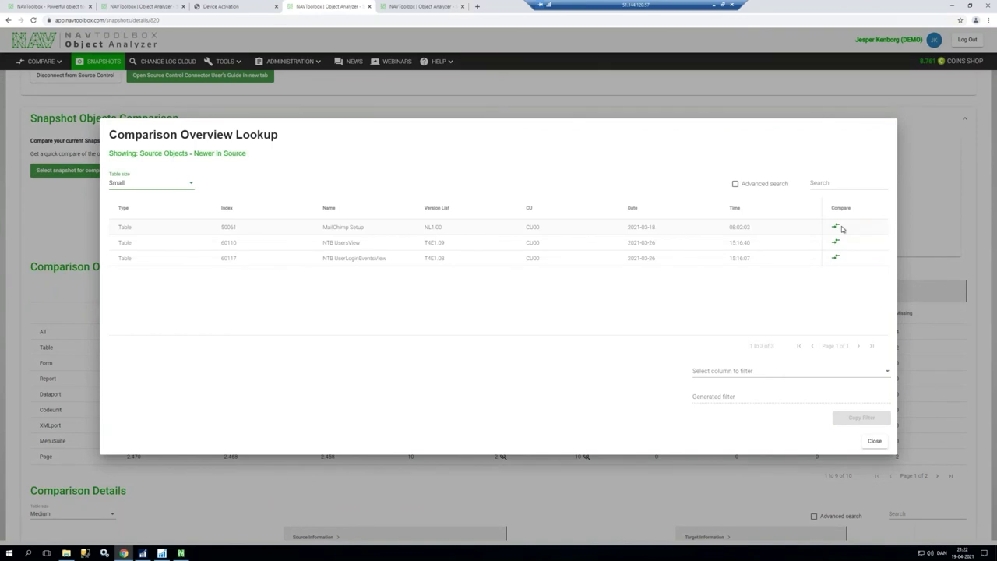
left_click(715, 372)
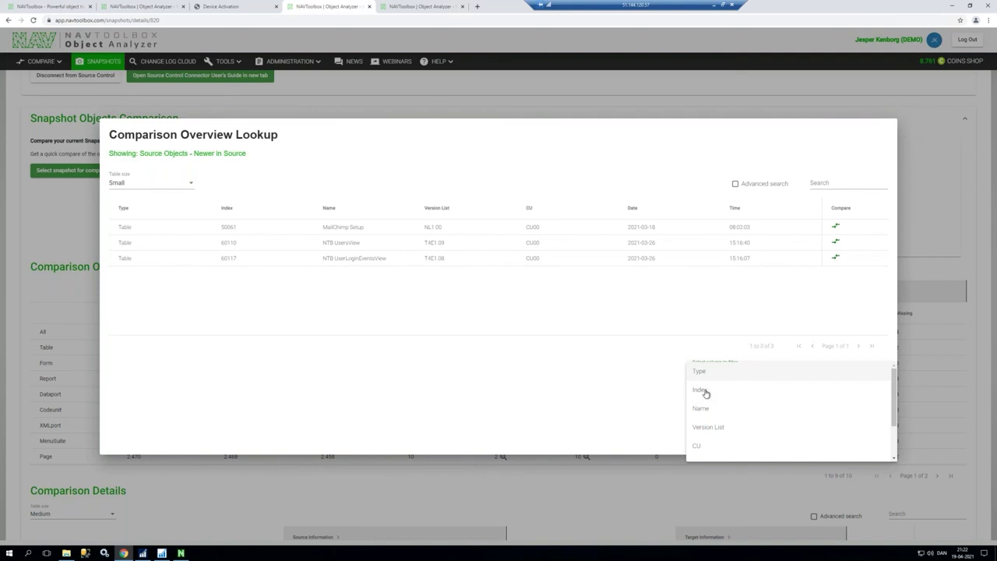
left_click(705, 392)
left_click(860, 418)
Step: Filter Object Designer's tables by ID 50061|60110|60117 with the pasted filter, then minimize the window
left_click(161, 554)
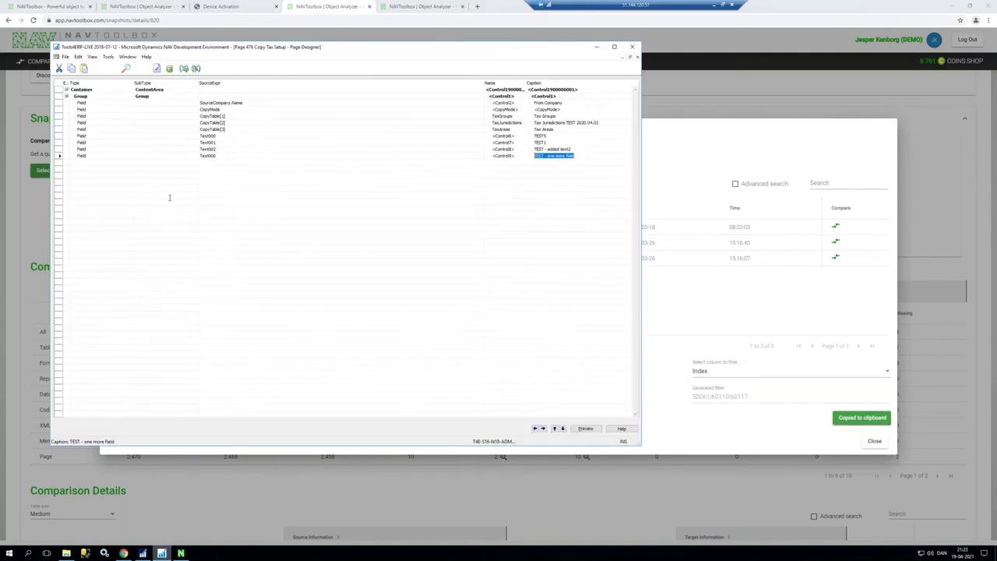
key("Escape")
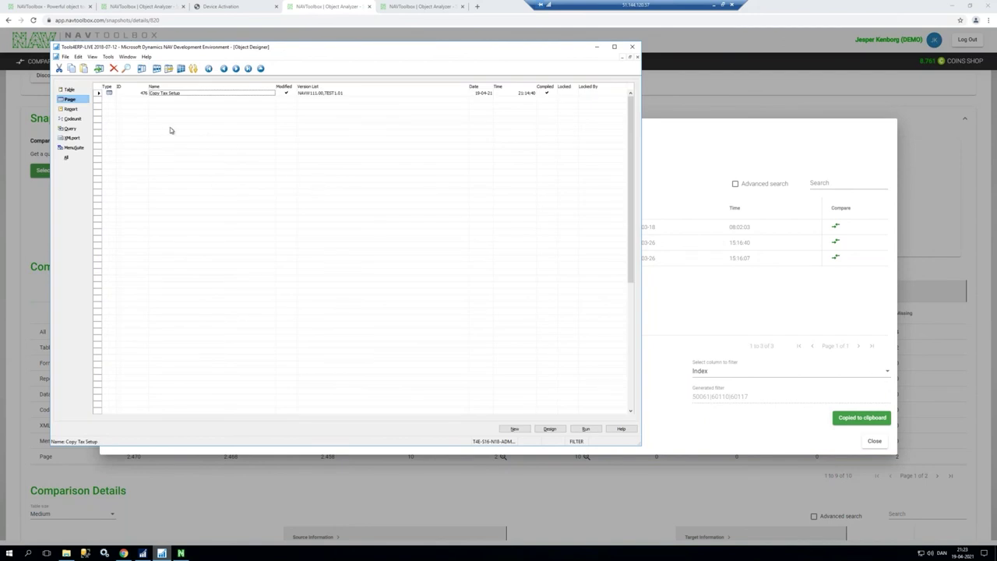
key("ctrl+shift+F7")
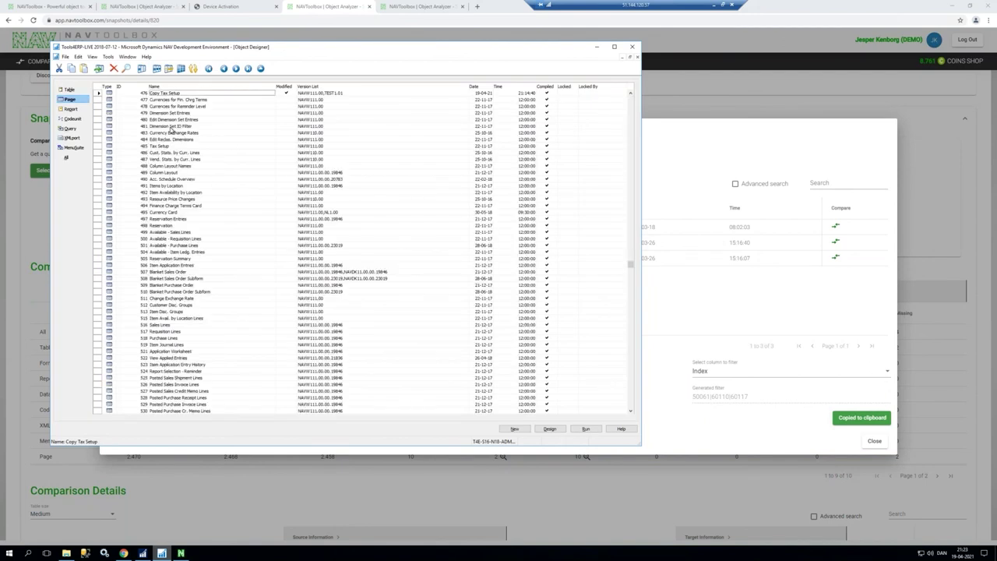
key("shift+F2")
key("F7")
key("ctrl+v")
key("Return")
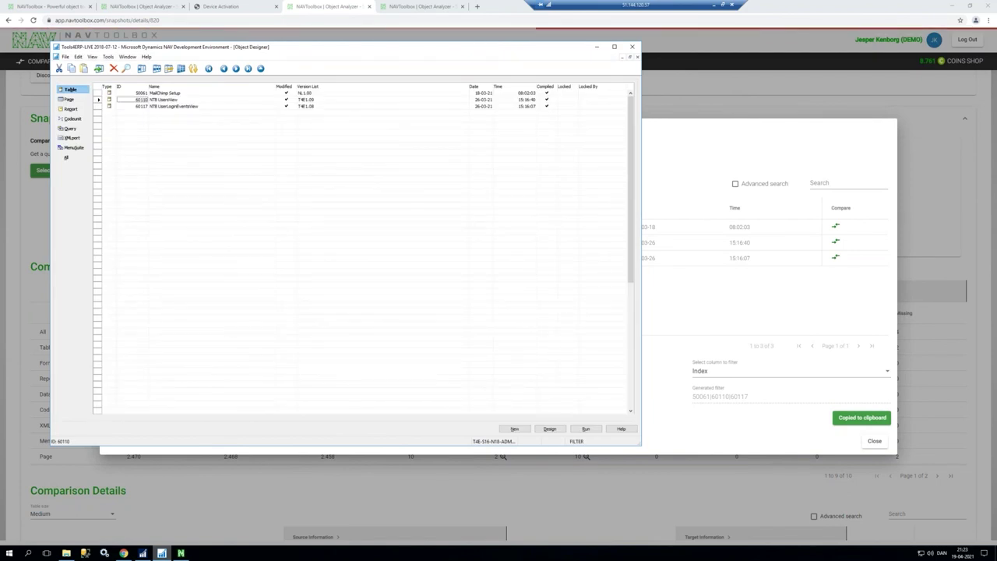
left_click(597, 47)
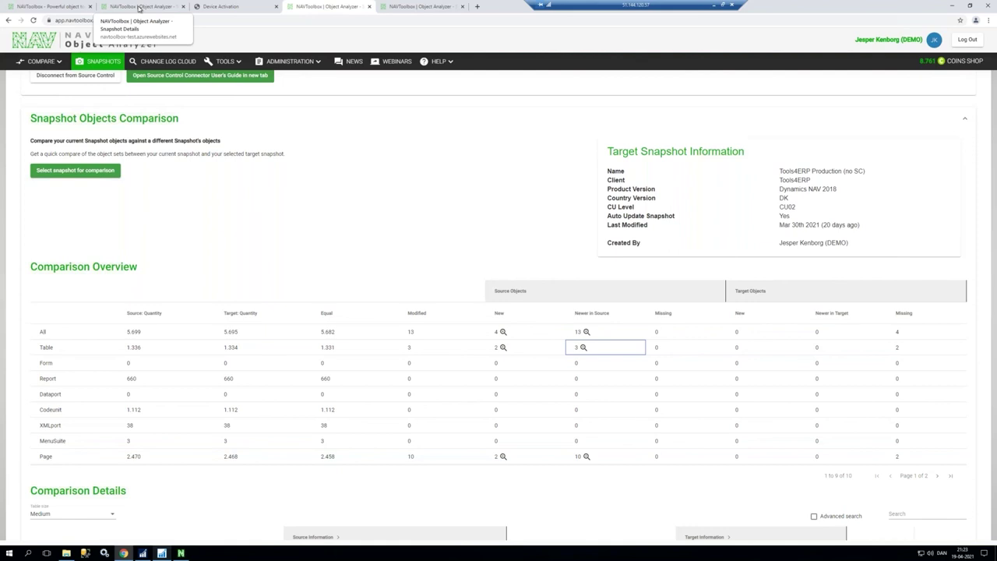
left_click(138, 8)
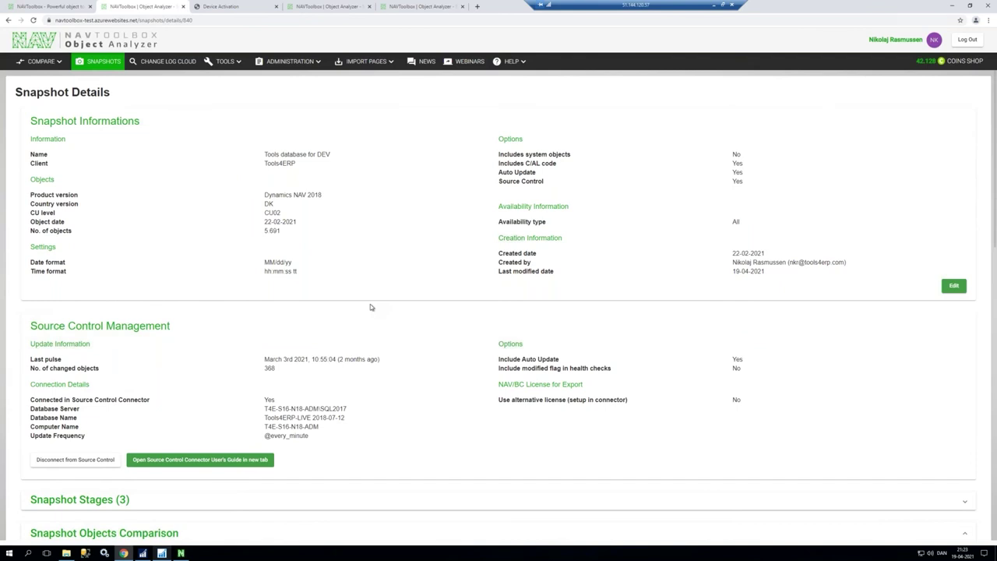
scroll(371, 307, "down", 1)
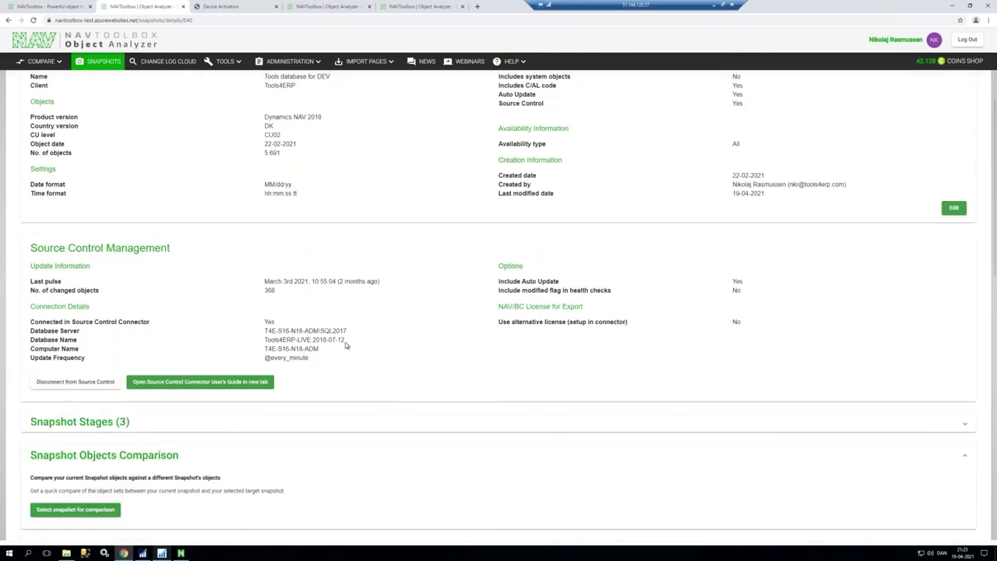
left_click(201, 438)
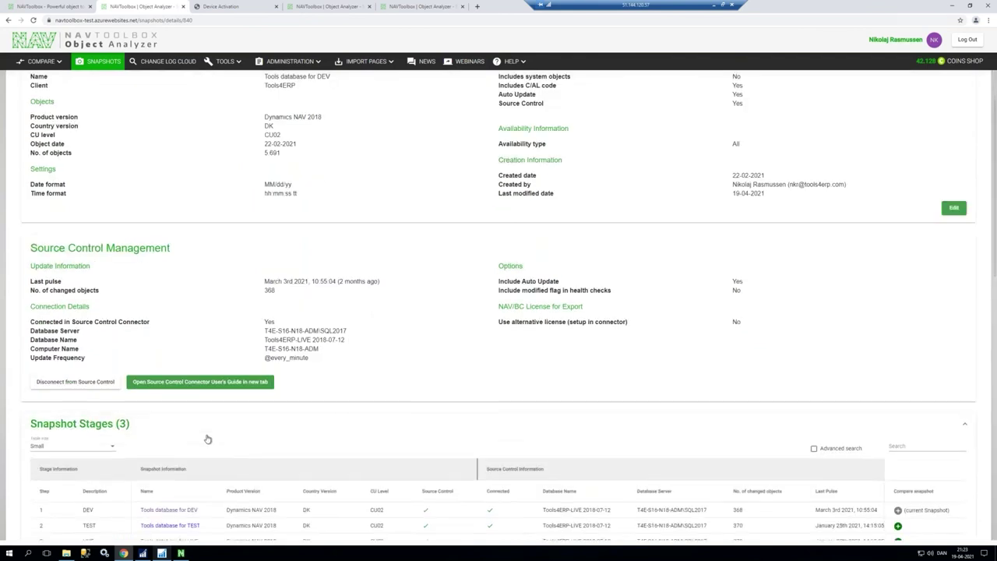
scroll(289, 353, "down", 2)
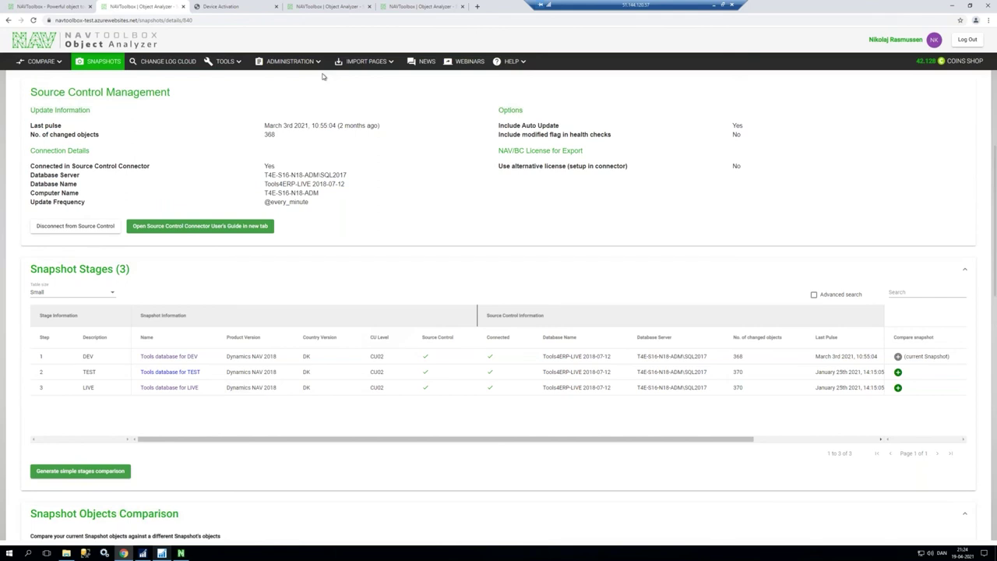
left_click(312, 6)
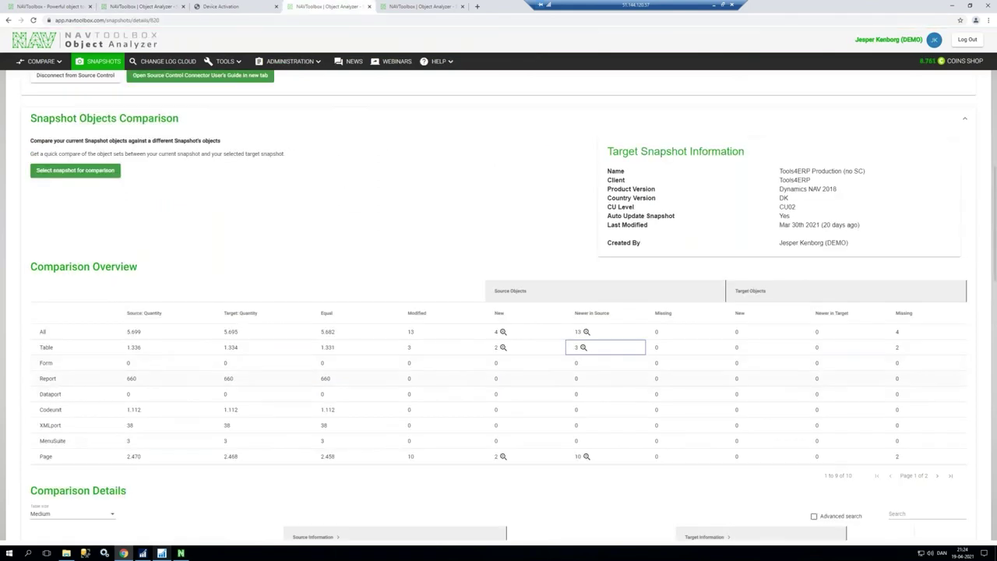
Step: Return to the 'DEMO of Source Control' slide, then advance to the References slide
left_click(712, 5)
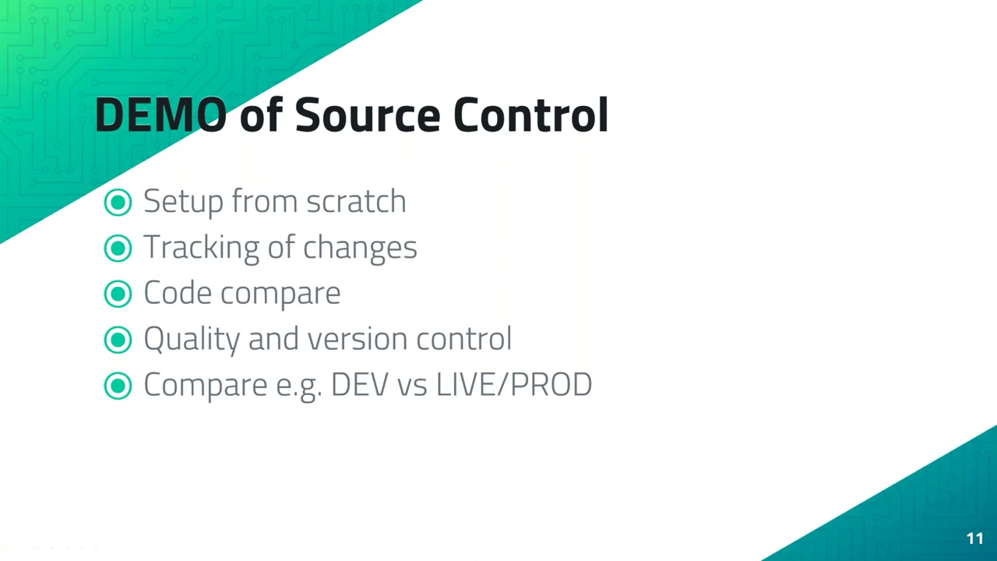
key("Right")
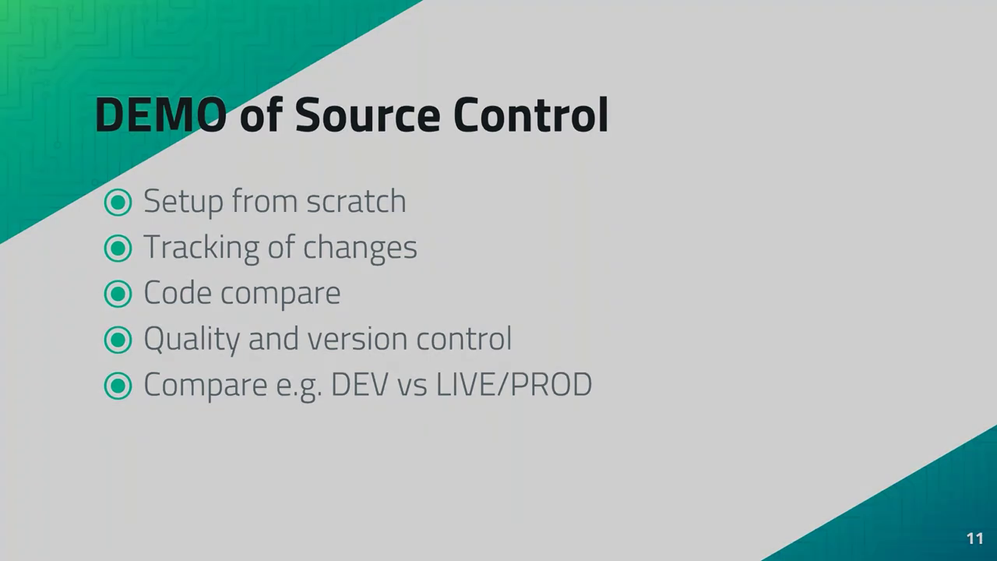